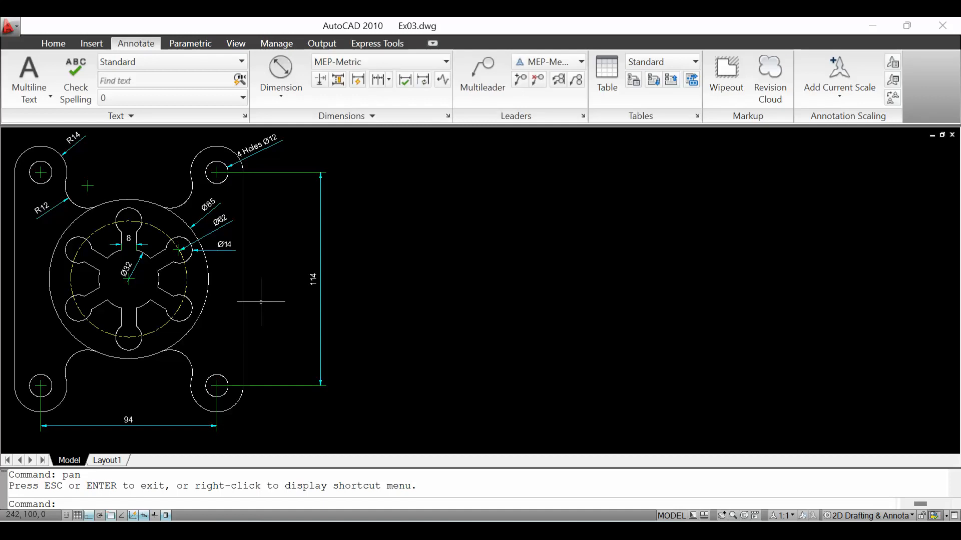
Draw a 94 by 114 rectangle in the empty space beside the reference drawing.
type("rectangl")
key("Return")
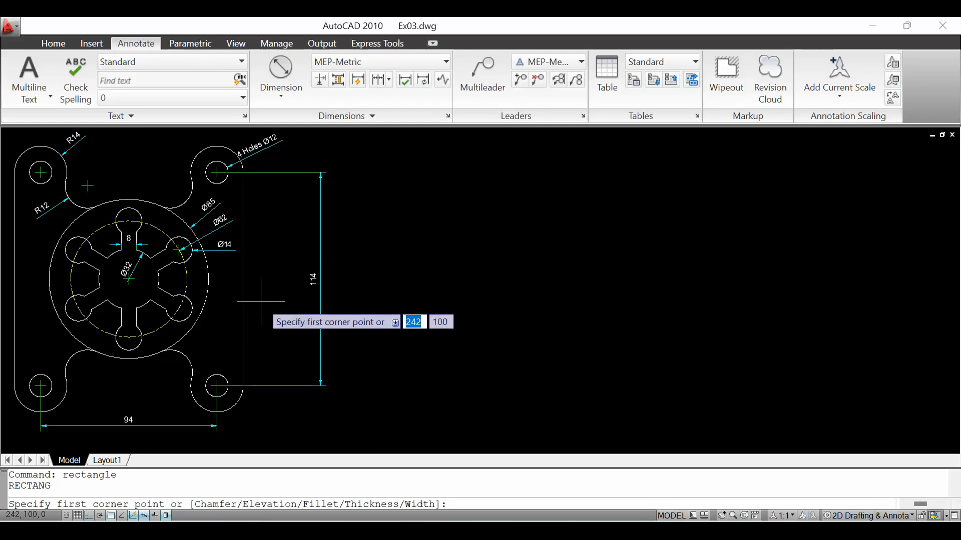
left_click(529, 389)
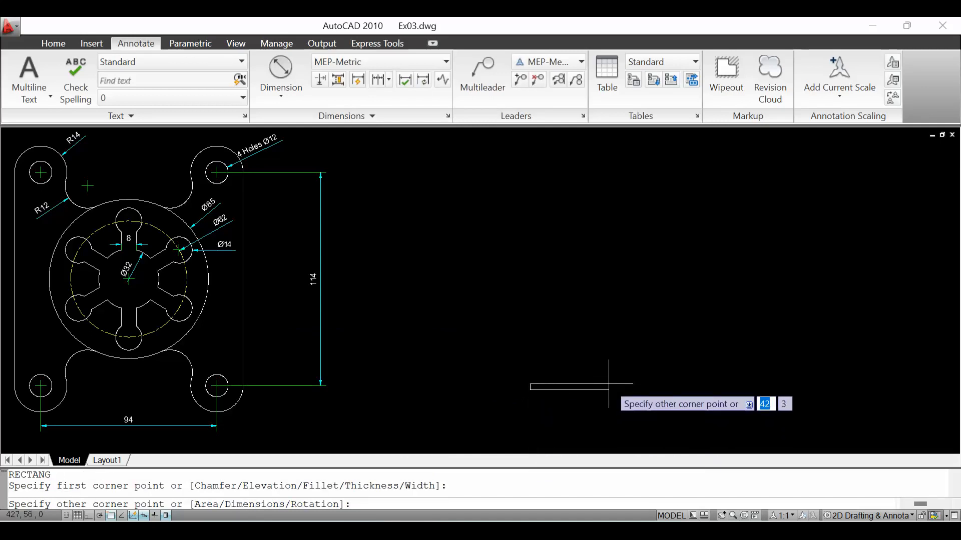
type("@")
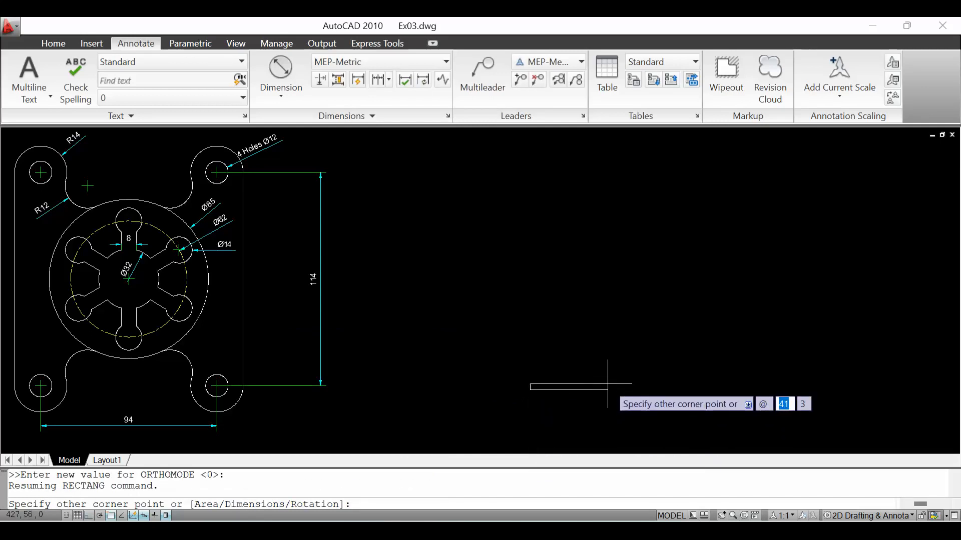
type("94")
key("Tab")
type("11")
key("Return")
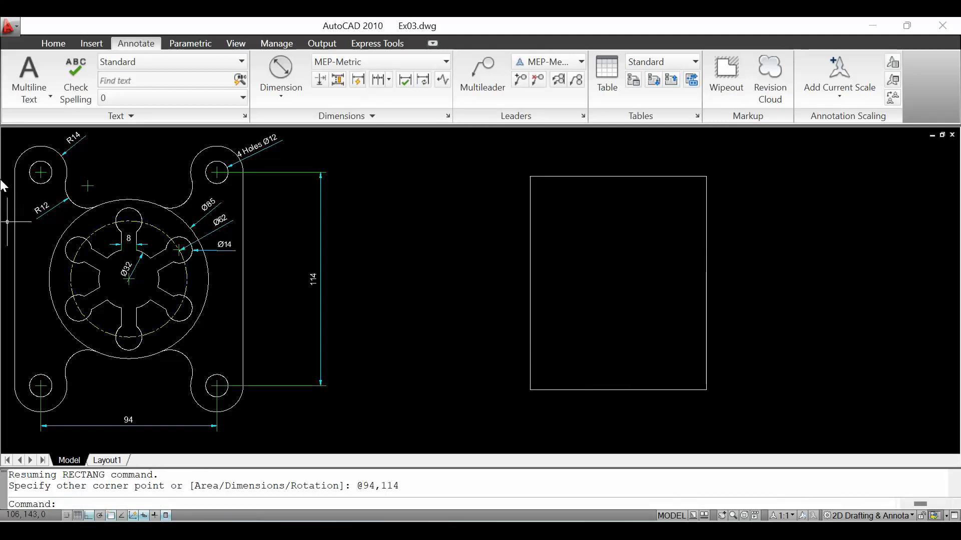
Draw a circle of diameter 12 centred on the rectangle's lower-left corner.
type("c")
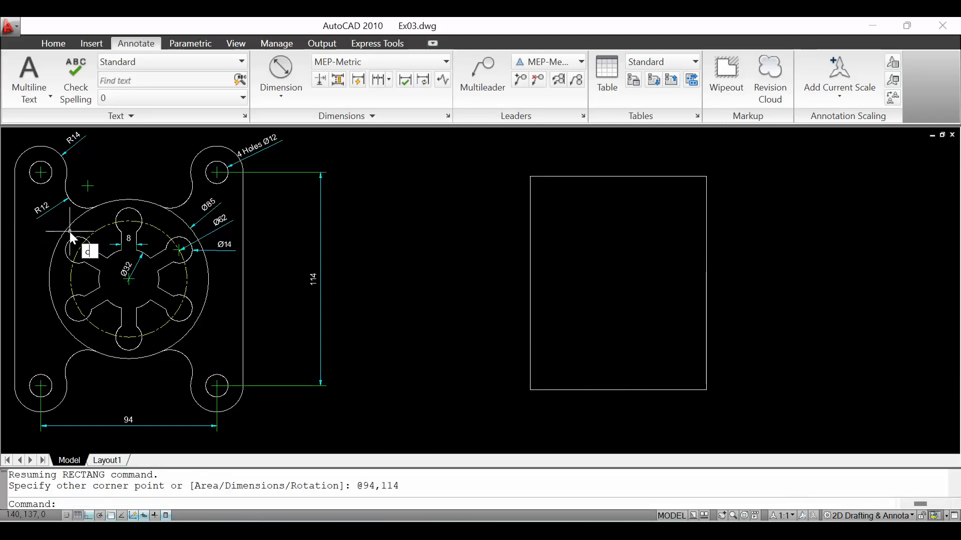
key("Return")
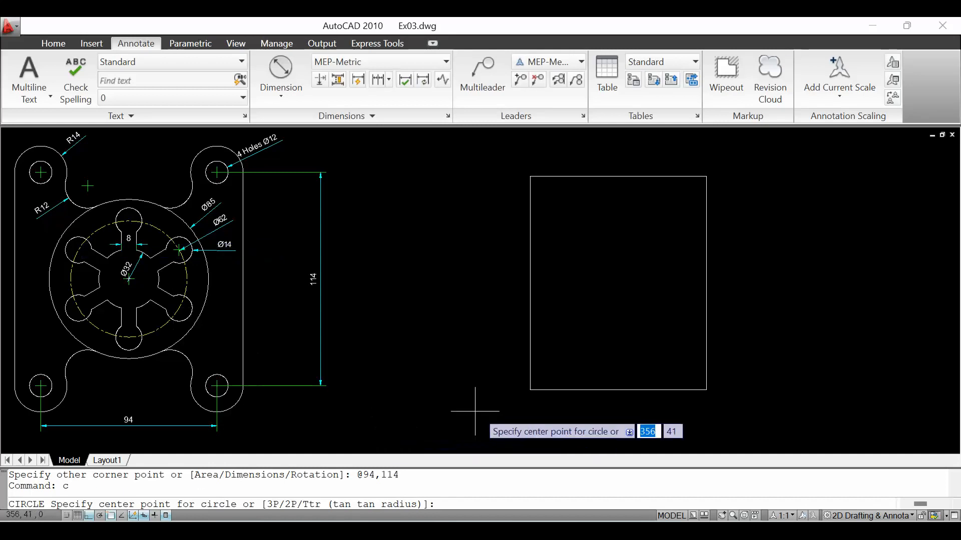
left_click(530, 390)
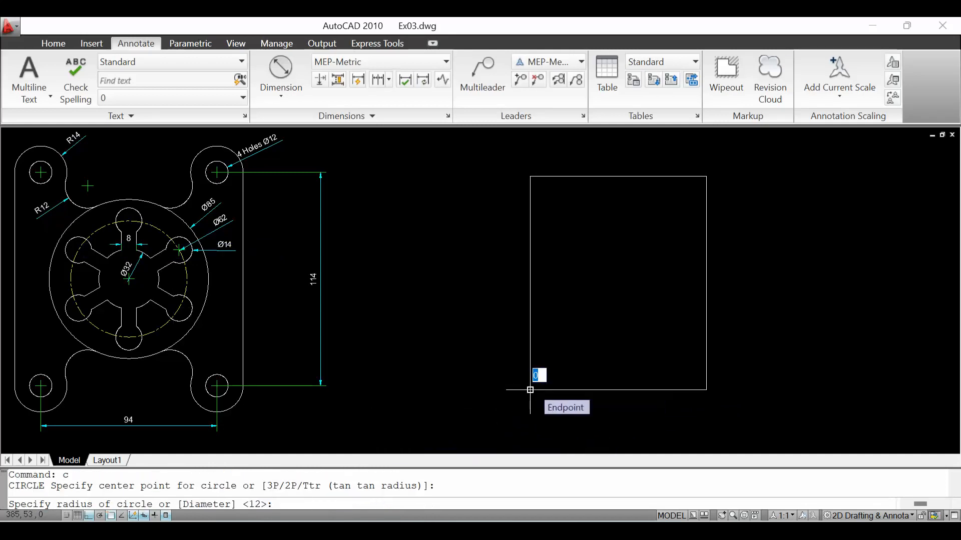
type("d")
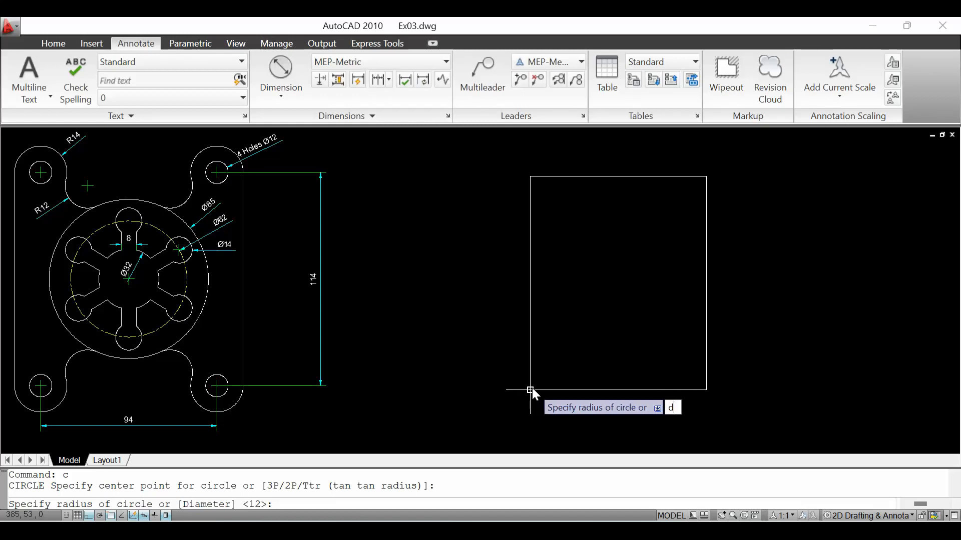
key("Return")
type("12")
key("Return")
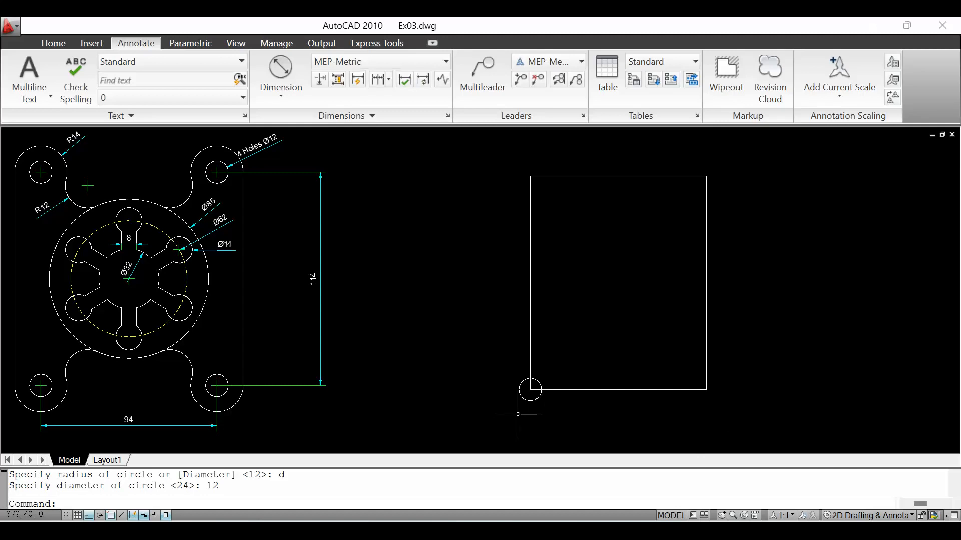
Copy the corner circle from its centre to the rectangle's other three corners and erase the rectangle.
type("copy")
key("Return")
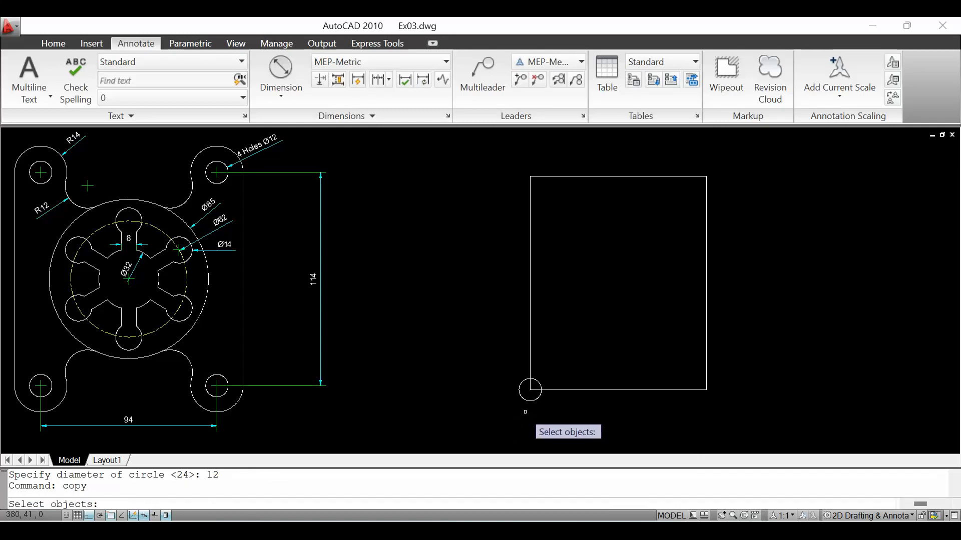
left_click(535, 400)
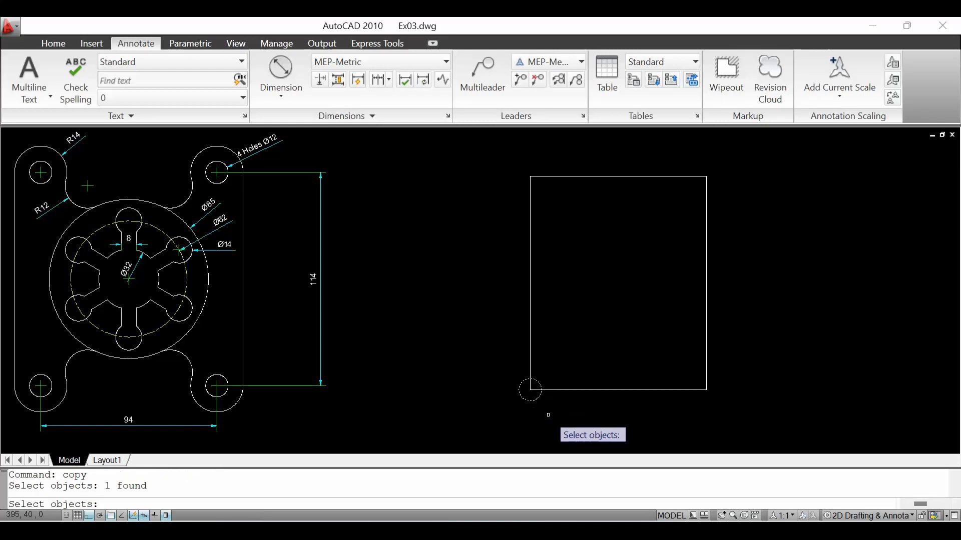
key("Return")
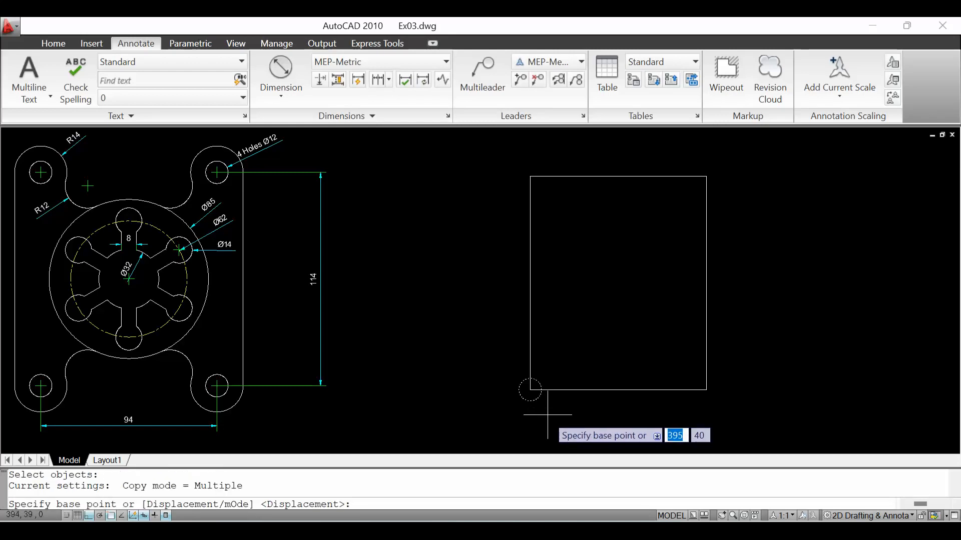
left_click(530, 390)
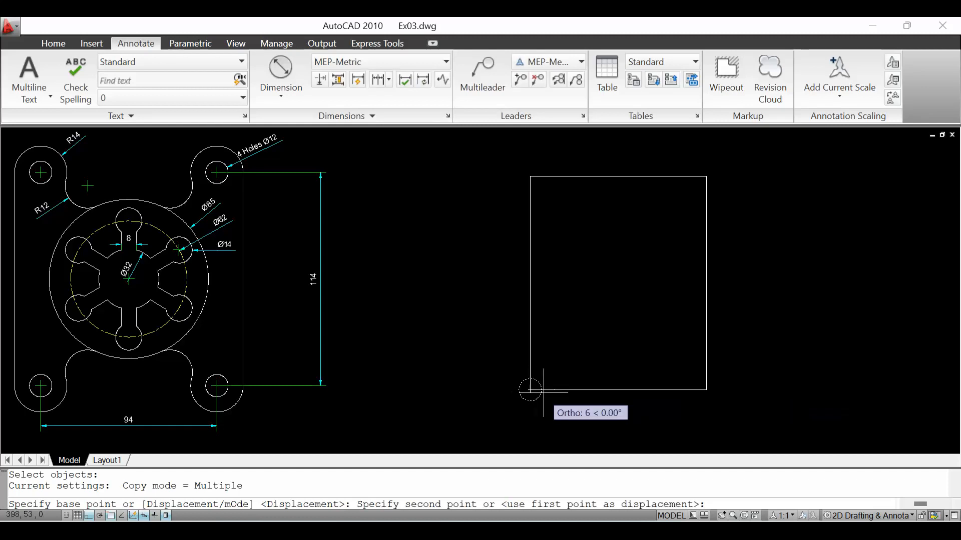
left_click(706, 390)
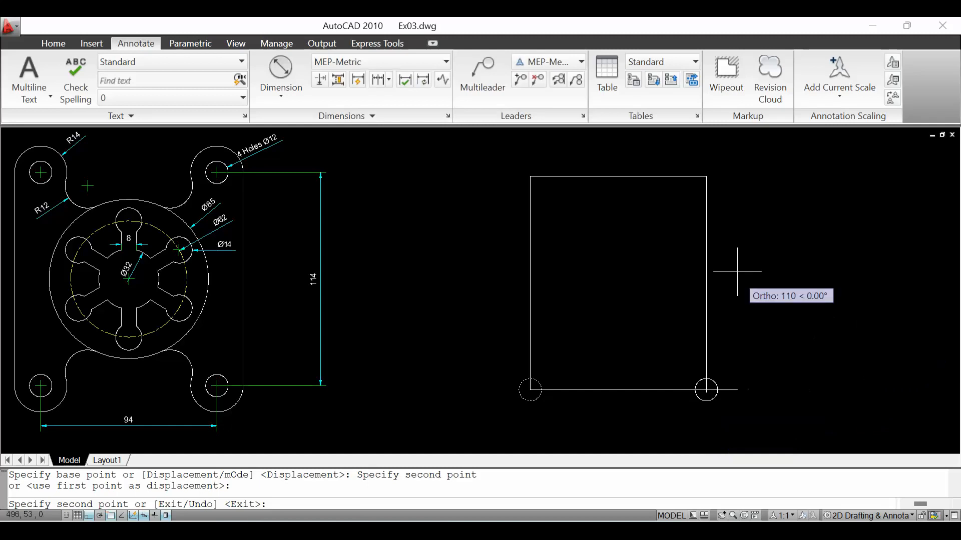
left_click(706, 176)
left_click(530, 176)
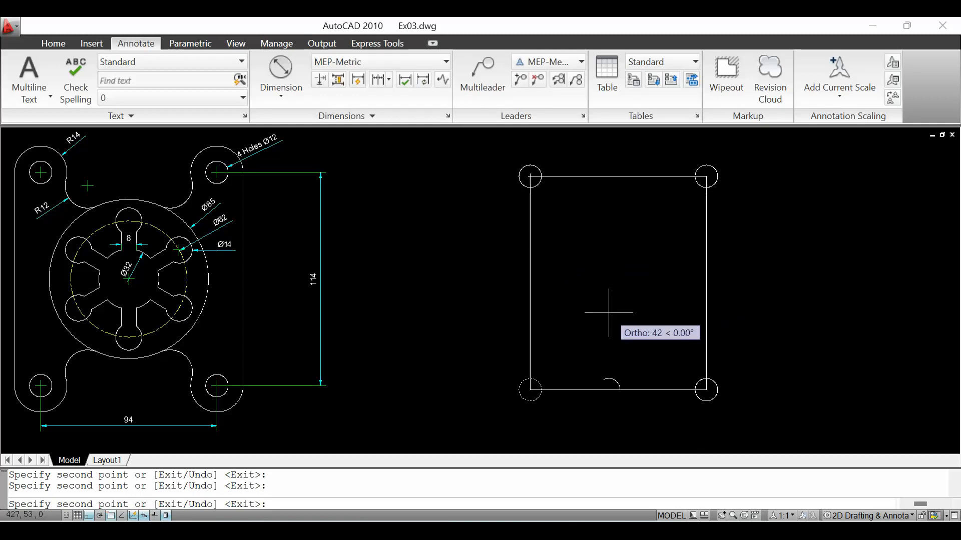
key("Escape")
key("Escape")
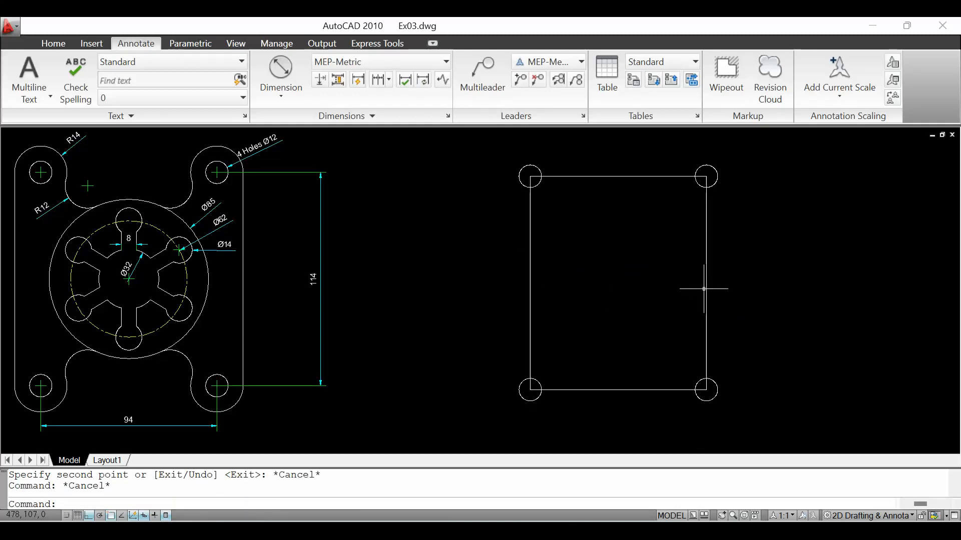
left_click(705, 284)
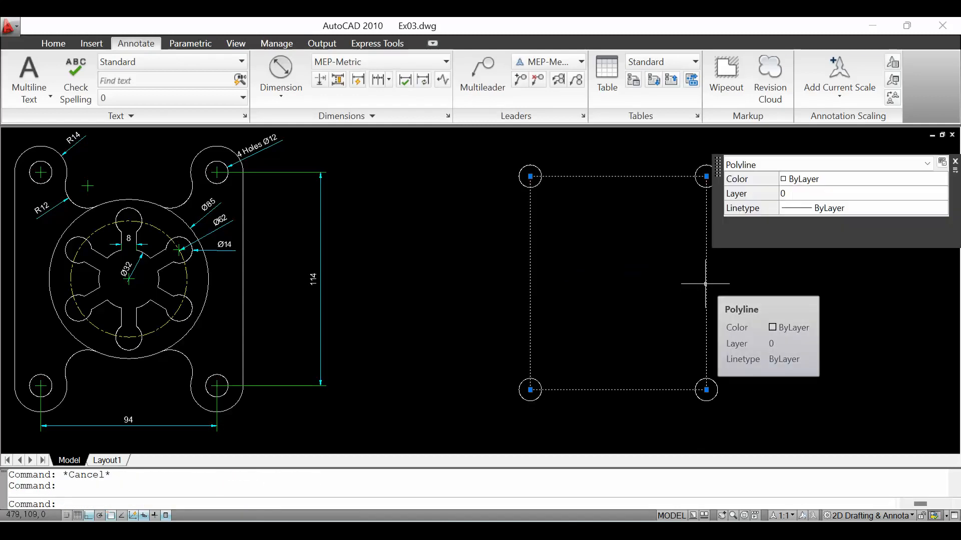
key("Delete")
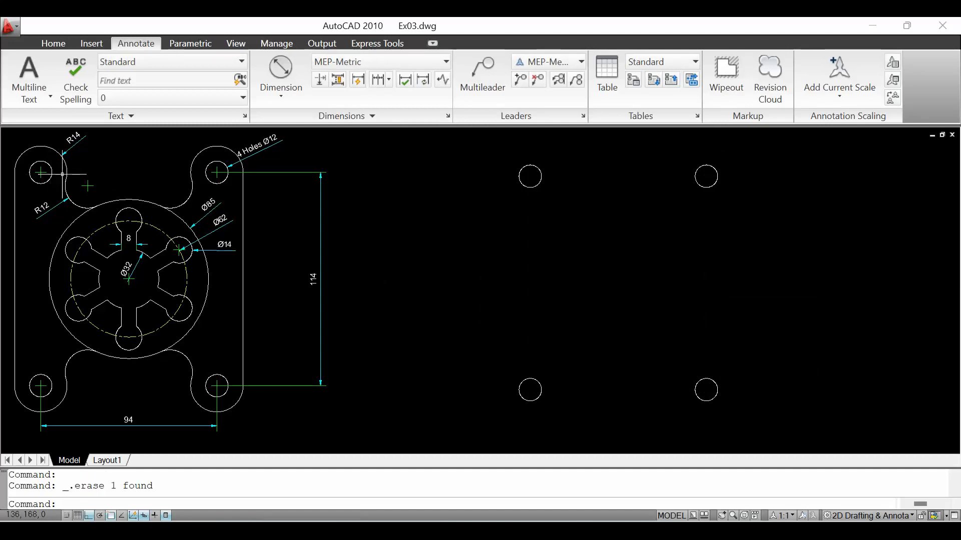
Draw a concentric circle of radius 14 around each of the four holes.
type("c")
key("Return")
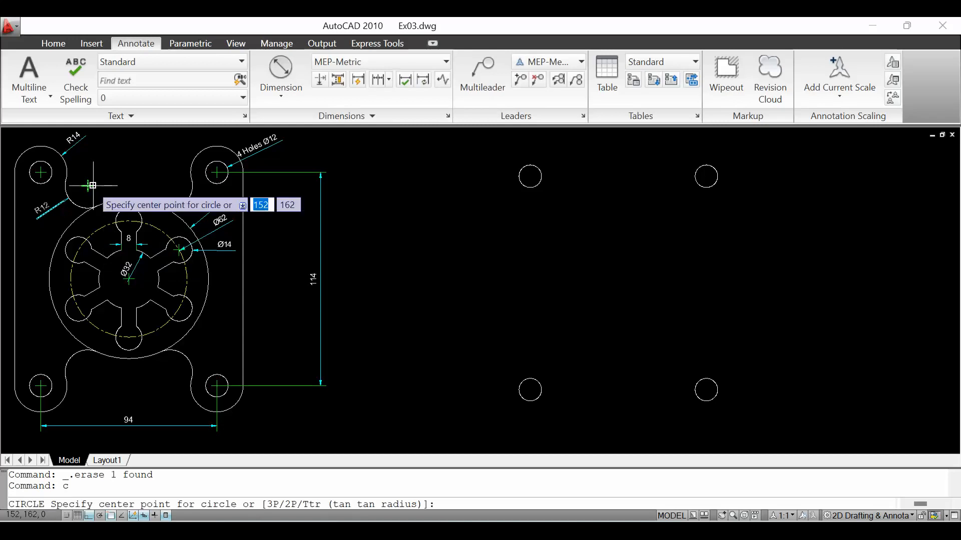
left_click(530, 176)
type("14")
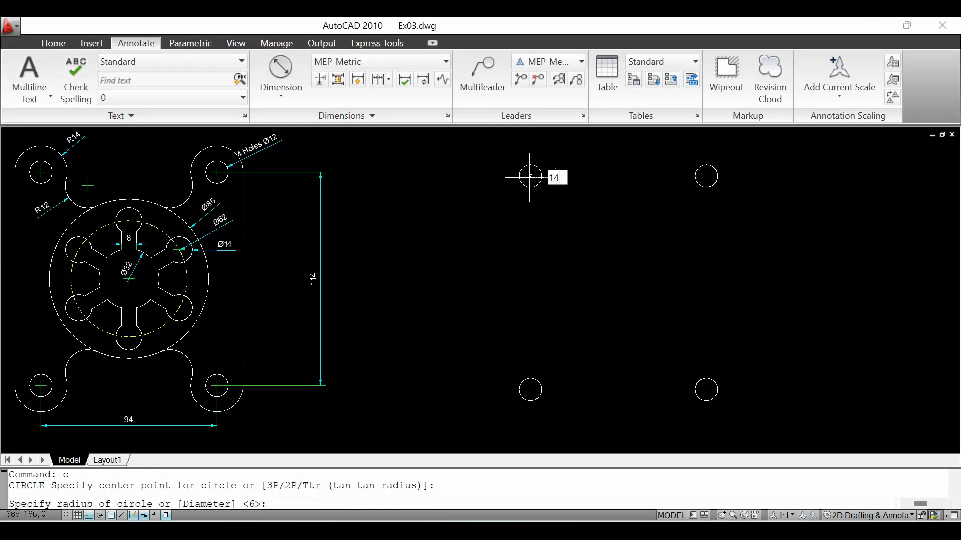
key("Return")
key("Return")
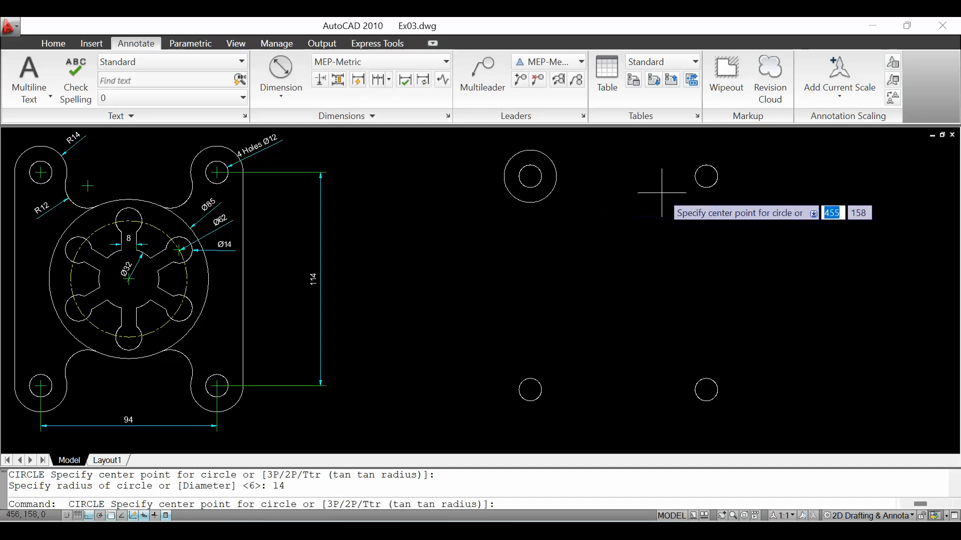
left_click(706, 176)
key("Return")
key("Return")
left_click(706, 390)
key("Return")
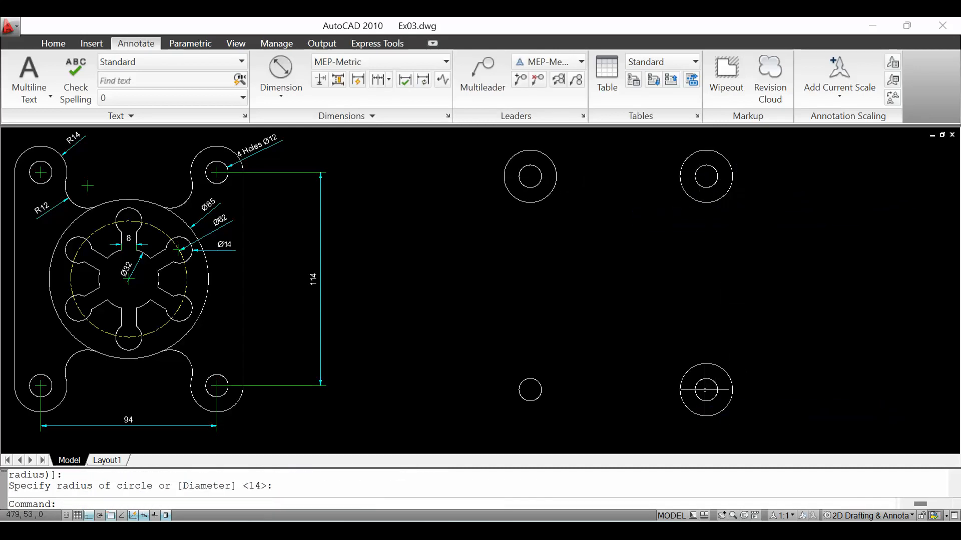
key("Return")
left_click(529, 390)
key("Return")
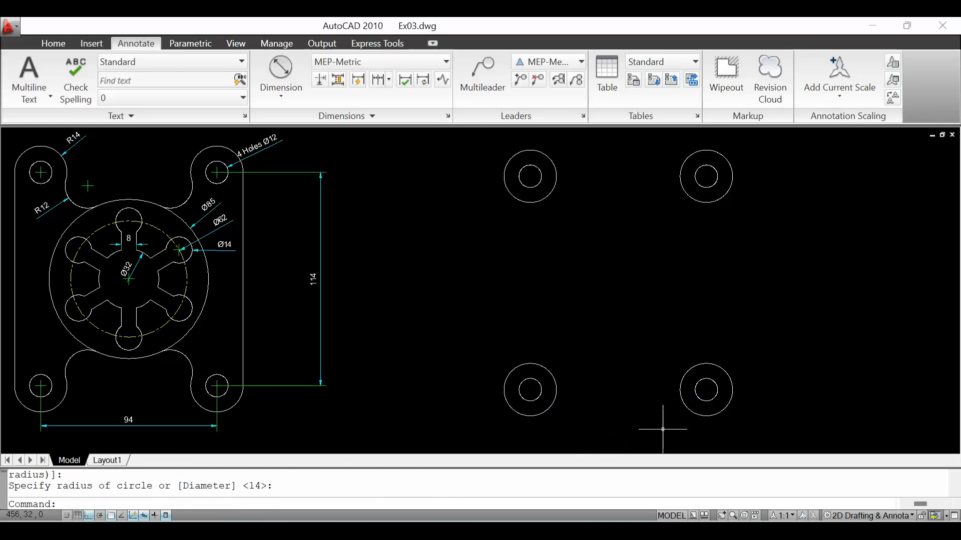
Draw vertical lines joining the outermost quadrants of the upper and lower radius 14 circles on both sides.
type("l")
key("Return")
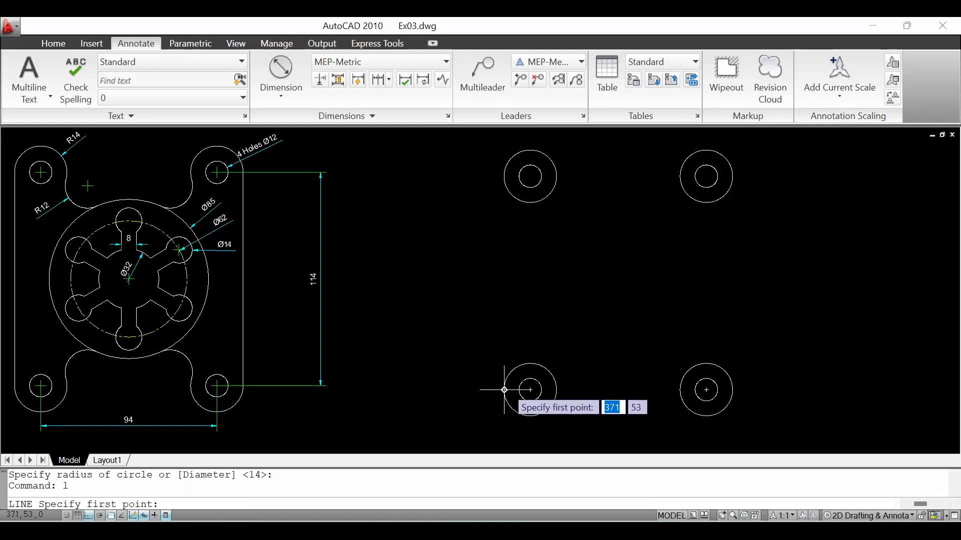
left_click(505, 390)
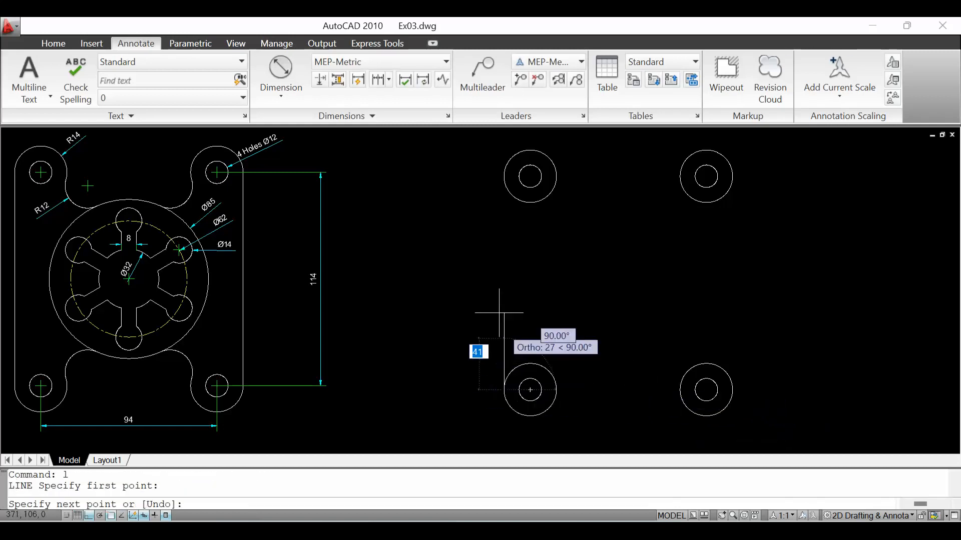
left_click(505, 176)
key("Escape")
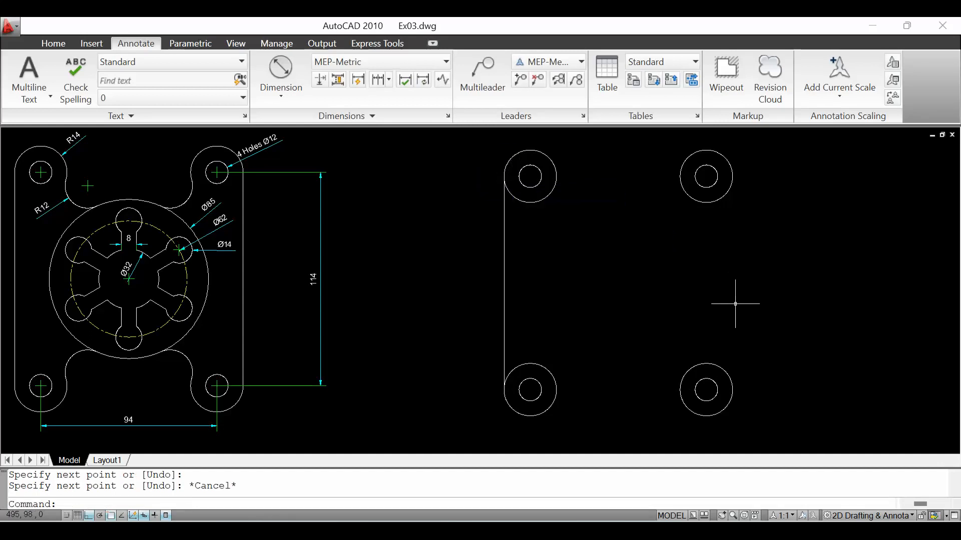
key("Return")
left_click(733, 390)
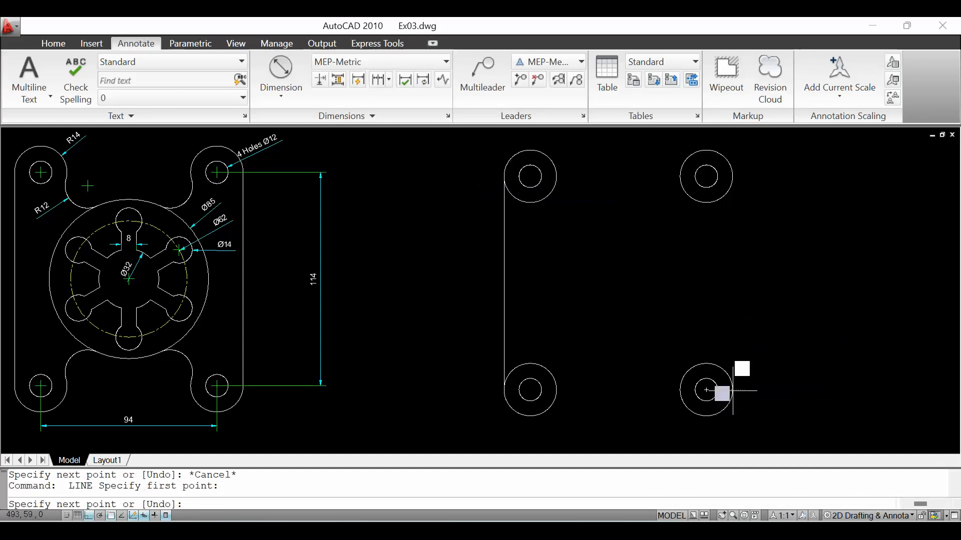
left_click(733, 177)
key("Escape")
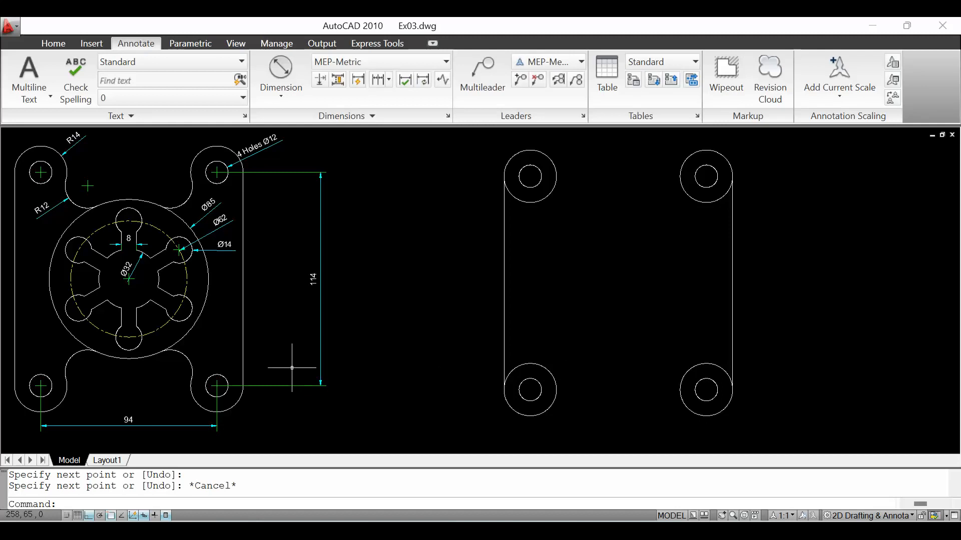
Draw a horizontal line connecting the midpoints of the two vertical side lines.
key("Return")
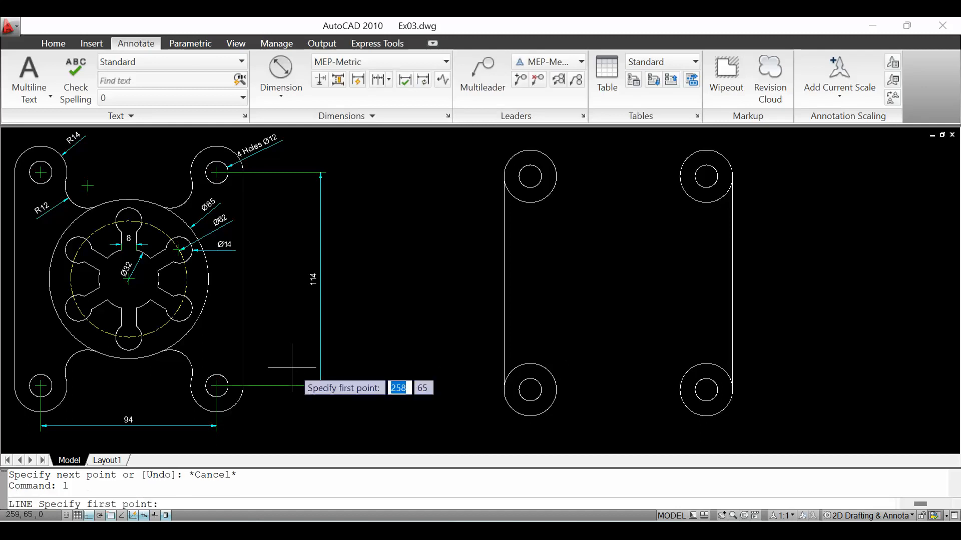
left_click(504, 283)
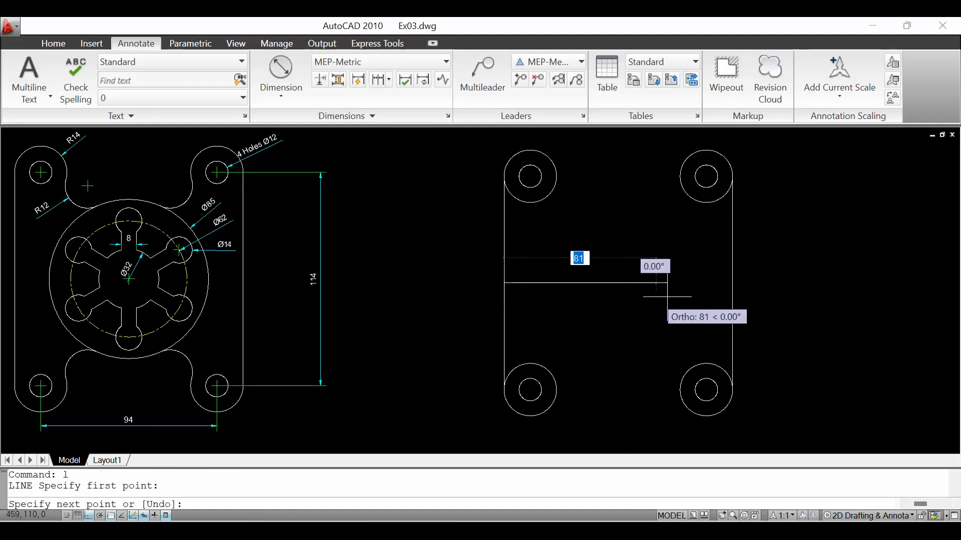
left_click(732, 283)
key("Escape")
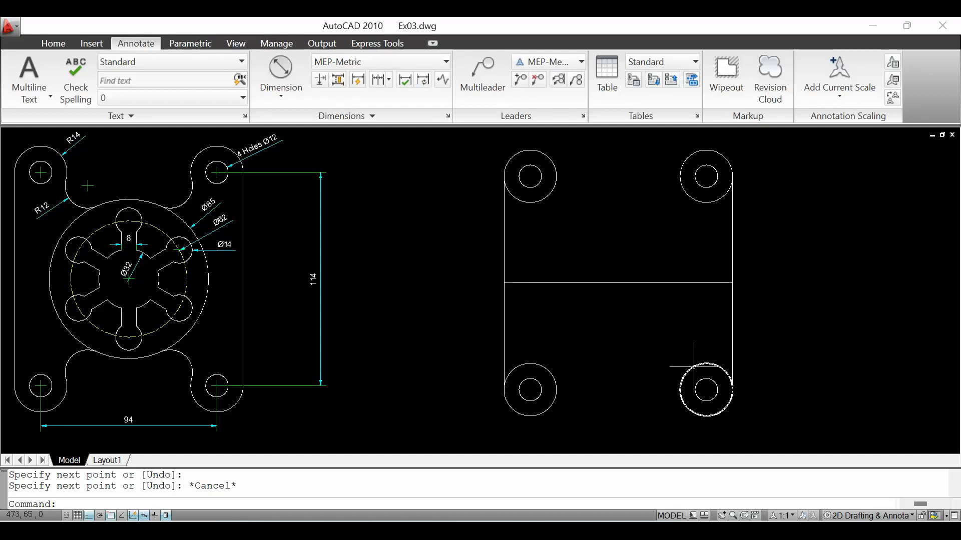
Draw a circle of diameter 85 centred on the midpoint of the horizontal line.
type("c")
key("Return")
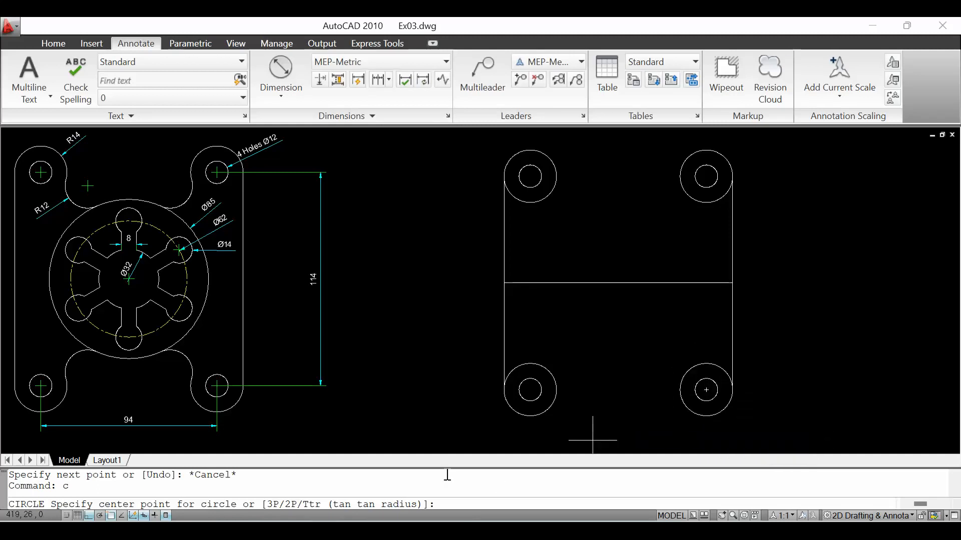
left_click(618, 284)
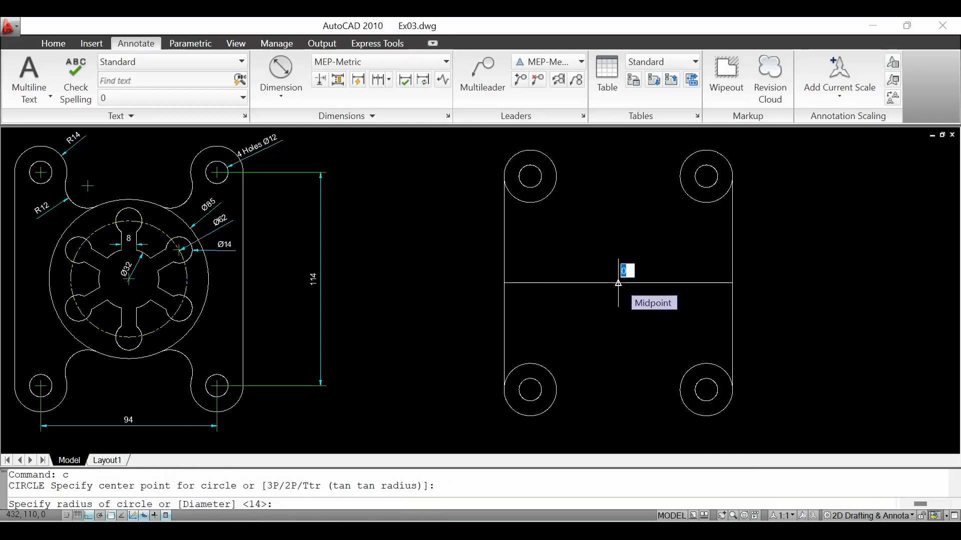
type("d")
key("Return")
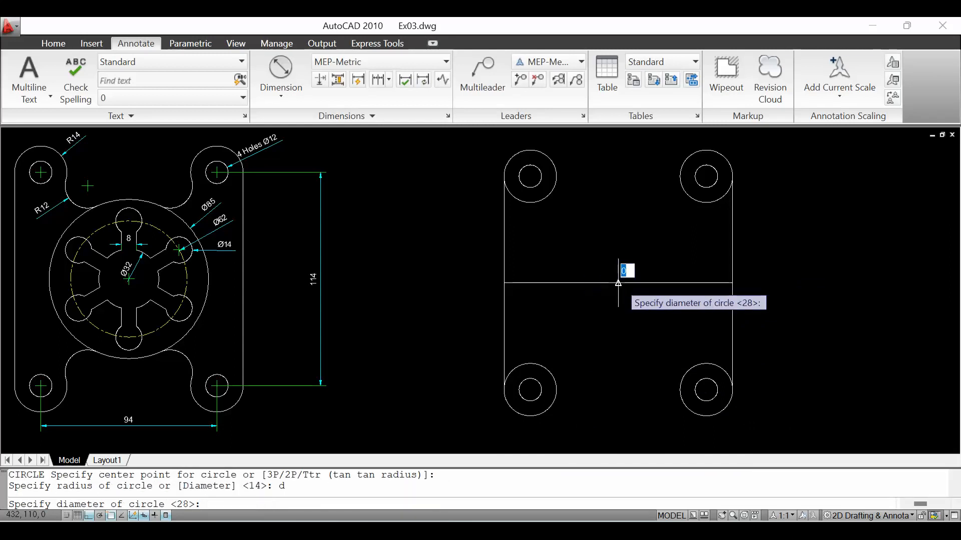
type("85")
key("Return")
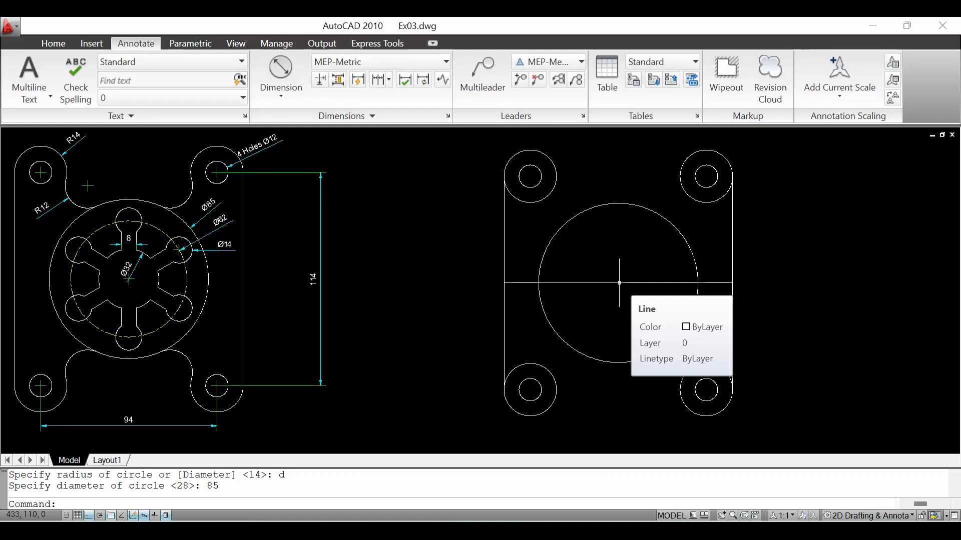
Draw a circle of diameter 32 concentric with the diameter 85 circle.
type("c")
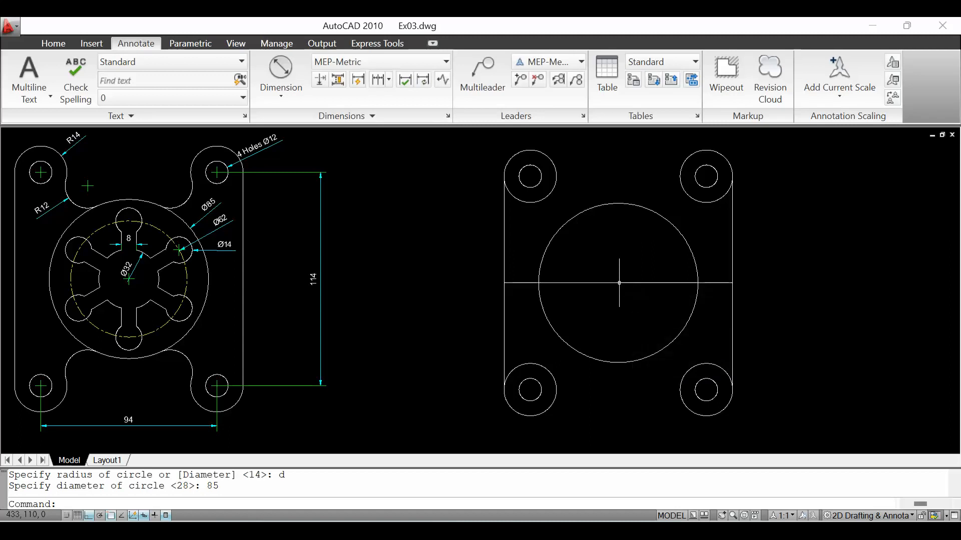
key("Return")
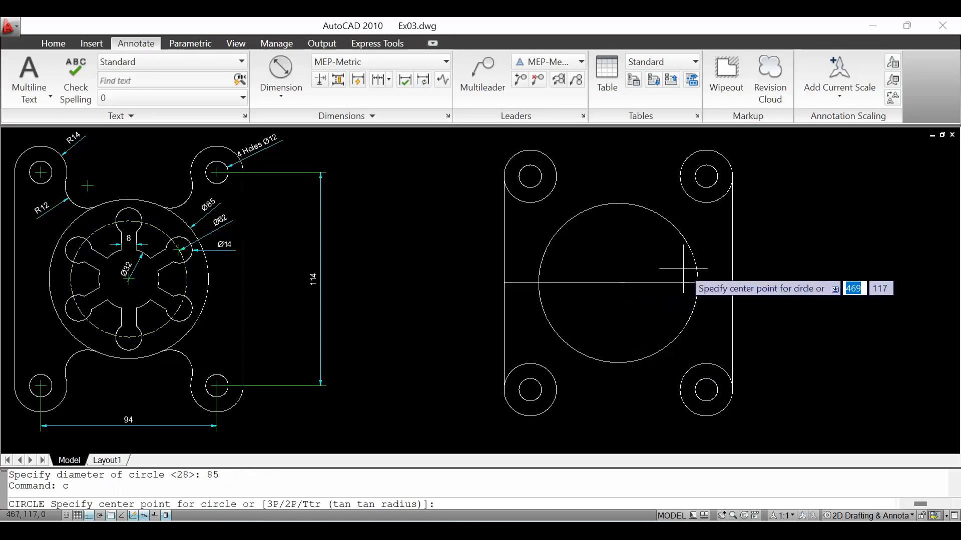
left_click(623, 283)
type("d")
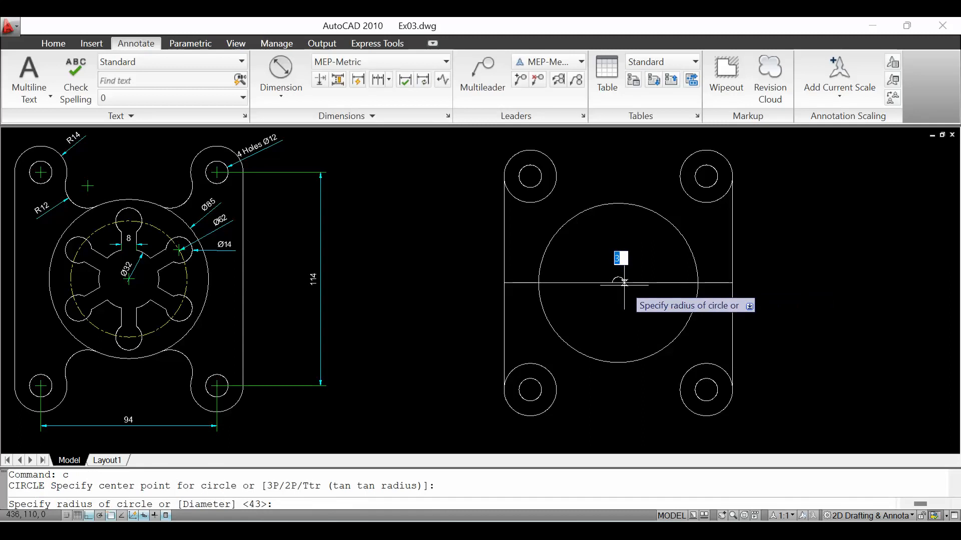
key("Return")
type("32")
key("Return")
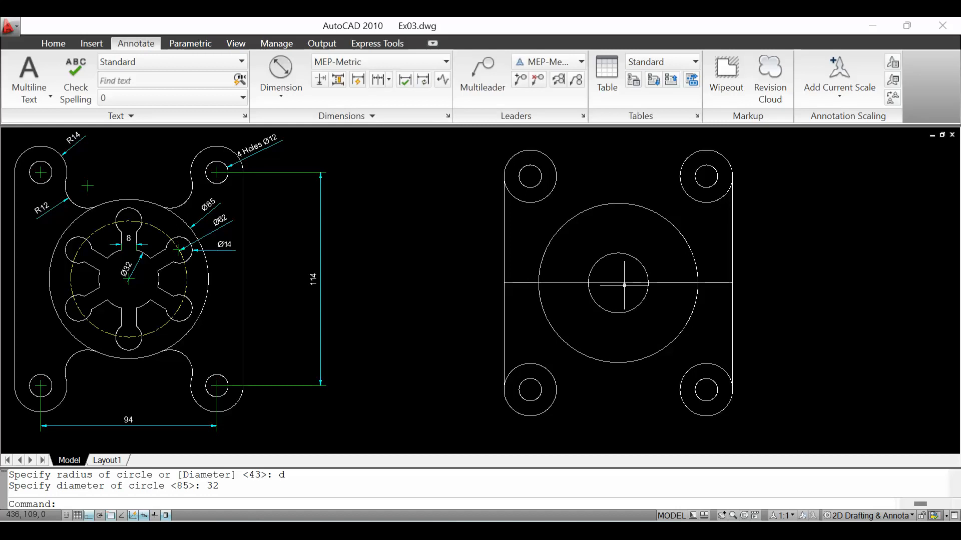
Draw a circle of diameter 62 on the same centre as the diameter 32 and 85 circles.
type("c")
key("Return")
left_click(618, 283)
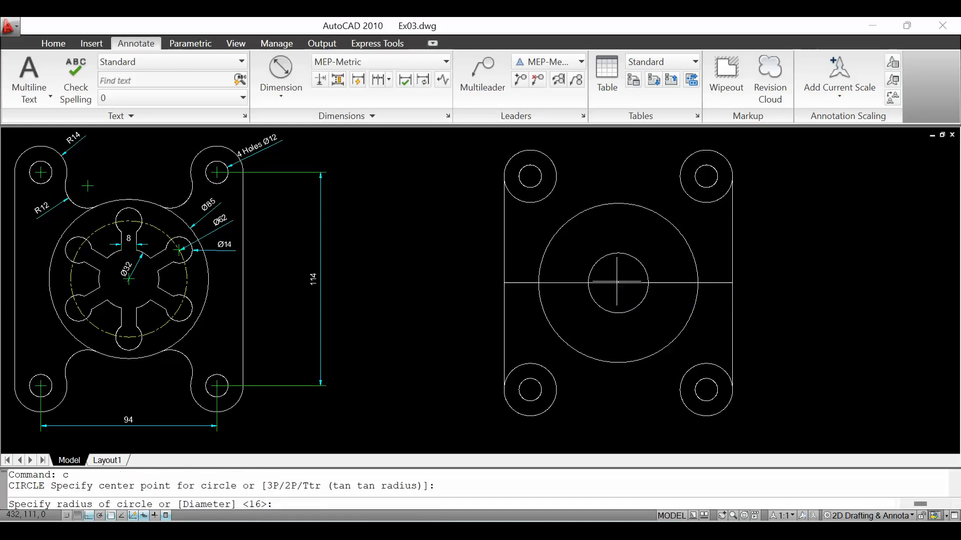
type("d")
key("Return")
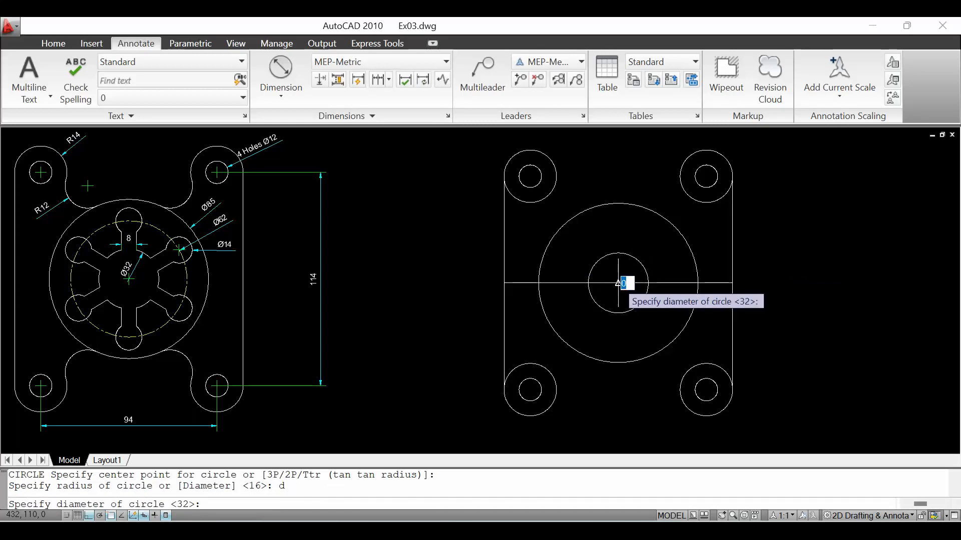
type("62")
key("Return")
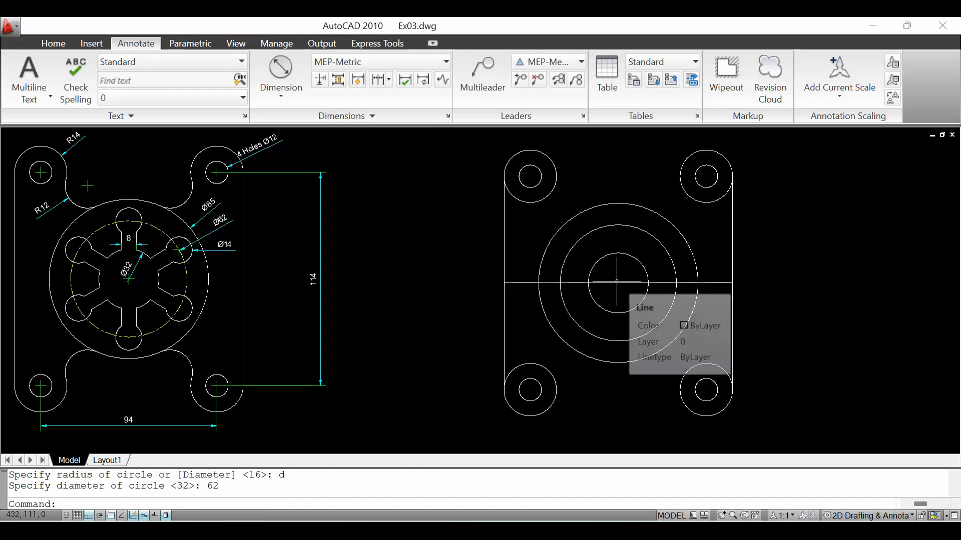
Change the diameter 62 circle's colour to Yellow and its linetype to CENTER.
left_click(650, 233)
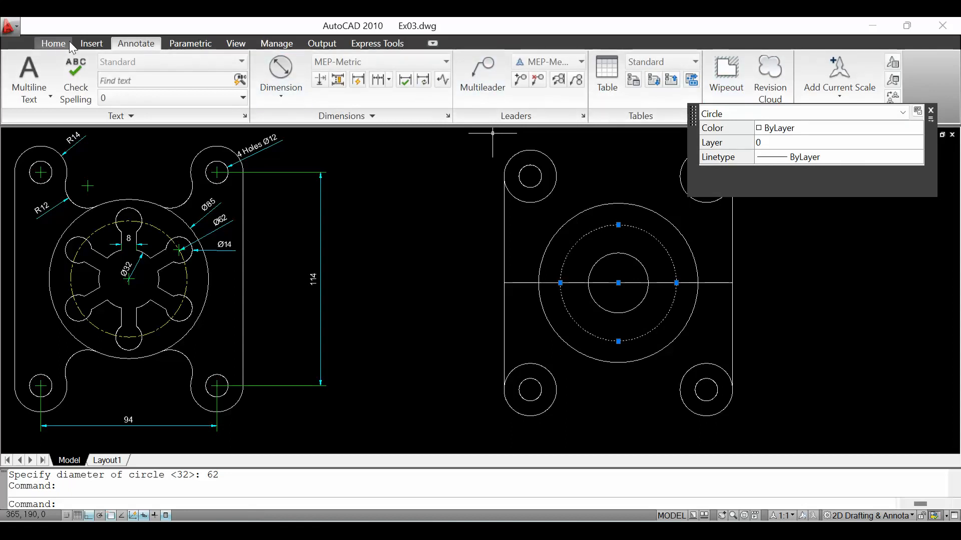
left_click(54, 44)
left_click(666, 64)
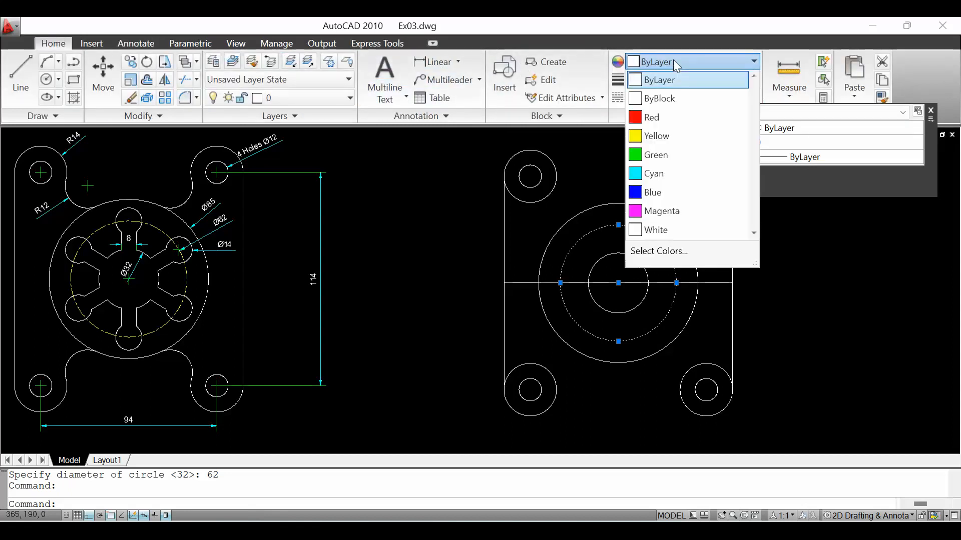
left_click(659, 129)
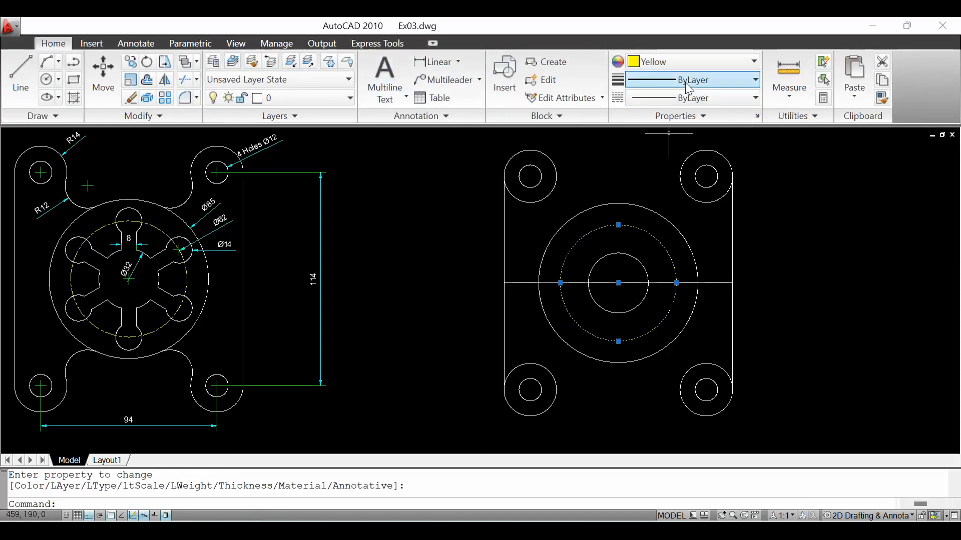
left_click(690, 103)
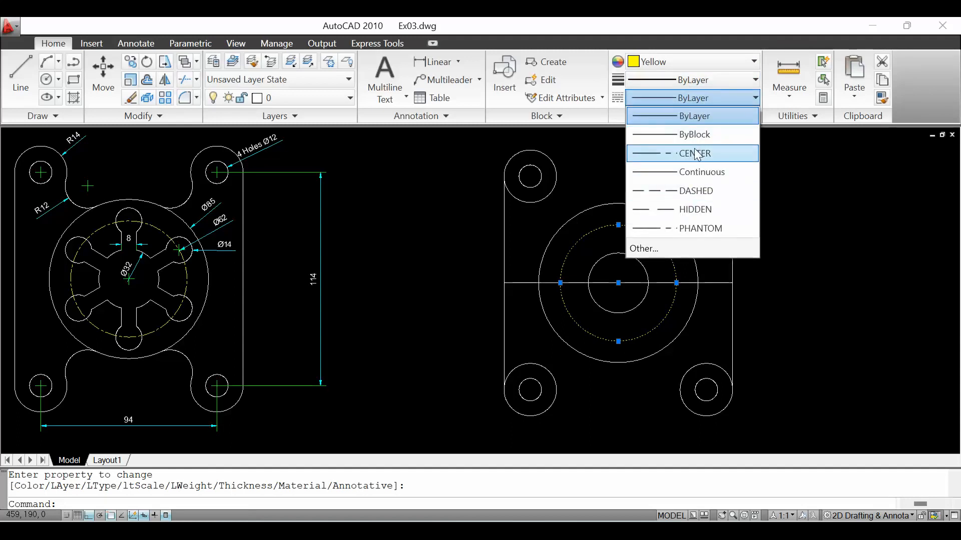
left_click(694, 154)
key("Escape")
key("Escape")
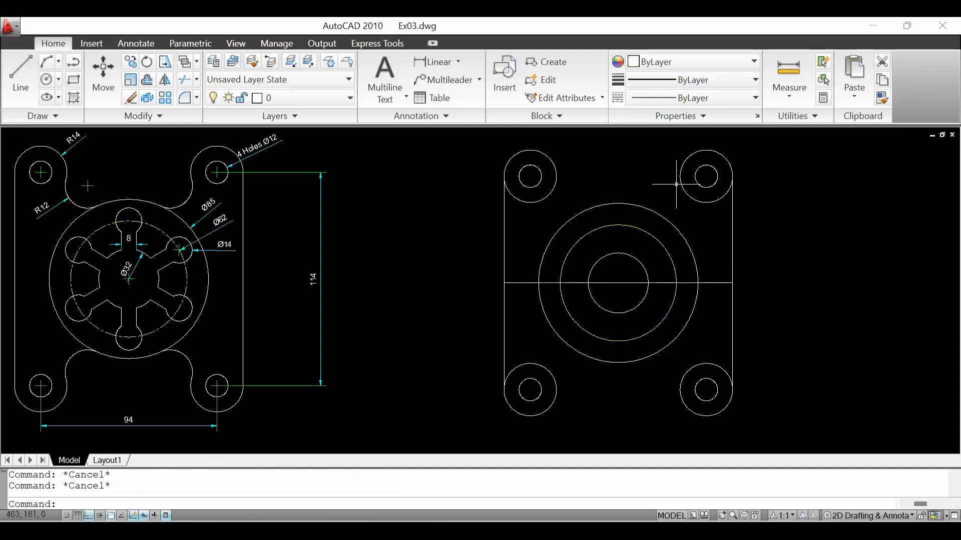
Set the linetype scale of the yellow diameter 62 circle to 5.
left_click(661, 245)
right_click(662, 245)
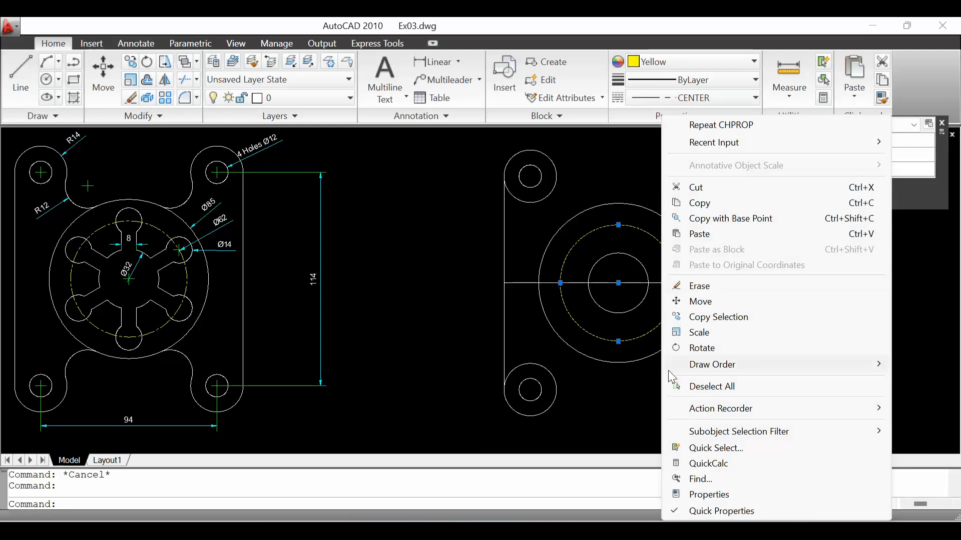
left_click(698, 494)
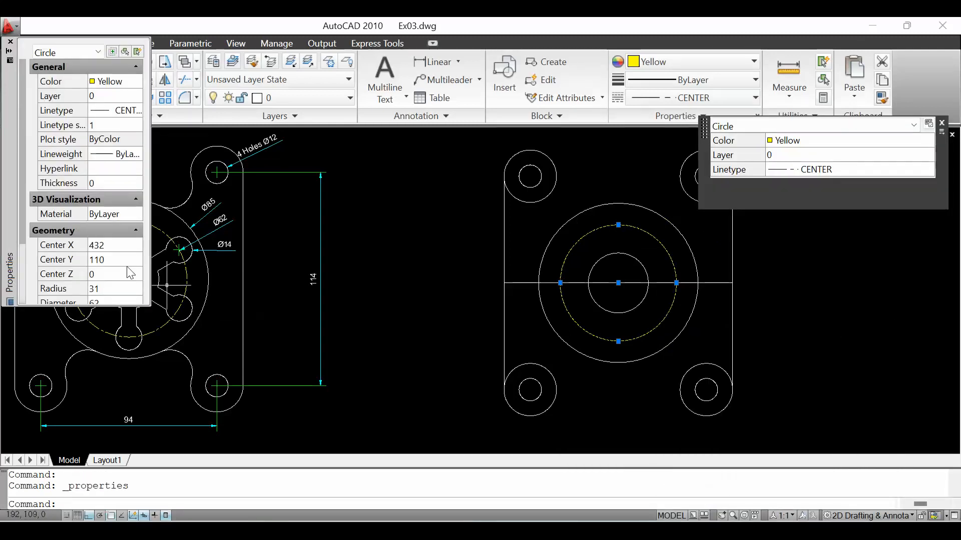
left_click(104, 125)
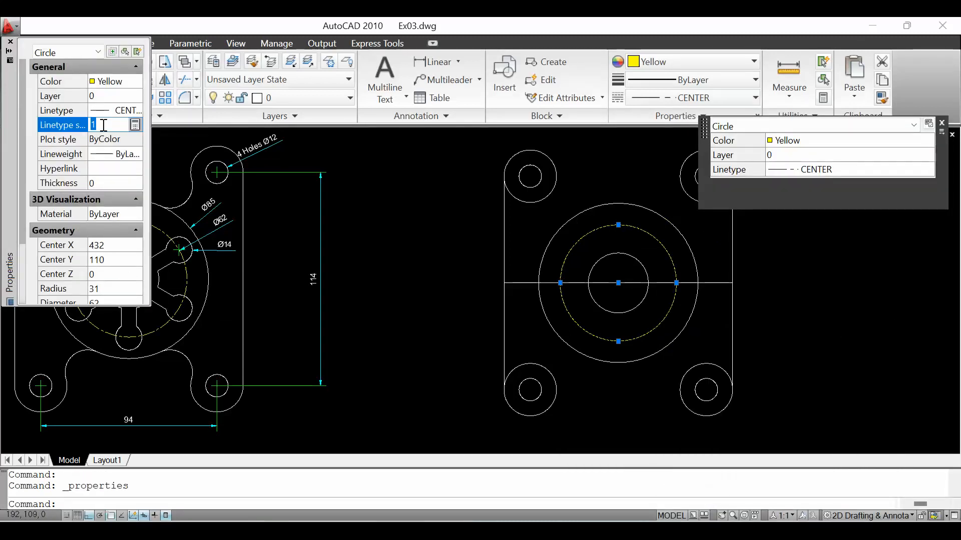
type("5")
key("Return")
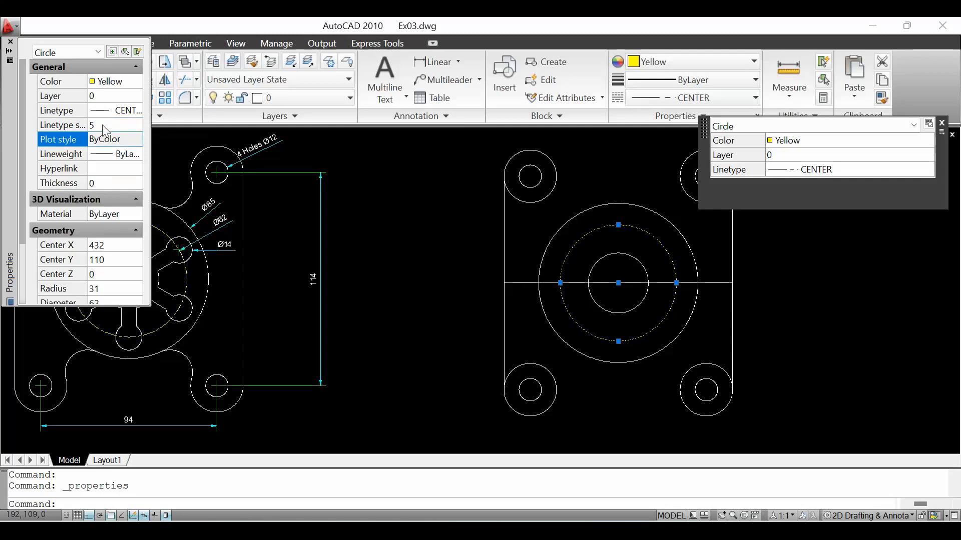
left_click(10, 42)
key("Escape")
key("Escape")
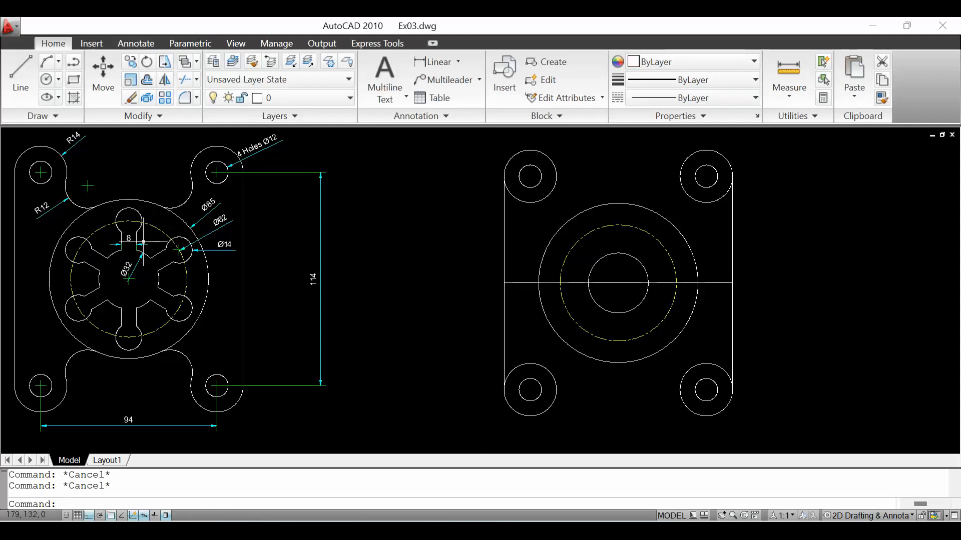
Draw a circle of diameter 14 centred on the top quadrant of the yellow diameter 62 circle.
mouse_move(123, 235)
type("c")
key("Return")
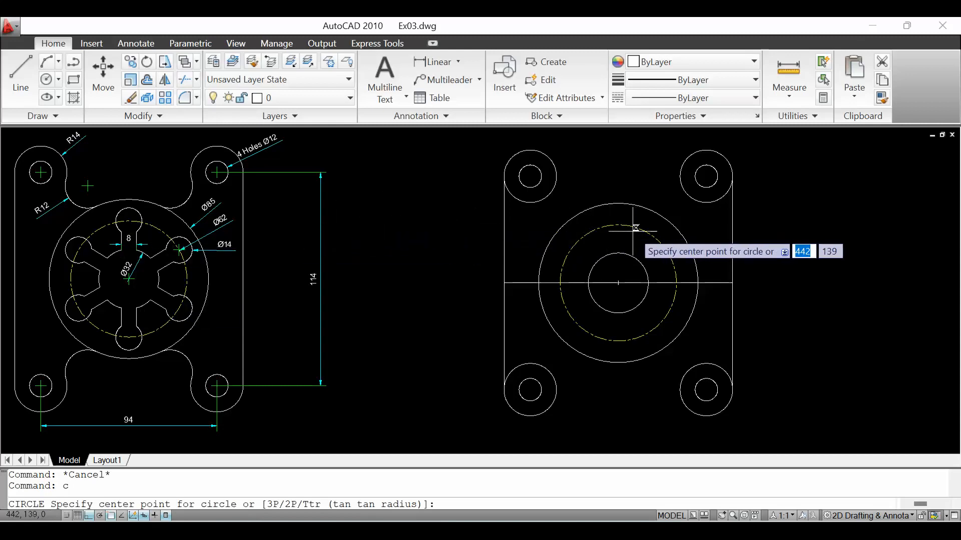
left_click(618, 225)
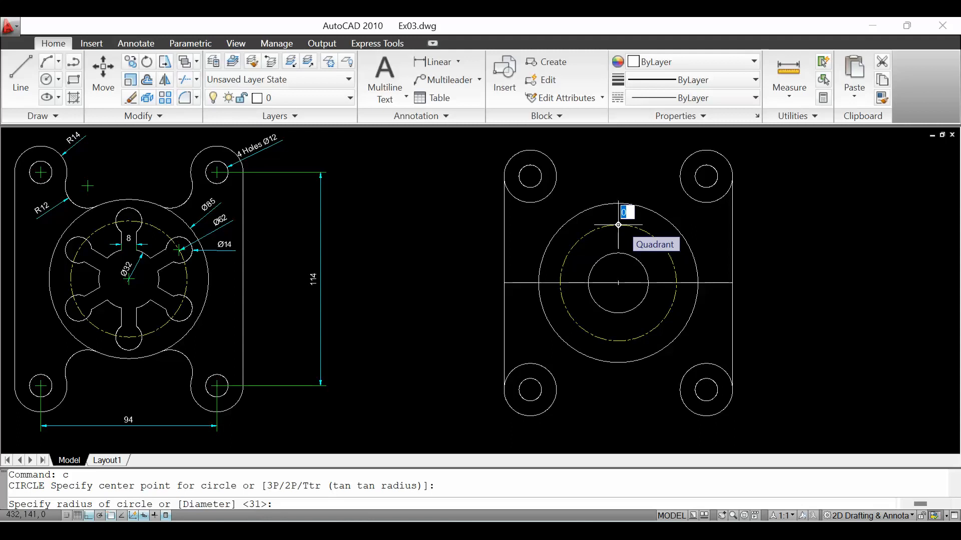
type("d")
key("Return")
type("14")
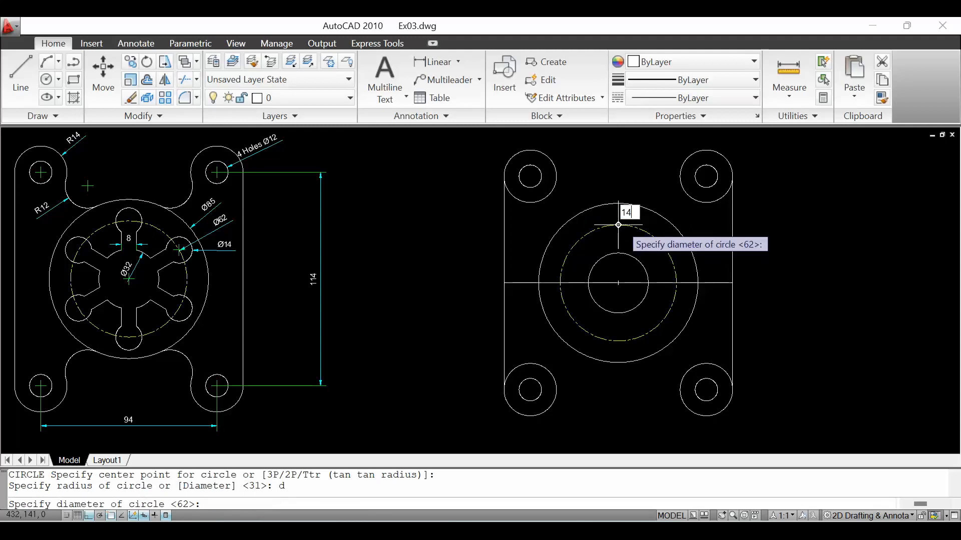
key("Return")
Draw a vertical line from the bottom quadrant of the diameter 14 circle to the top quadrant of the diameter 32 circle.
scroll(644, 270, "up", 2)
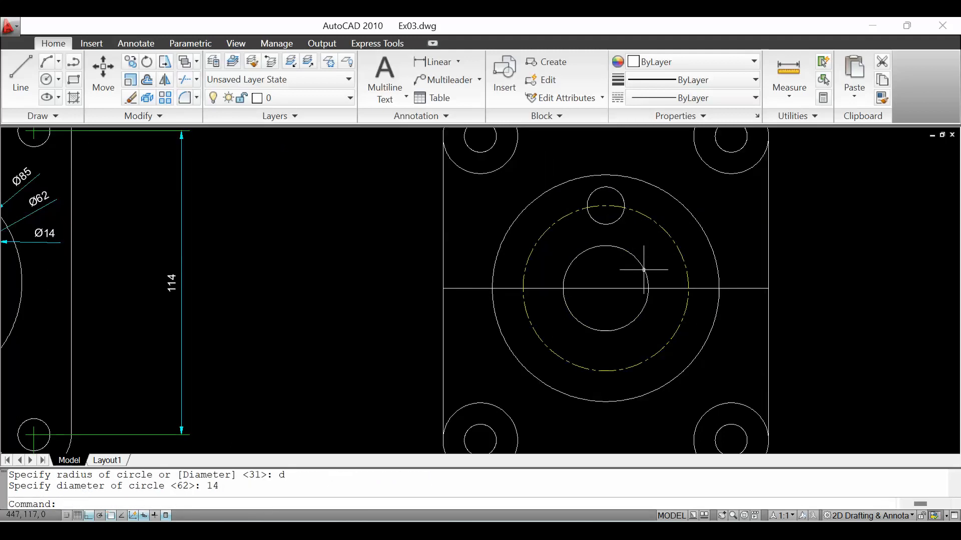
scroll(606, 210, "up", 3)
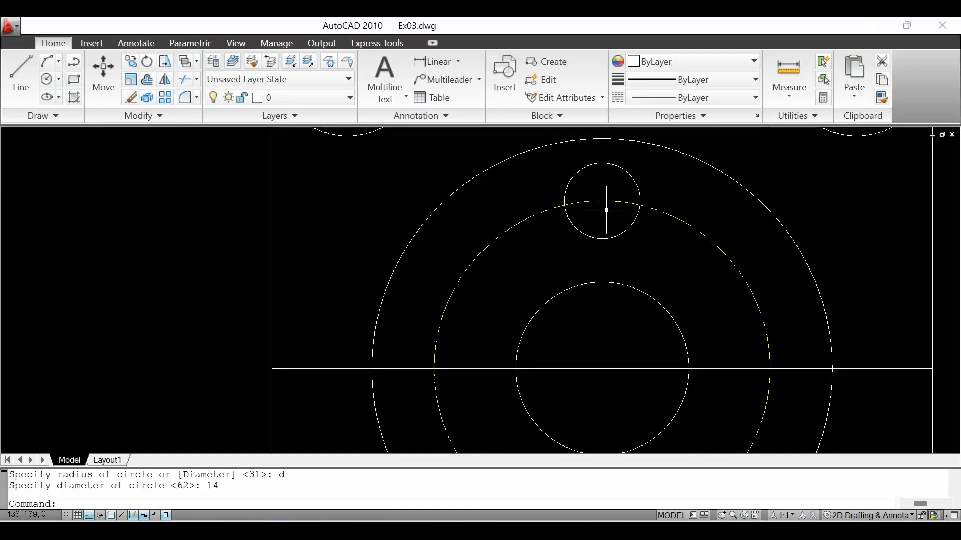
type("l")
key("Return")
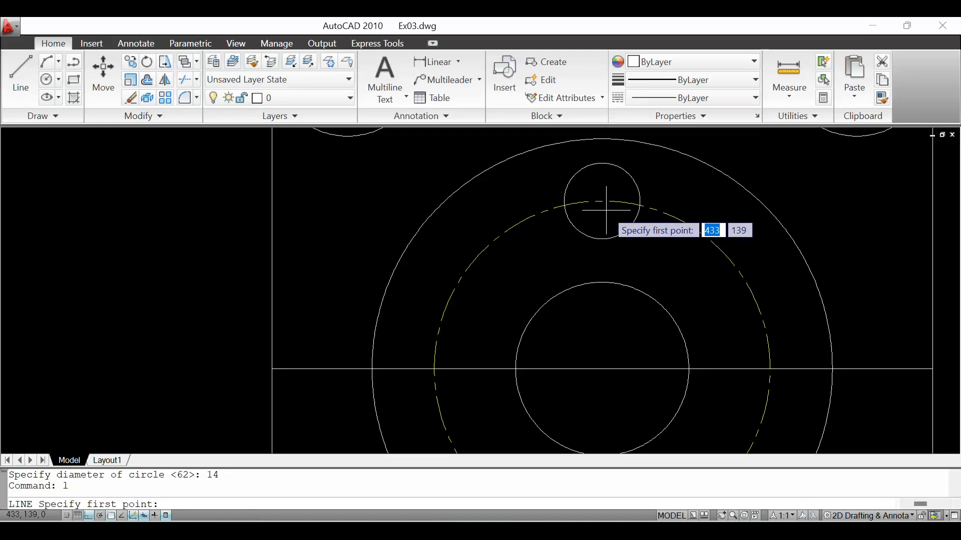
left_click(602, 239)
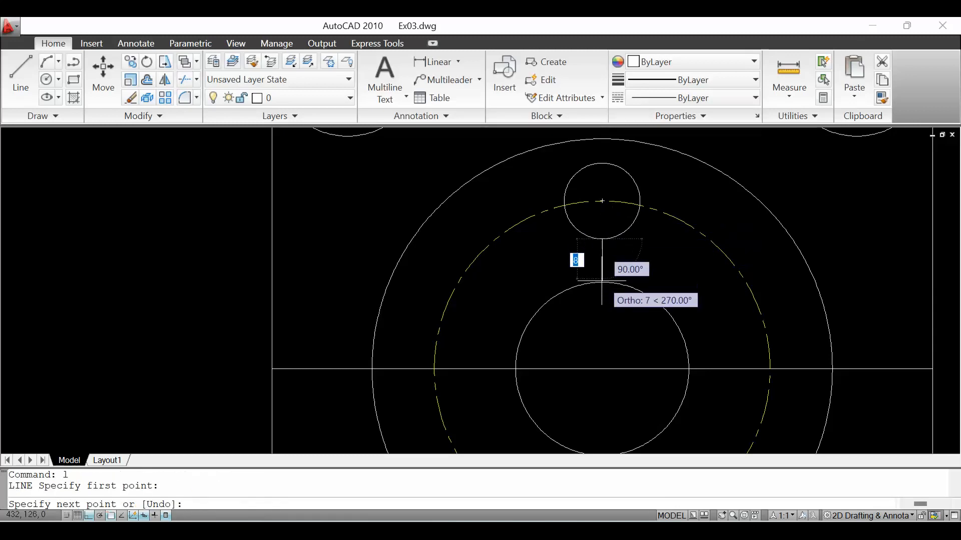
left_click(602, 282)
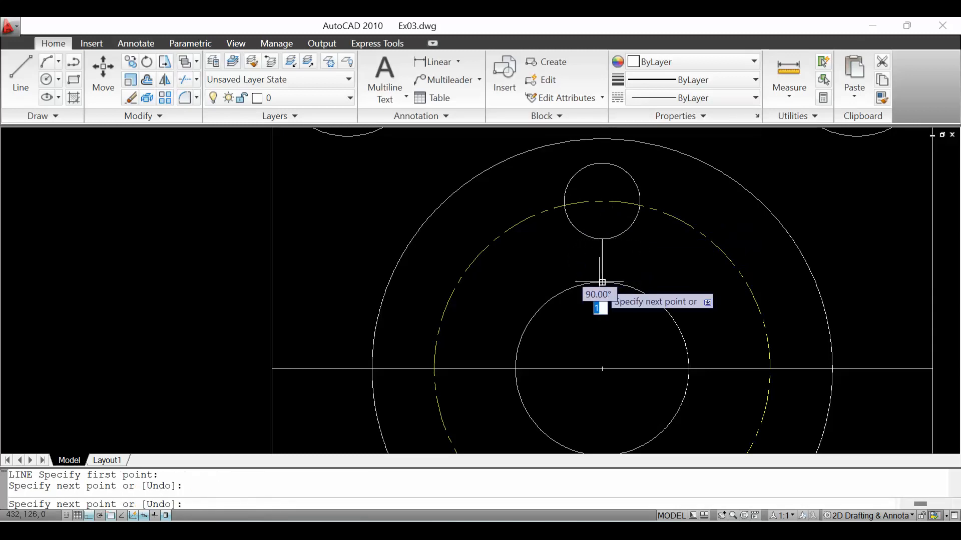
key("Escape")
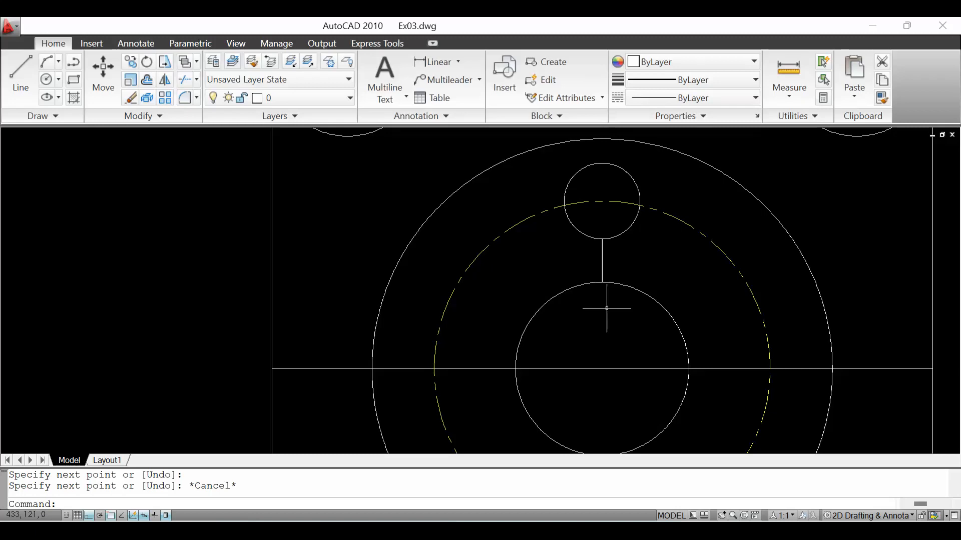
Offset the short vertical line between the diameter 14 and diameter 32 circles by 4 to both sides.
type("z")
key("Return")
type("a")
key("Return")
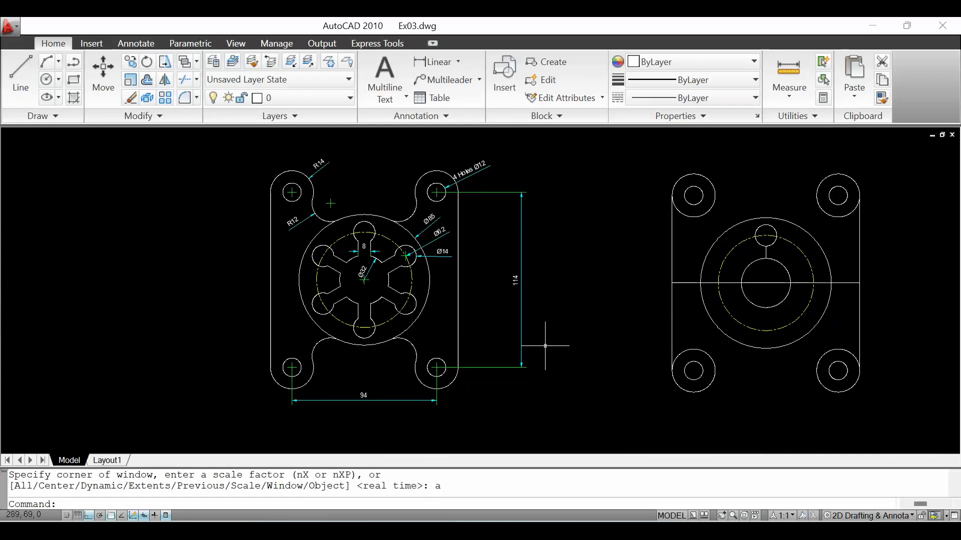
type("offset")
key("Return")
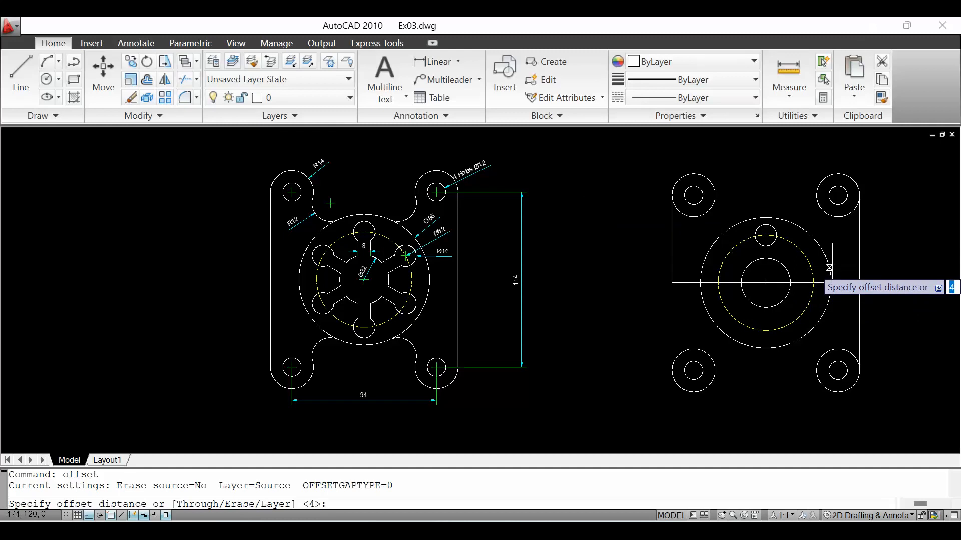
right_click(834, 235)
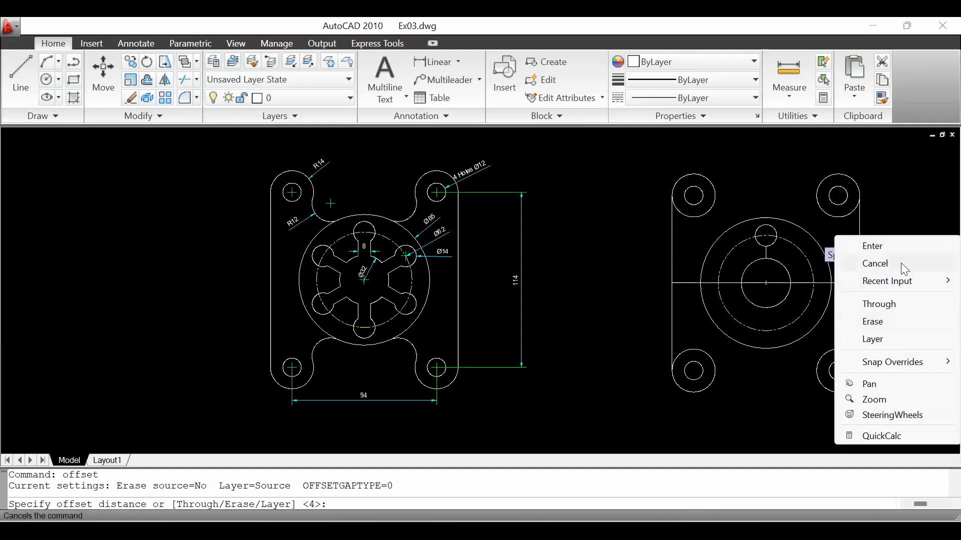
left_click(898, 248)
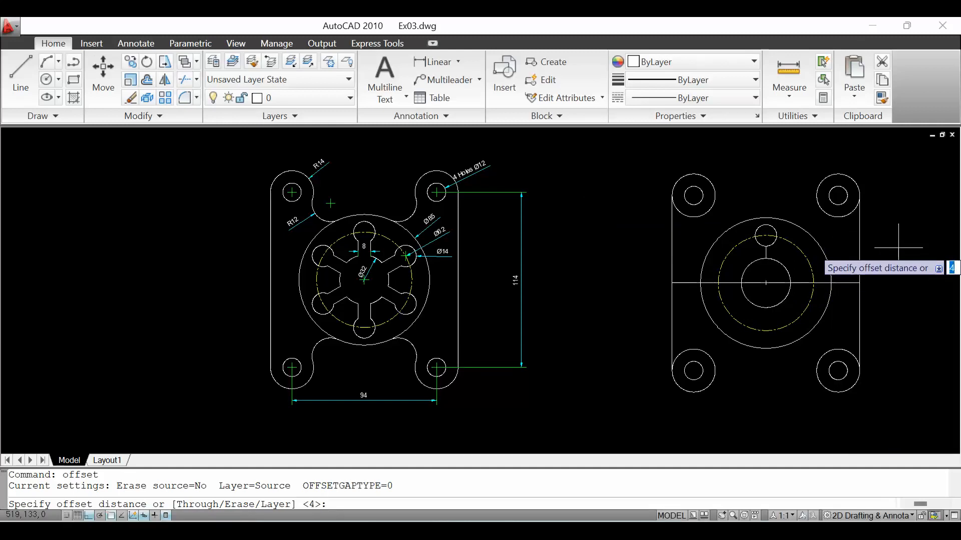
key("Return")
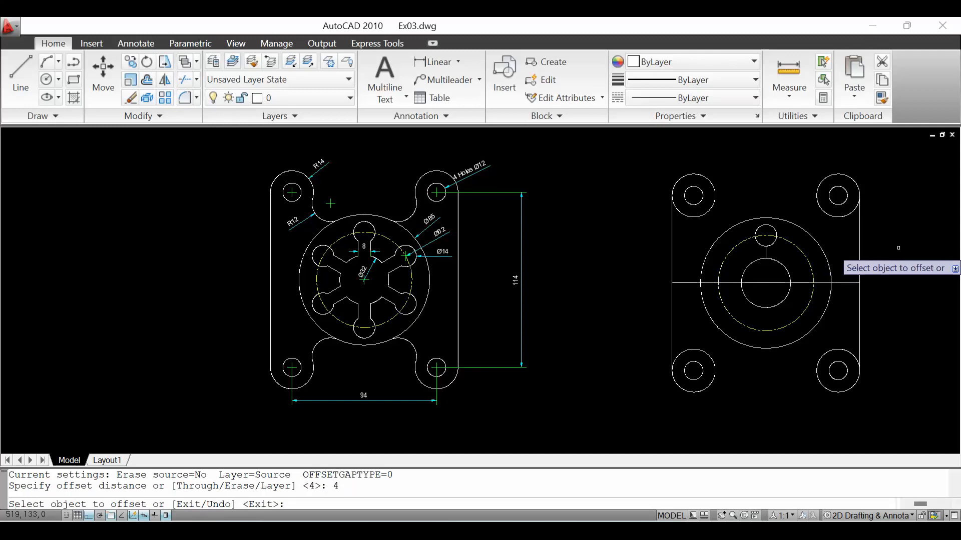
scroll(856, 245, "up", 3)
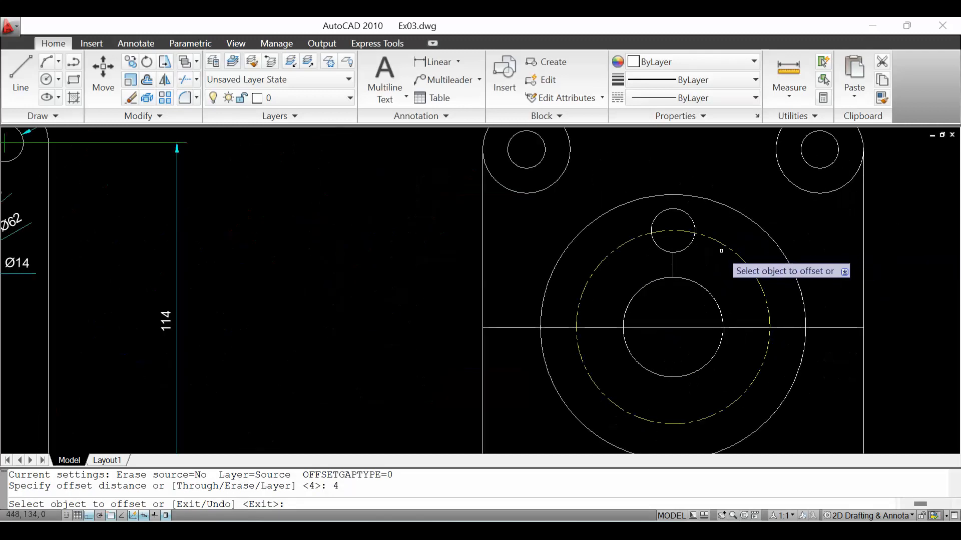
left_click(674, 260)
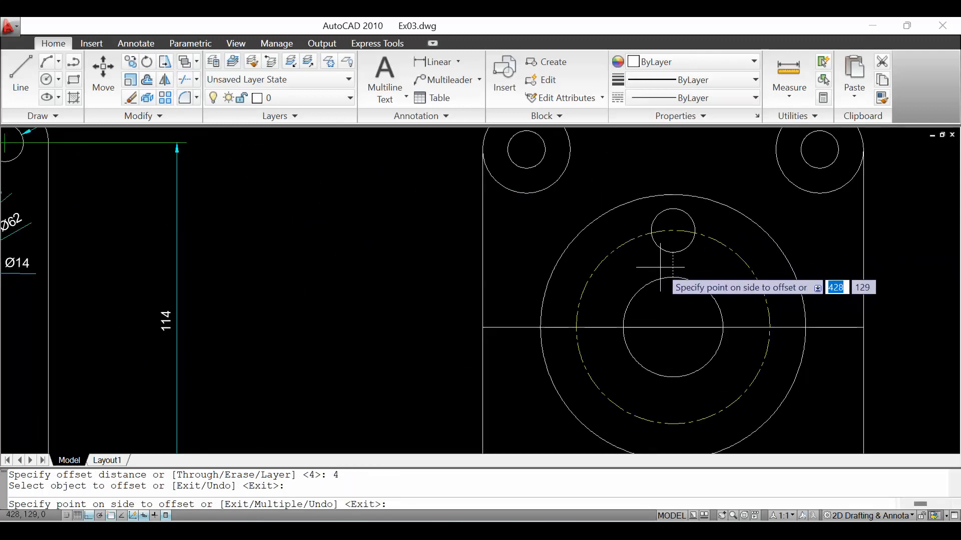
left_click(659, 266)
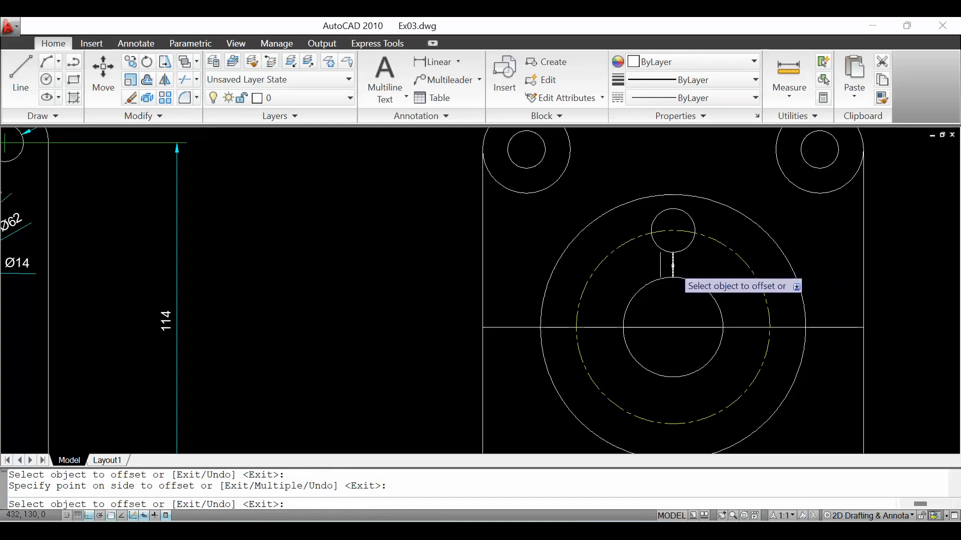
left_click(672, 266)
left_click(690, 266)
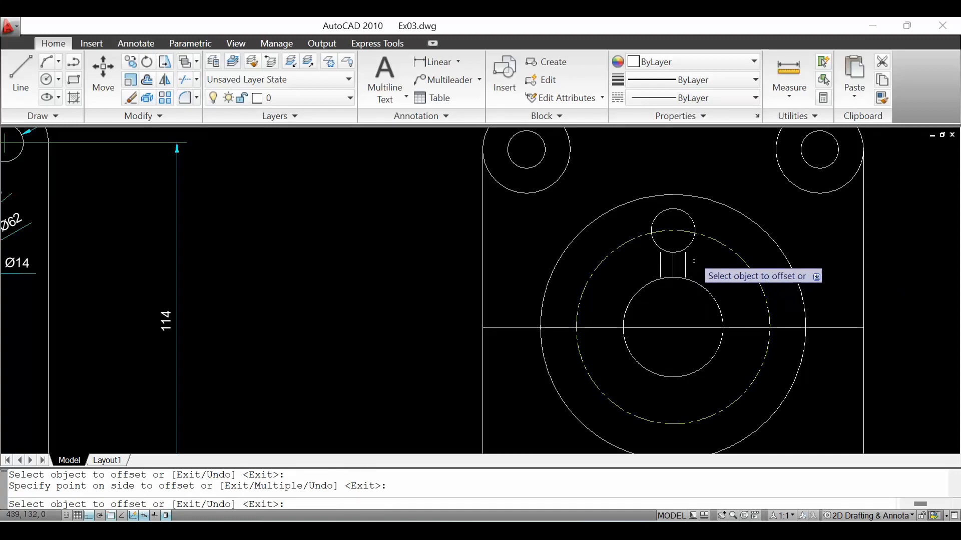
scroll(693, 251, "up", 3)
scroll(669, 291, "up", 3)
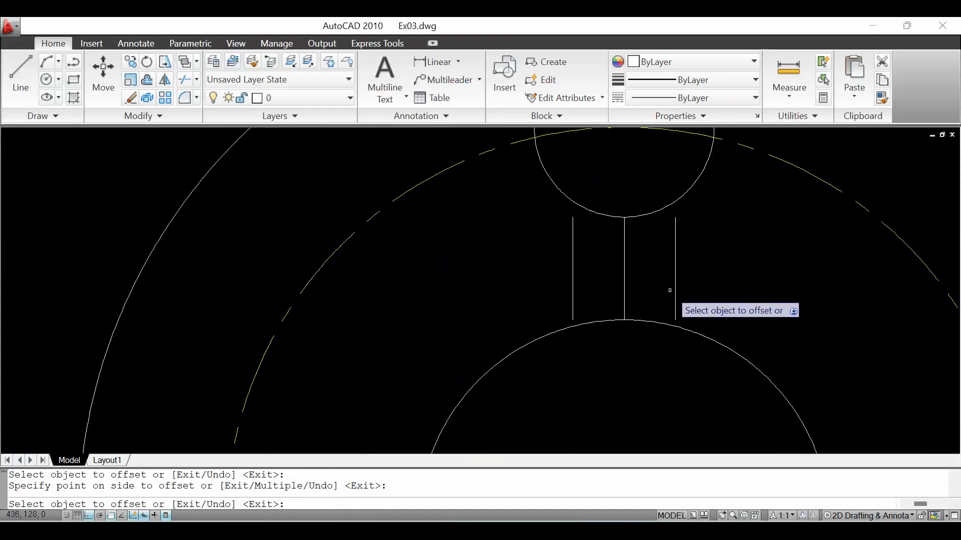
scroll(669, 290, "up", 2)
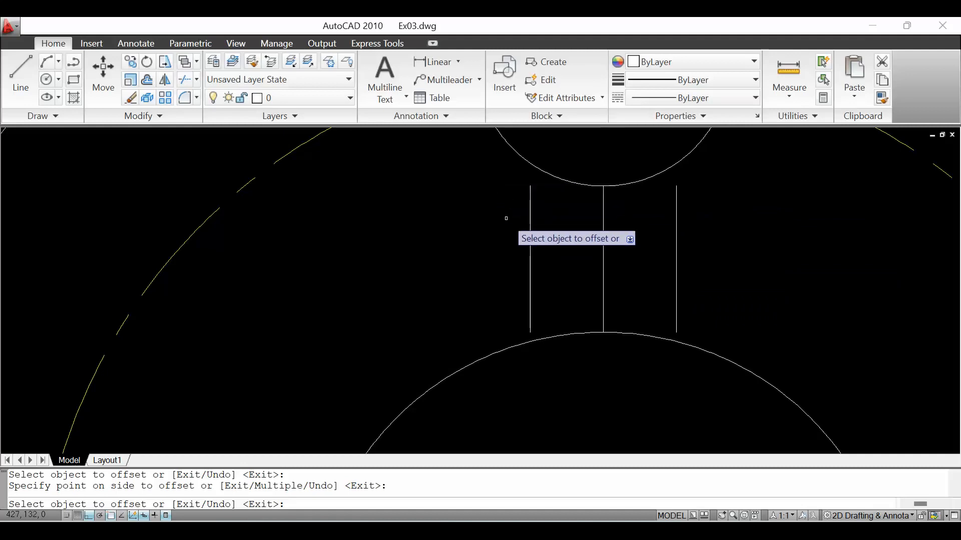
type("extend")
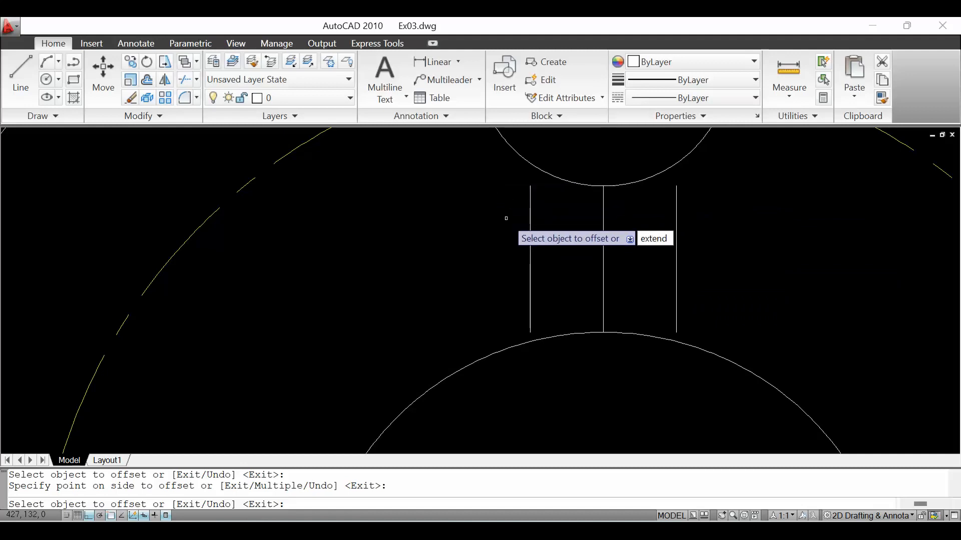
key("Return")
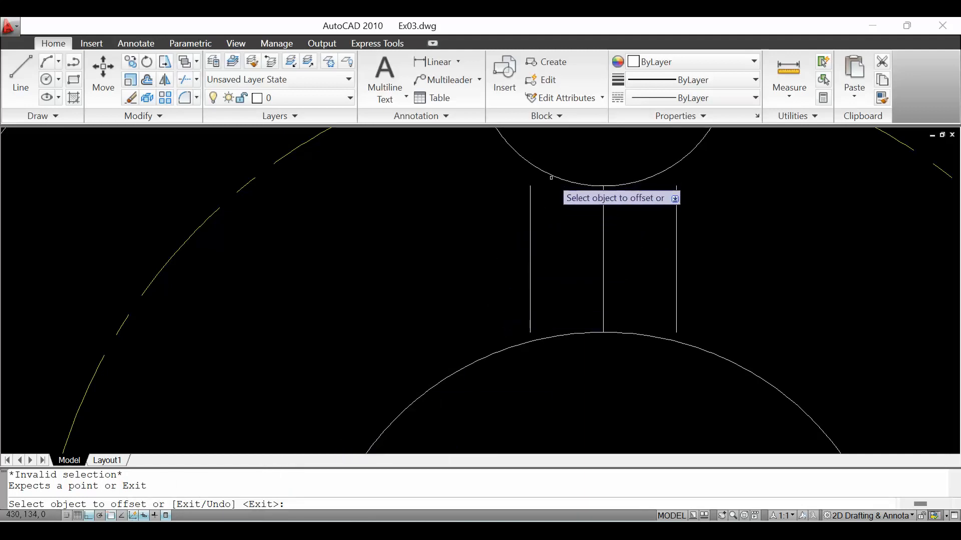
left_click(531, 196)
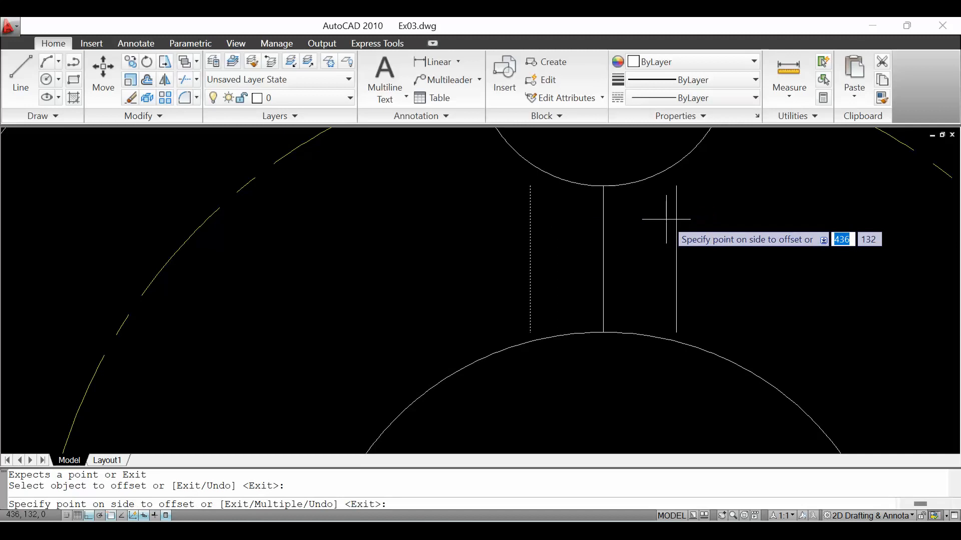
key("Escape")
right_click(640, 201)
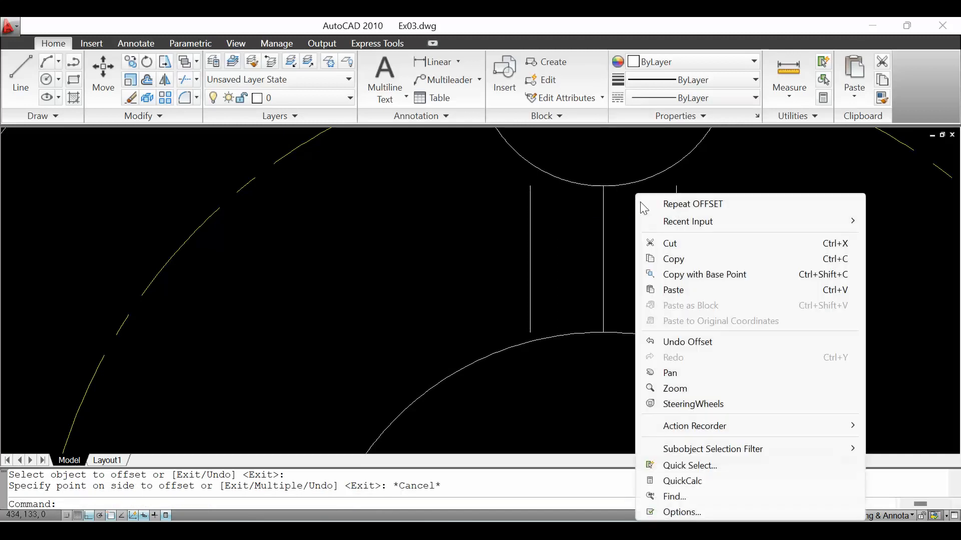
left_click(660, 205)
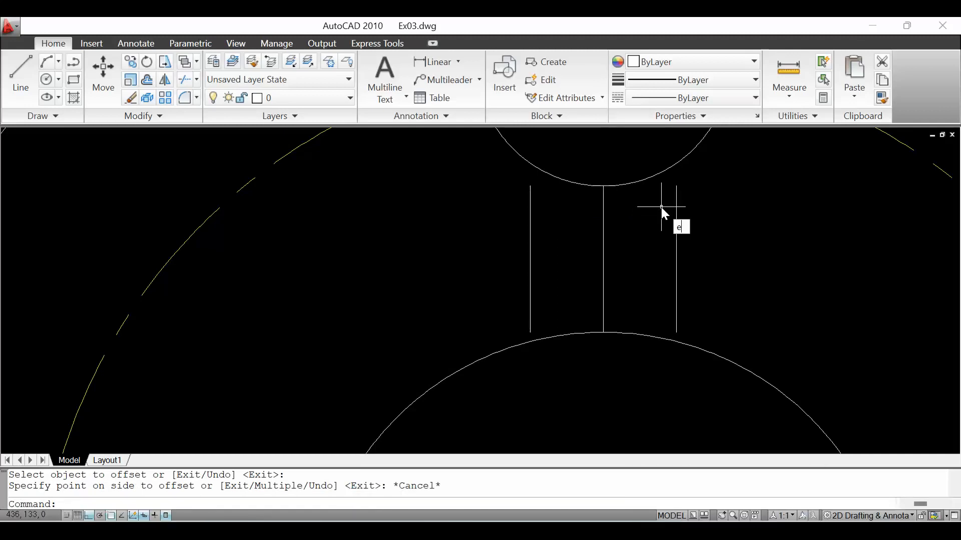
Extend both offset vertical lines up to the diameter 14 circle and down to the diameter 32 circle.
key("Return")
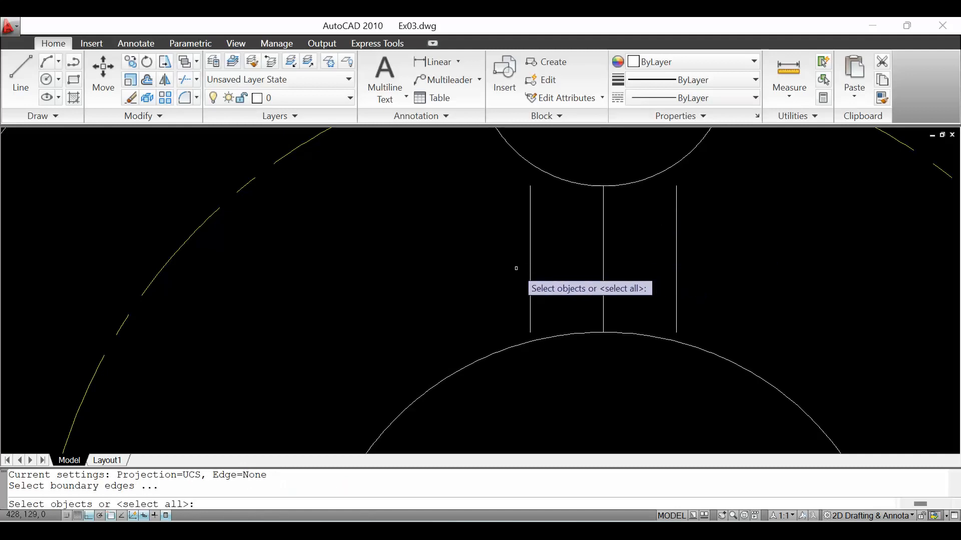
key("Return")
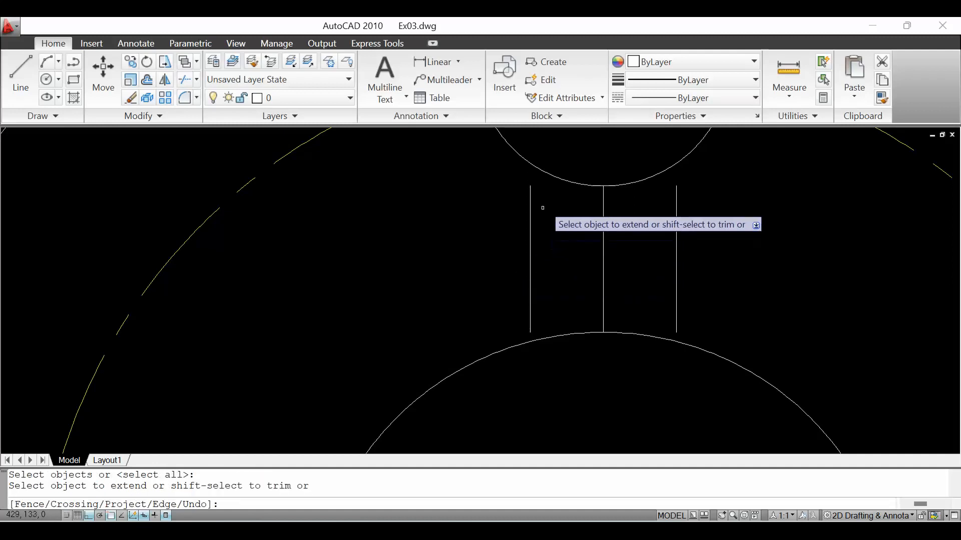
left_click(531, 193)
left_click(532, 195)
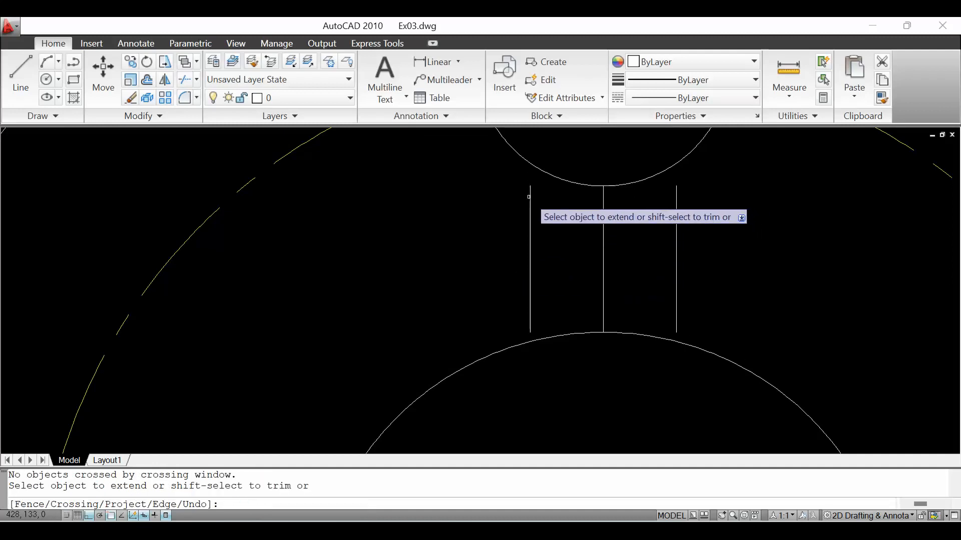
left_click(530, 196)
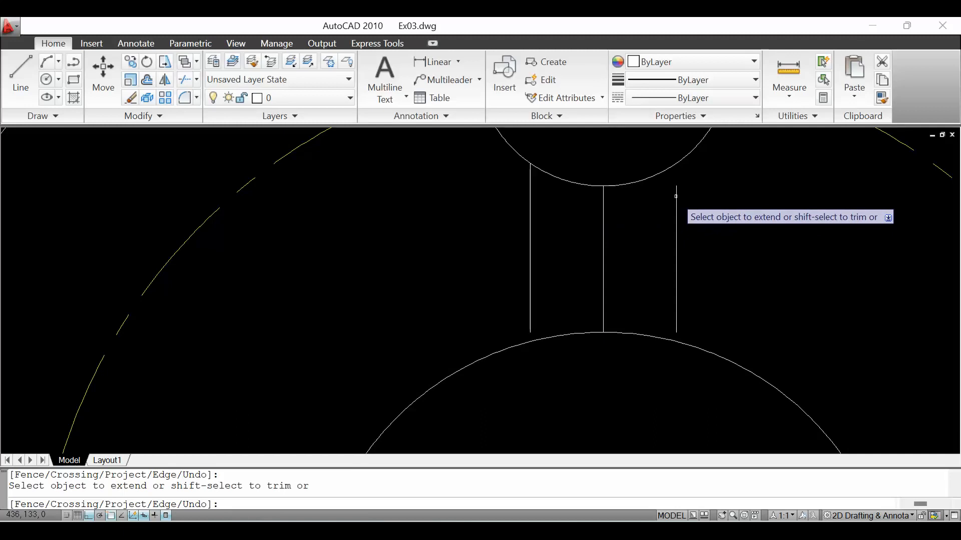
left_click(676, 316)
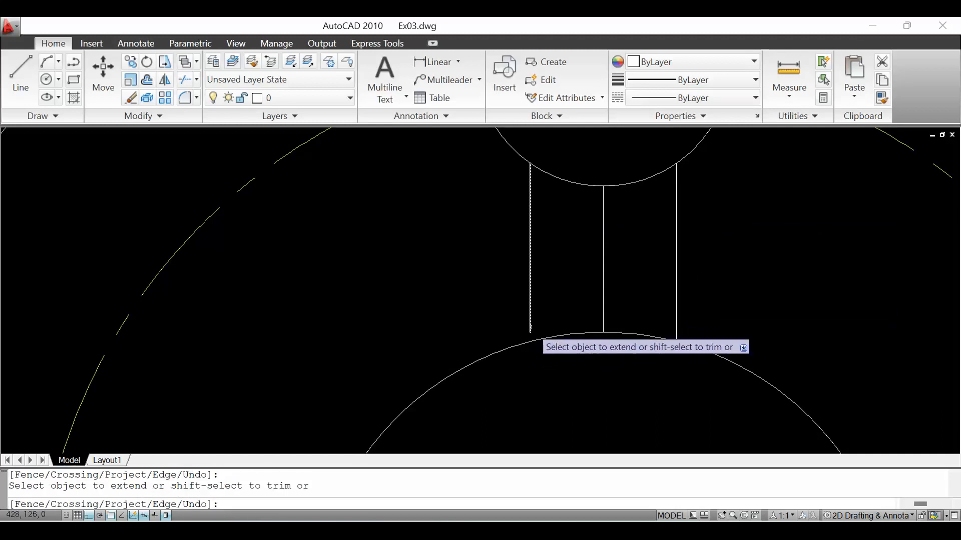
key("Escape")
key("Escape")
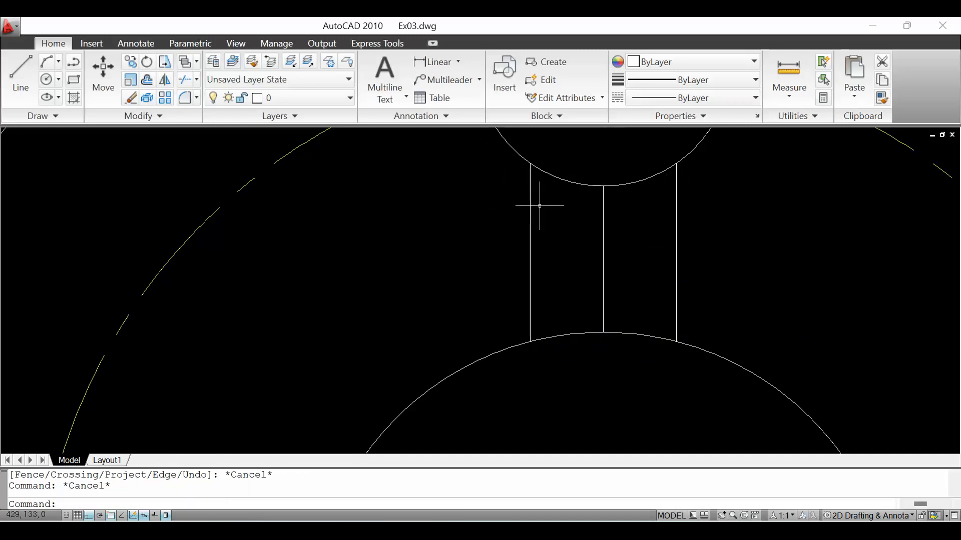
Trim the diameter 14 and diameter 32 circles between the two slot side lines, and erase the vertical line midway between them.
type("z")
key("Return")
type("a")
key("Return")
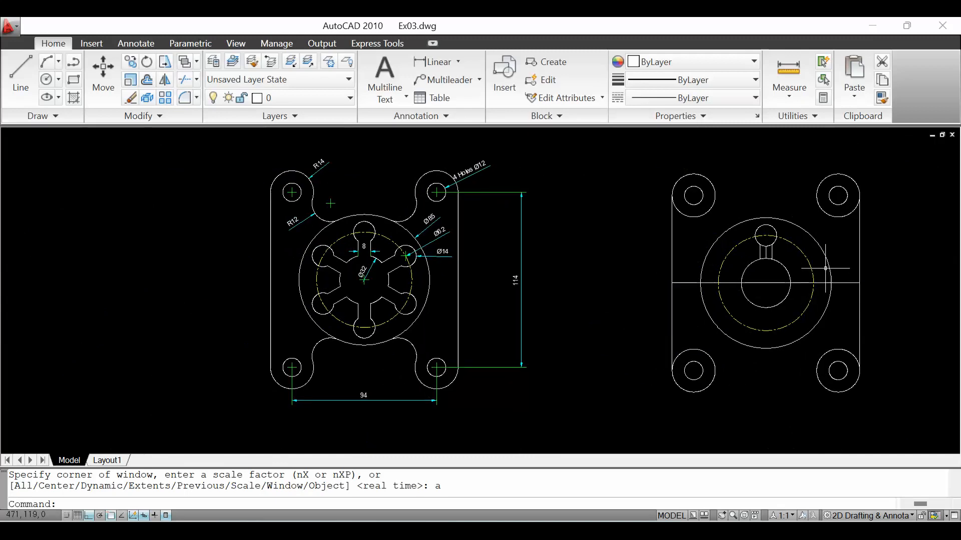
scroll(796, 246, "up", 3)
type("trim")
key("Return")
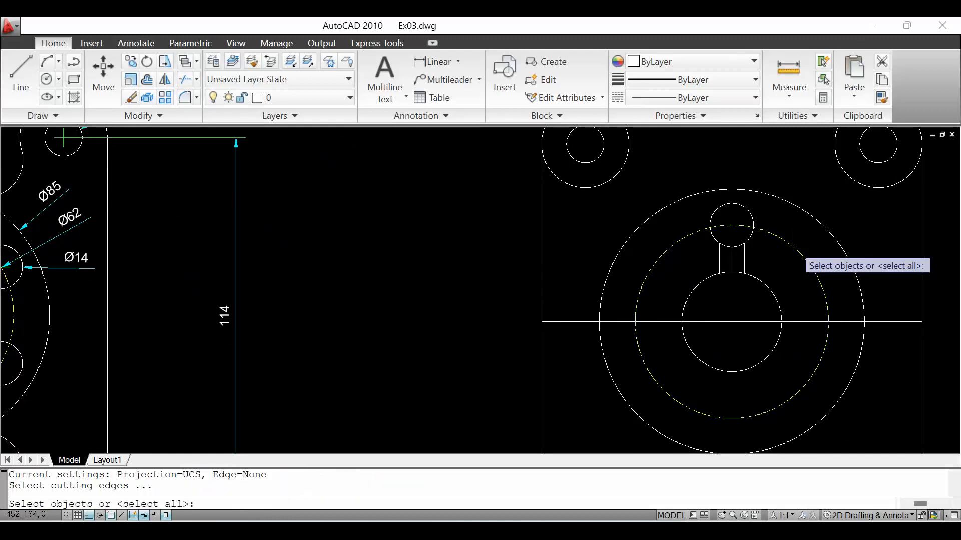
scroll(700, 243, "up", 4)
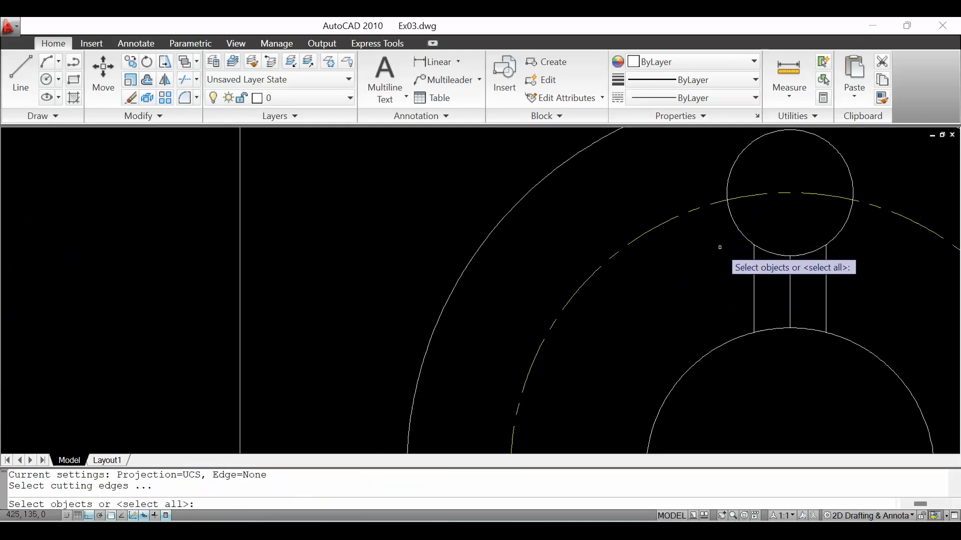
left_click(755, 281)
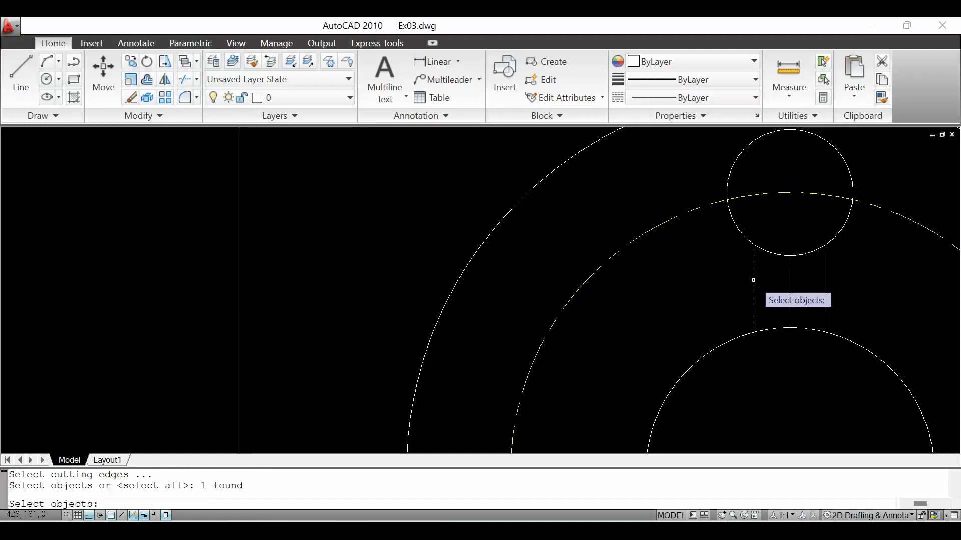
left_click(826, 280)
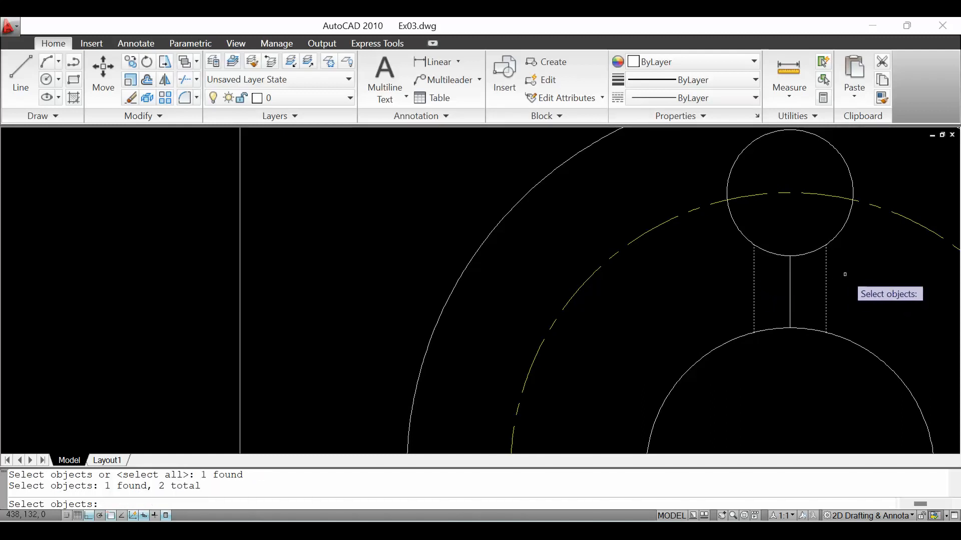
key("Return")
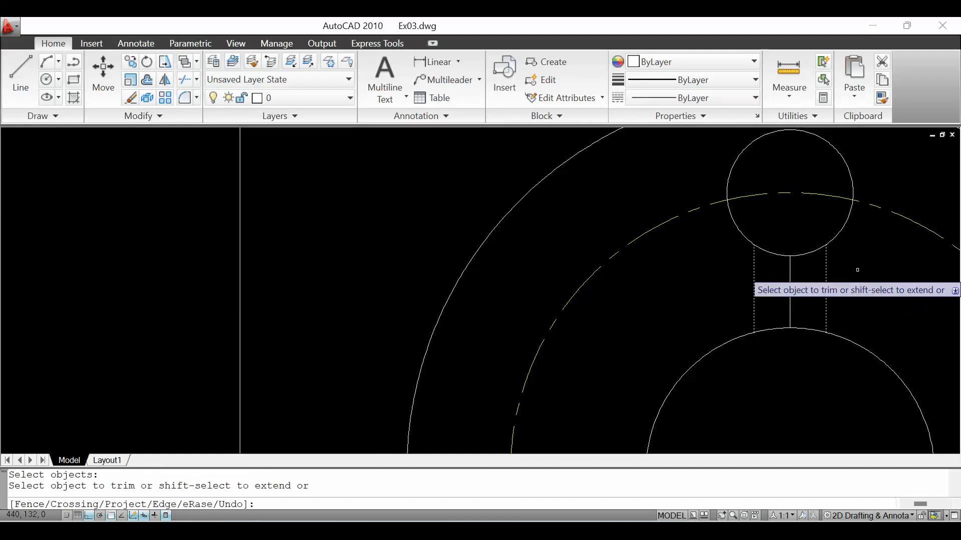
left_click(808, 252)
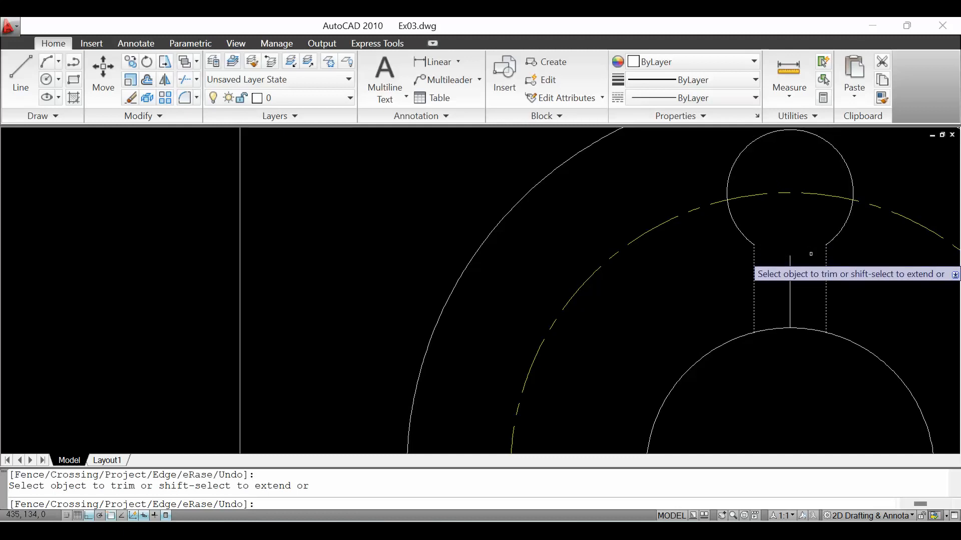
left_click(790, 330)
key("Escape")
key("Escape")
left_click(790, 291)
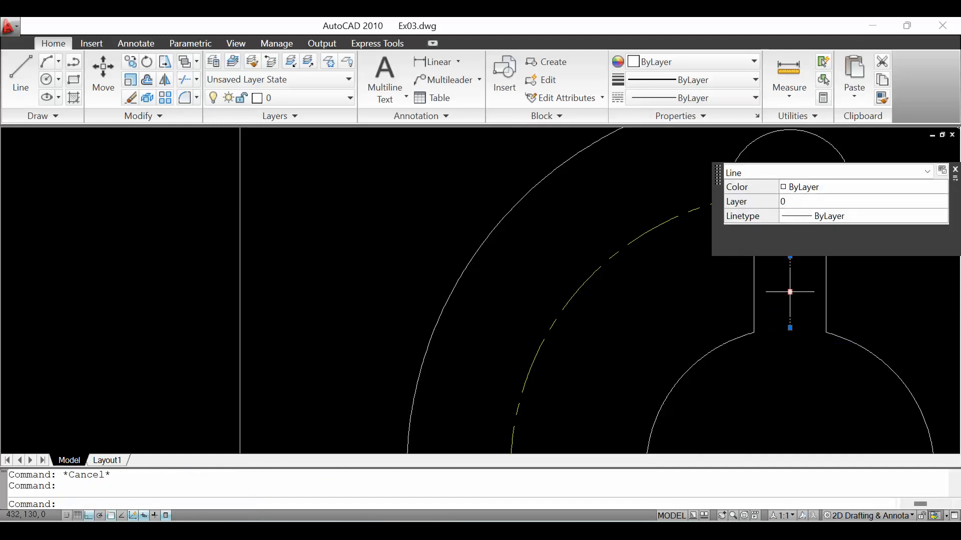
key("Delete")
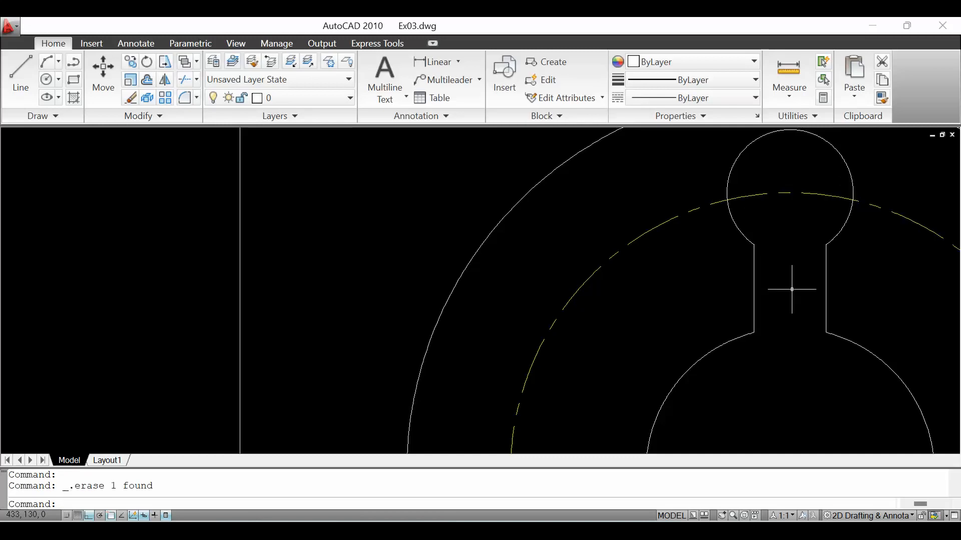
Polar array the keyhole slot's arc and two side lines about the diameter 32 circle's centre, with 6 items over 360 degrees.
key("Return")
type("a")
key("Return")
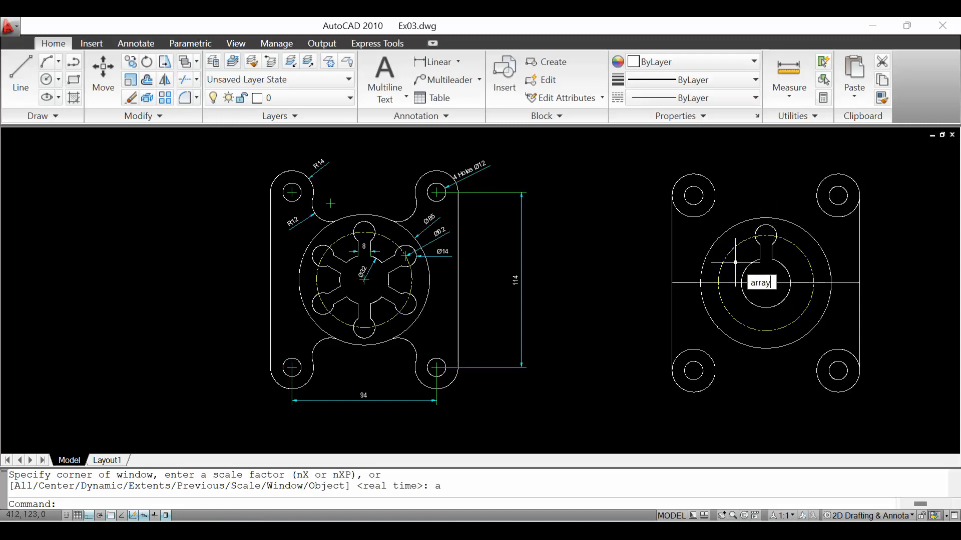
type("array")
key("Return")
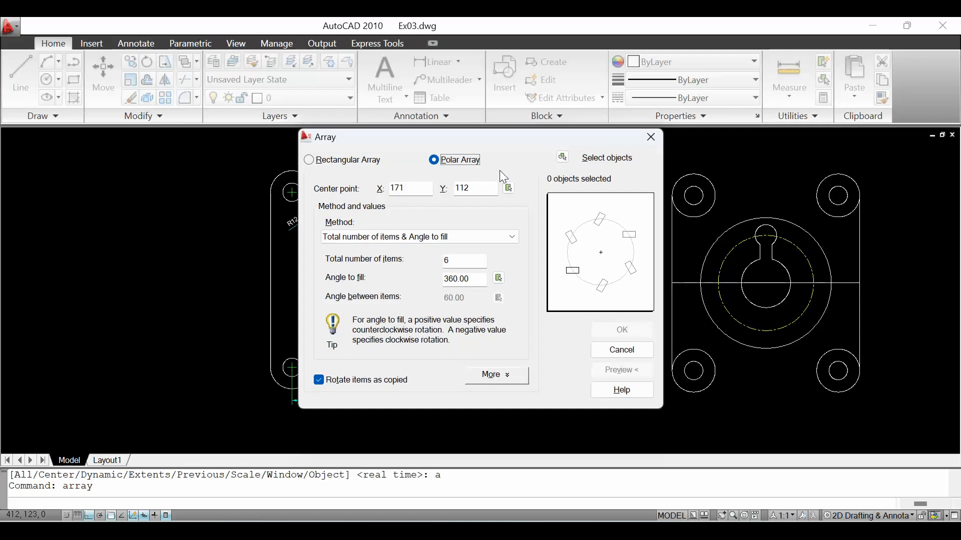
left_click(563, 159)
scroll(763, 239, "up", 2)
scroll(764, 239, "up", 4)
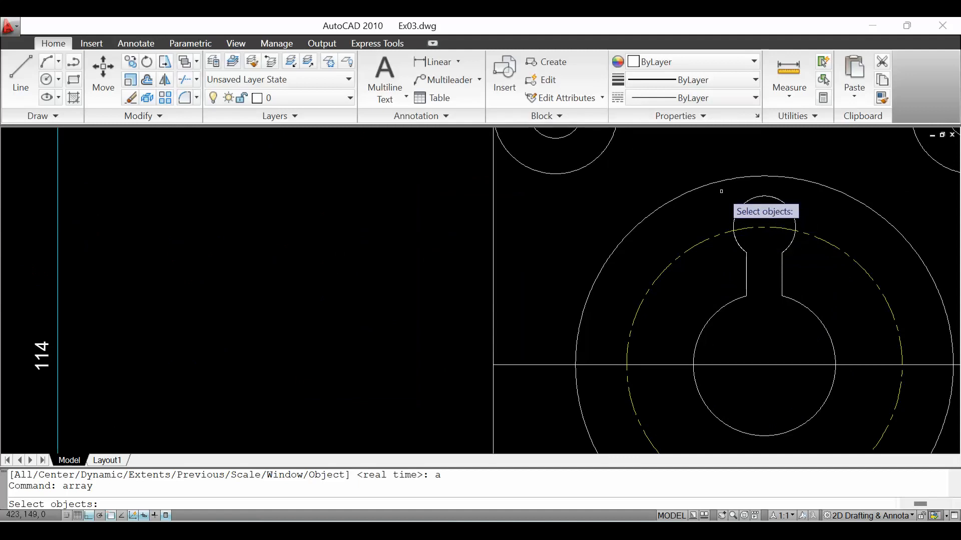
left_click(721, 192)
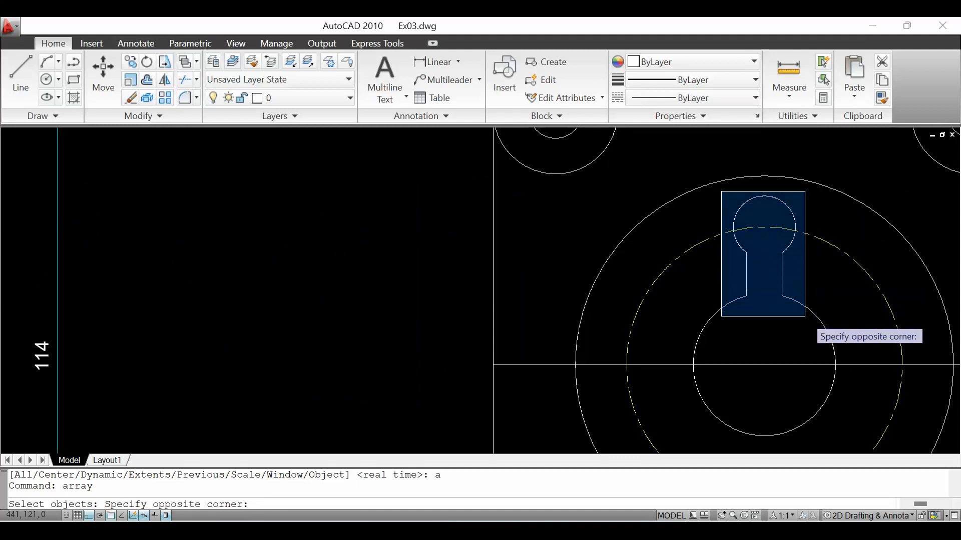
left_click(805, 316)
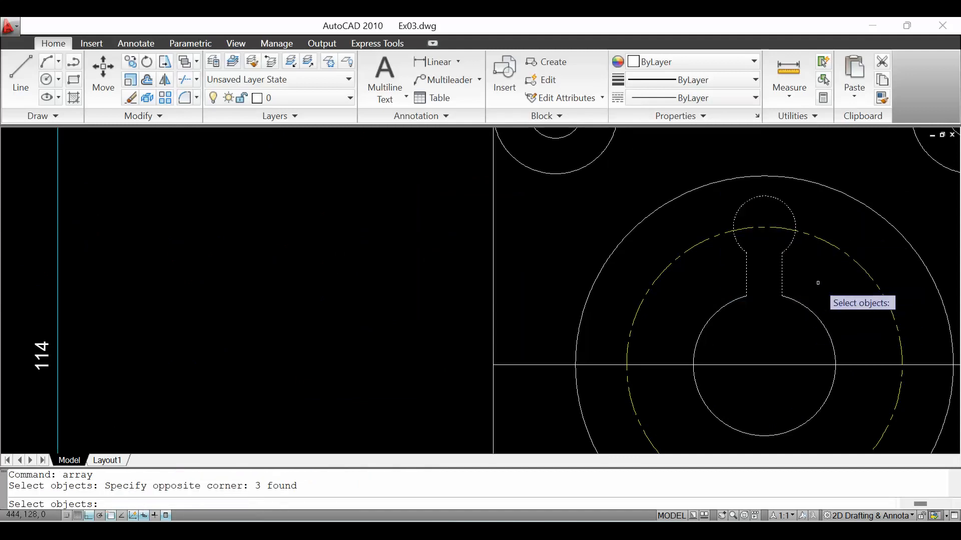
key("Return")
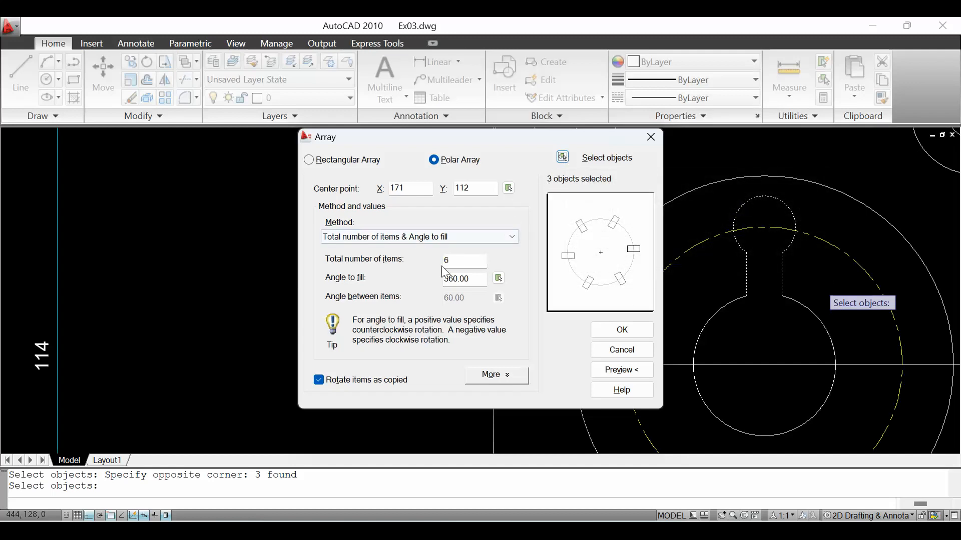
left_click(508, 192)
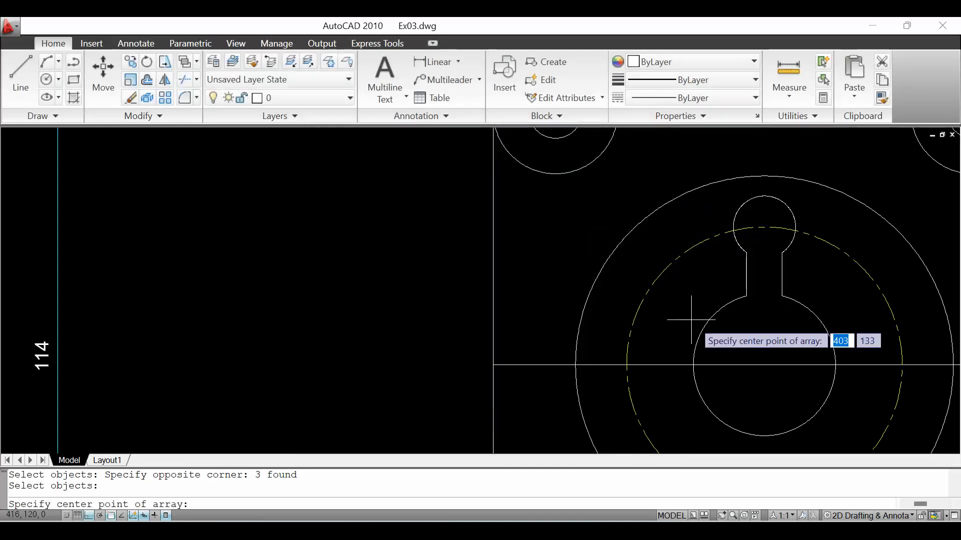
left_click(765, 365)
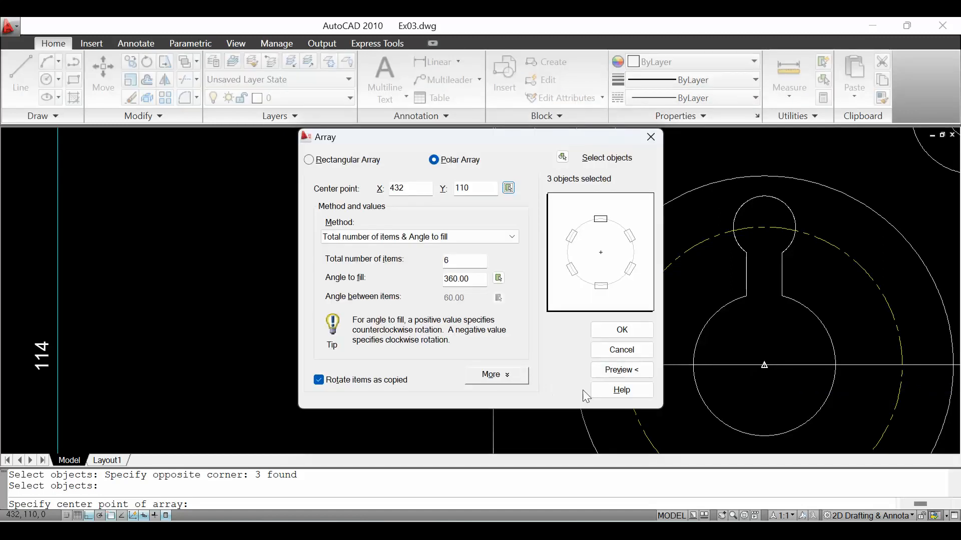
left_click(464, 262)
left_click(621, 370)
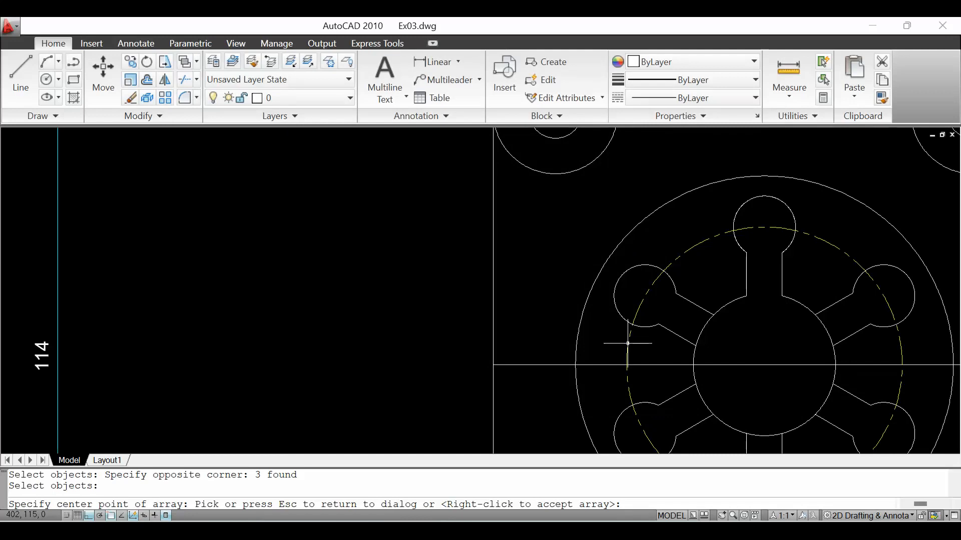
right_click(628, 232)
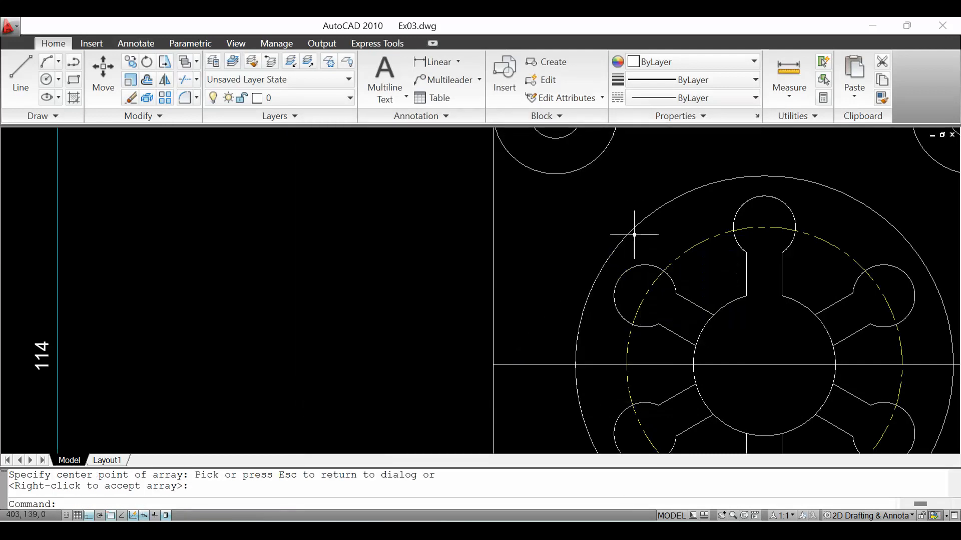
key("Escape")
Trim the diameter 32 circle's arcs across the mouths of the five remaining keyhole slots.
scroll(634, 234, "down", 3)
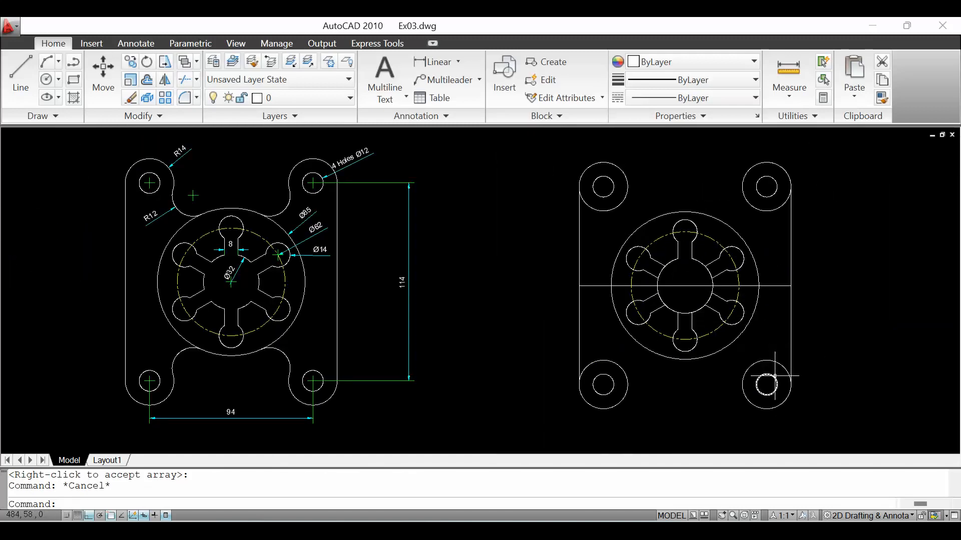
scroll(712, 249, "up", 2)
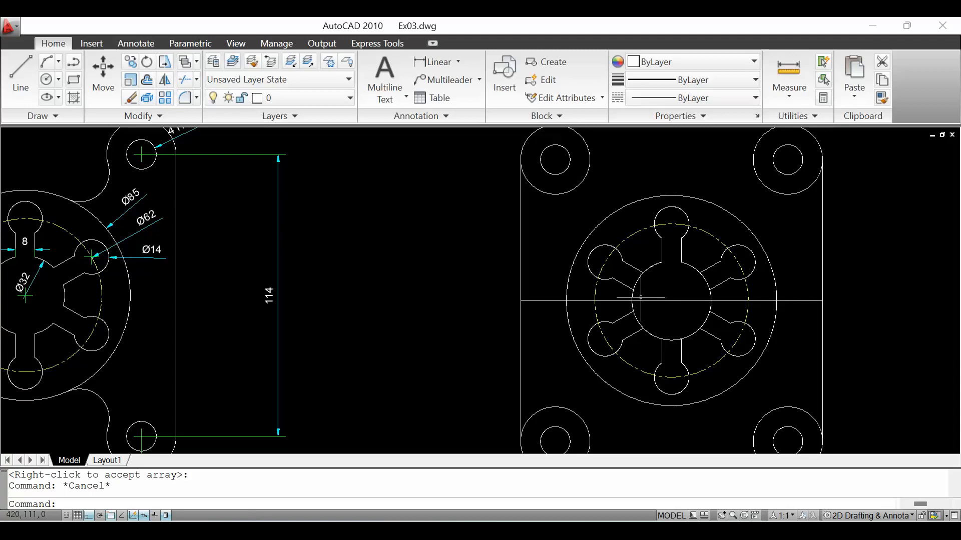
key("Return")
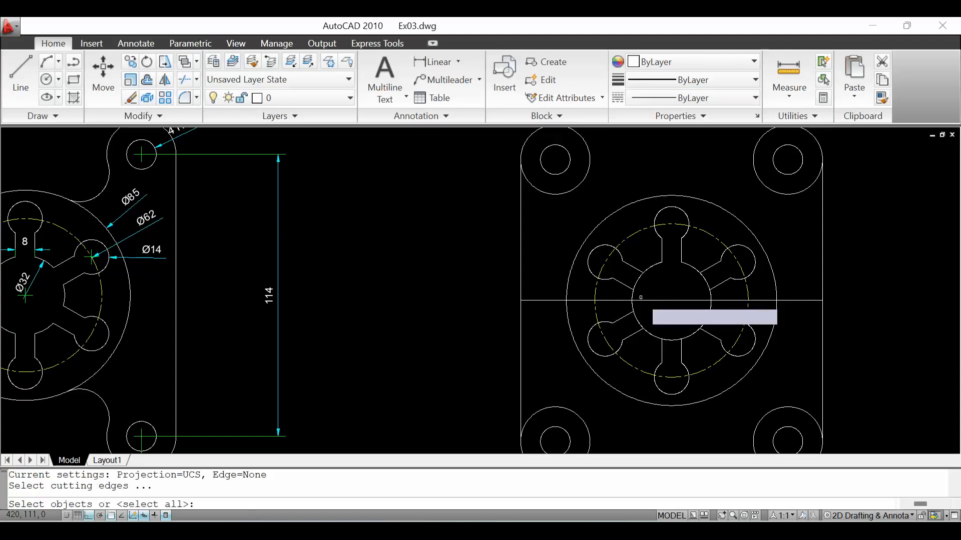
scroll(685, 272, "up", 5)
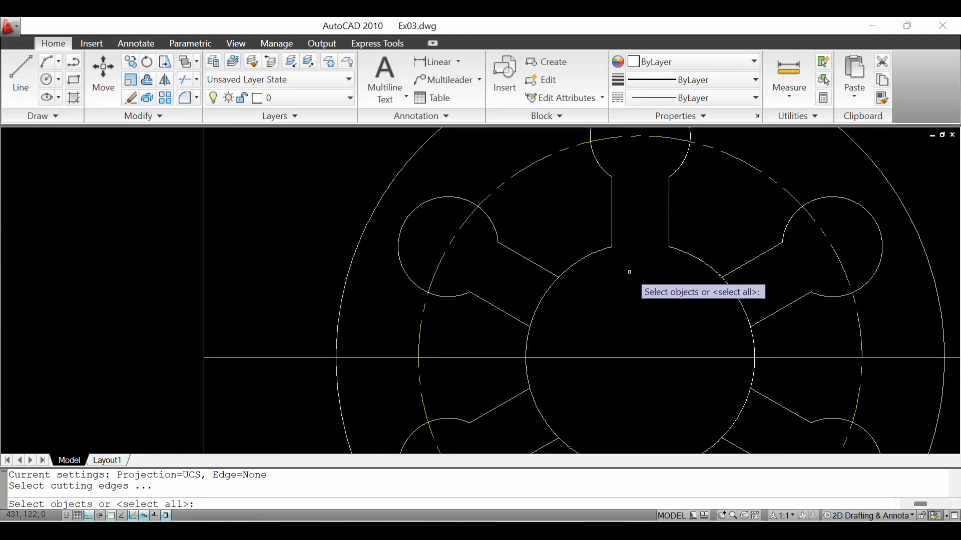
scroll(629, 272, "down", 5)
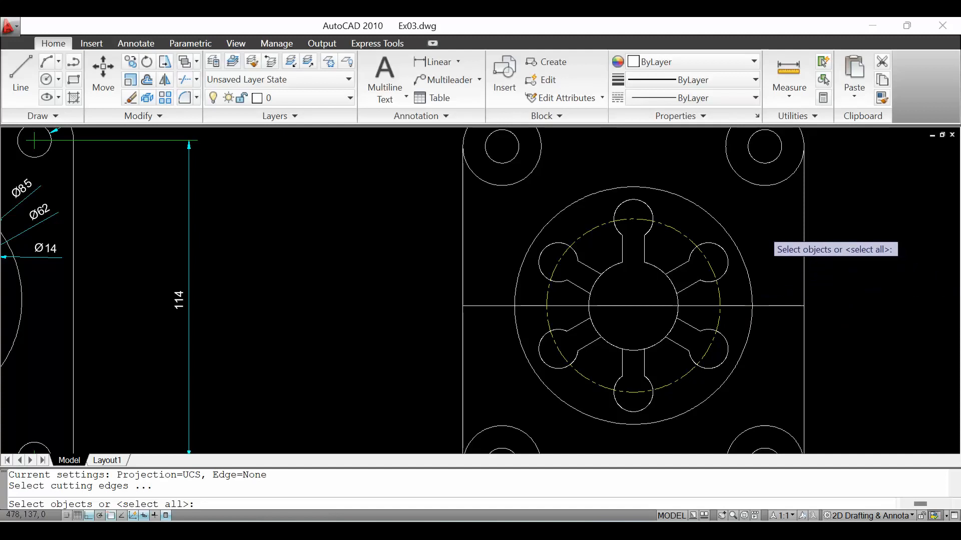
key("Return")
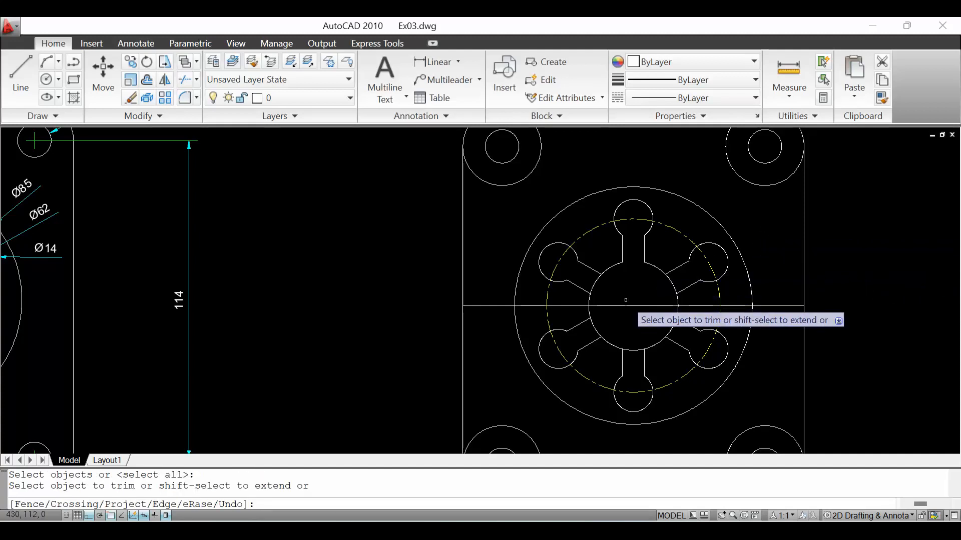
scroll(610, 297, "up", 4)
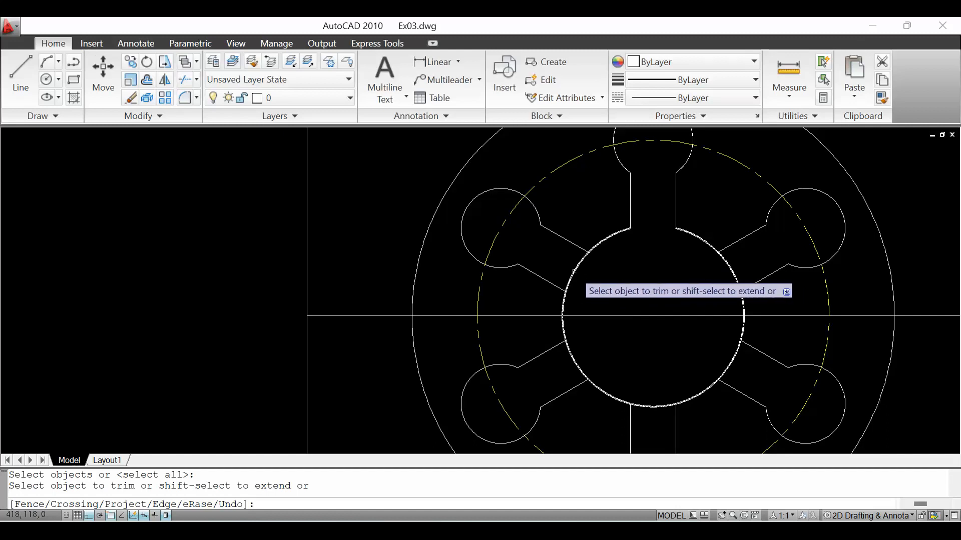
left_click(574, 272)
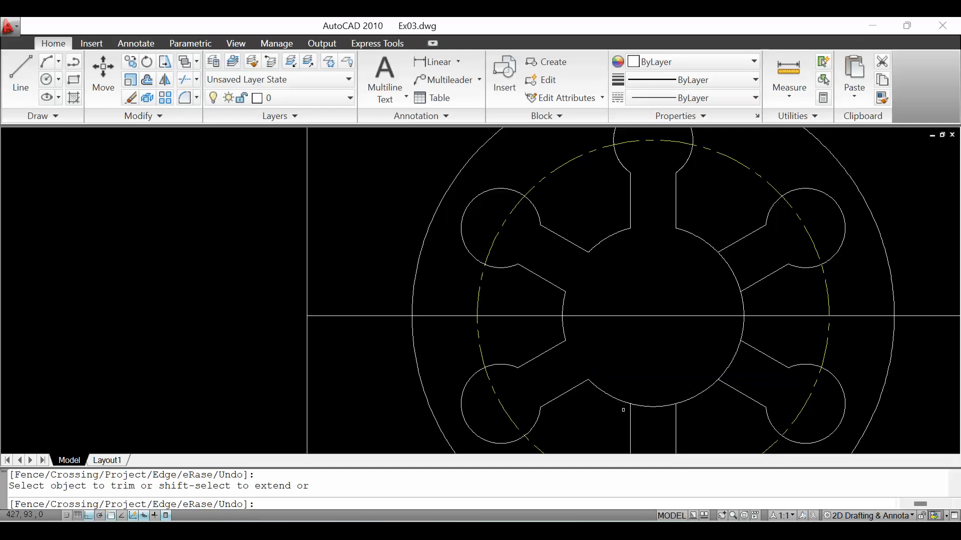
left_click(651, 407)
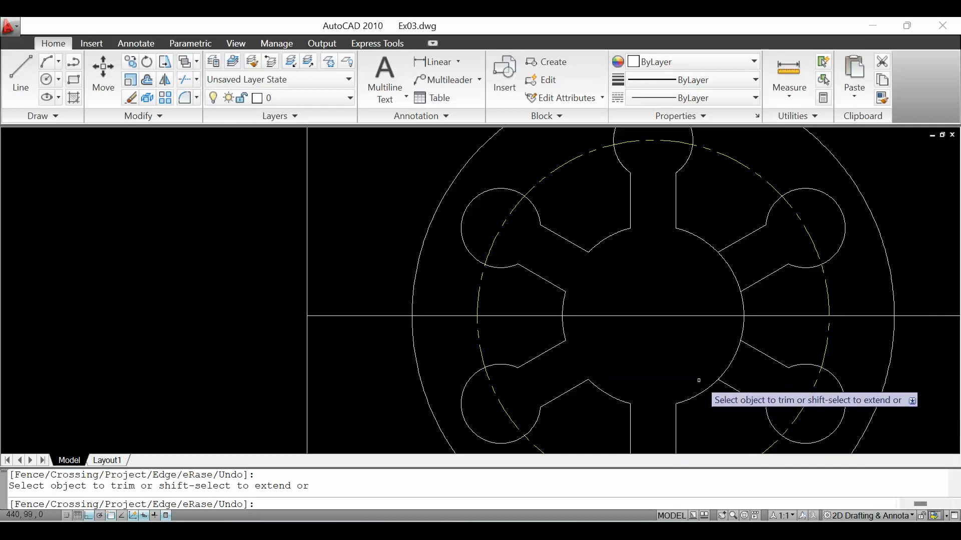
left_click(727, 365)
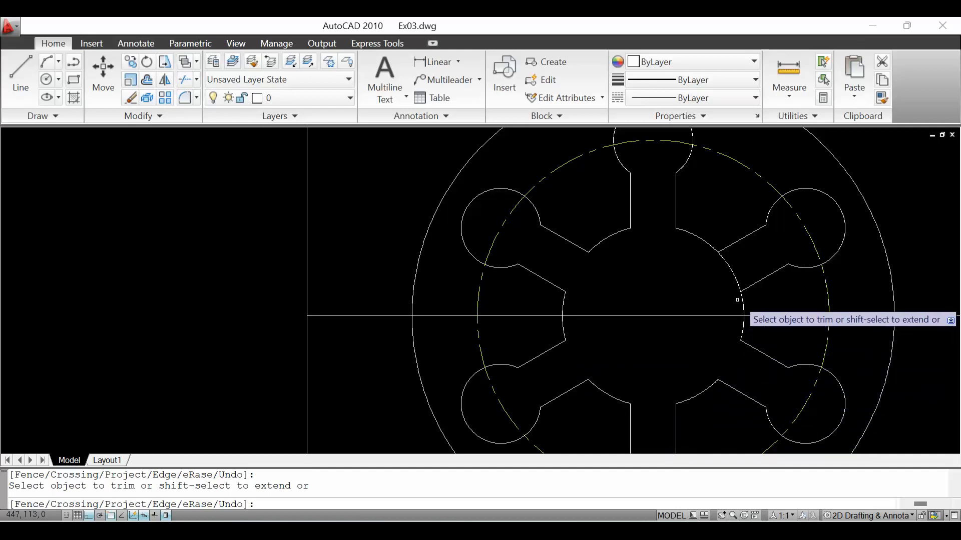
left_click(731, 276)
key("Escape")
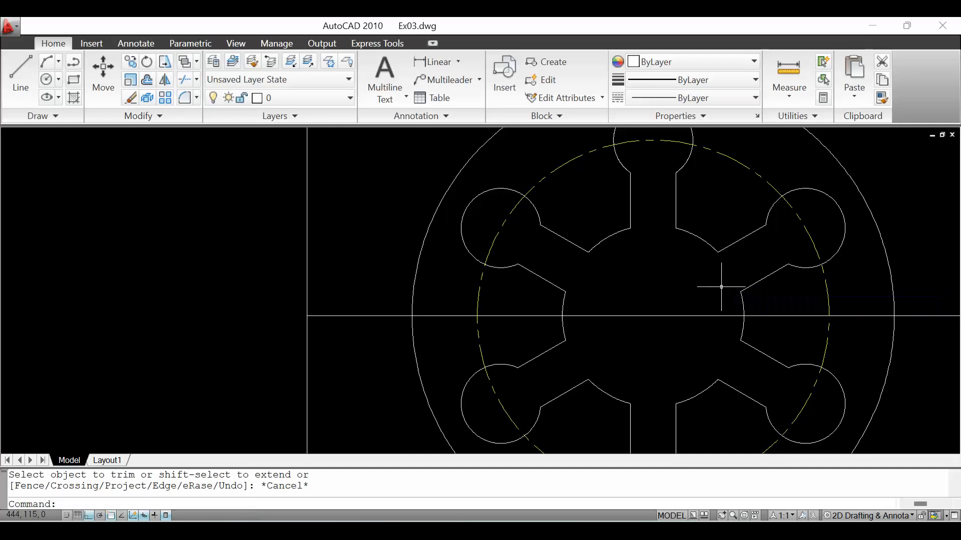
key("Escape")
Erase the horizontal construction line running through the centre of the new plate.
scroll(729, 280, "down", 6)
scroll(727, 316, "up", 2)
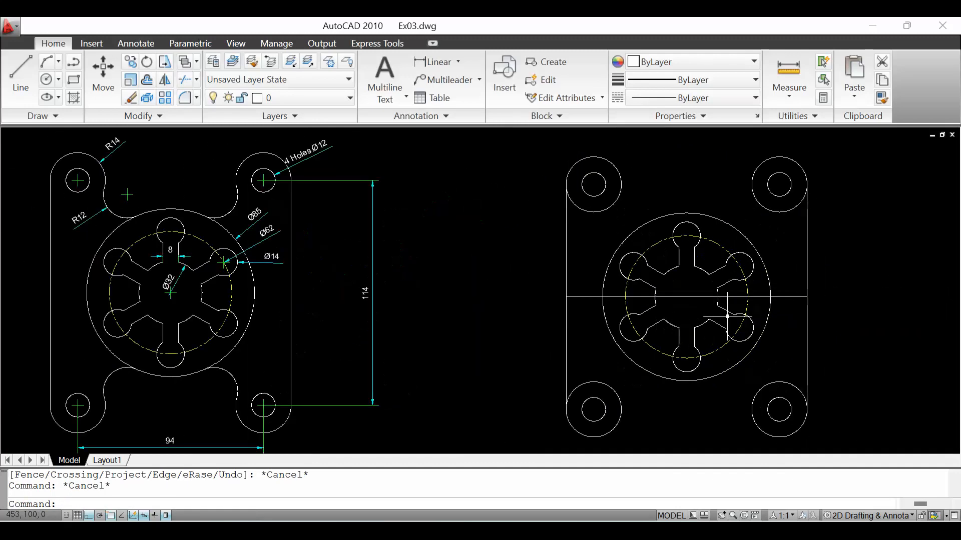
left_click(793, 299)
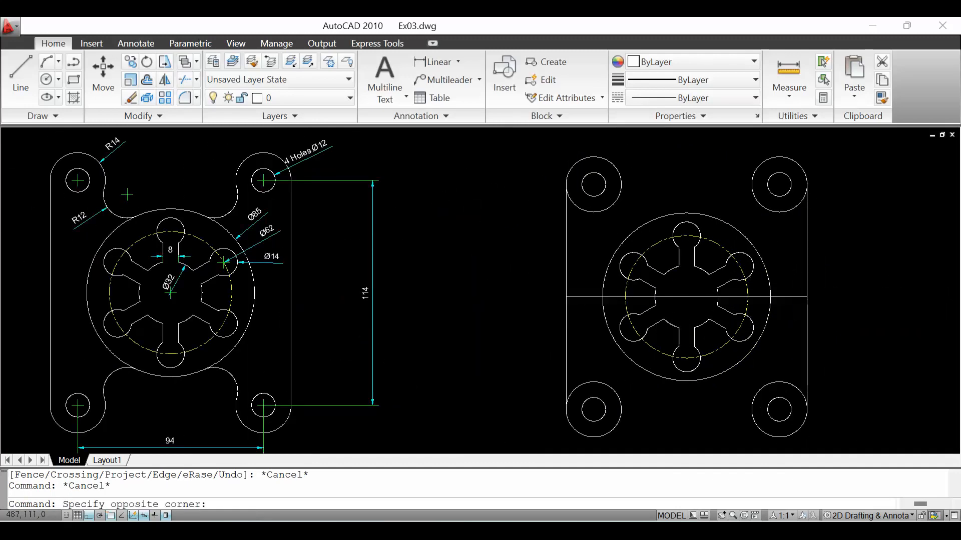
left_click(789, 302)
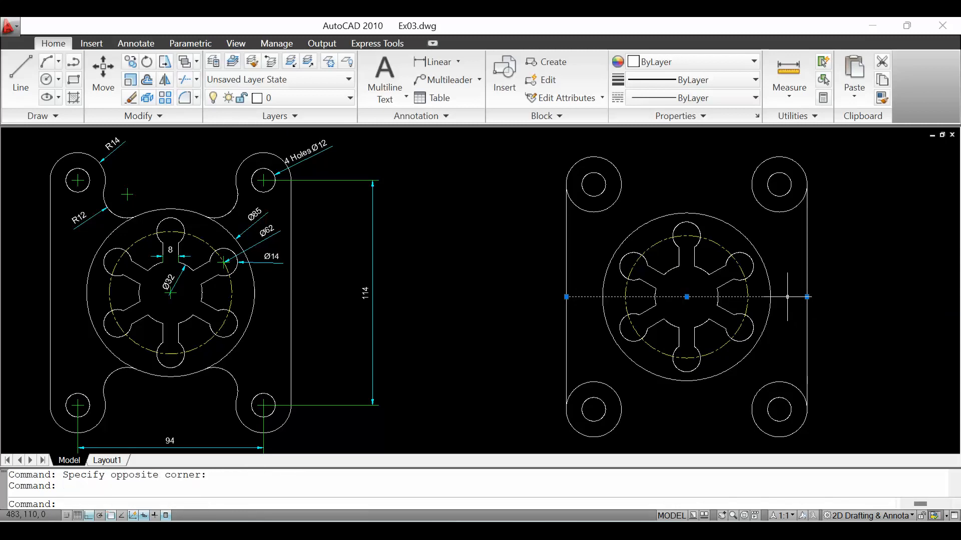
key("Delete")
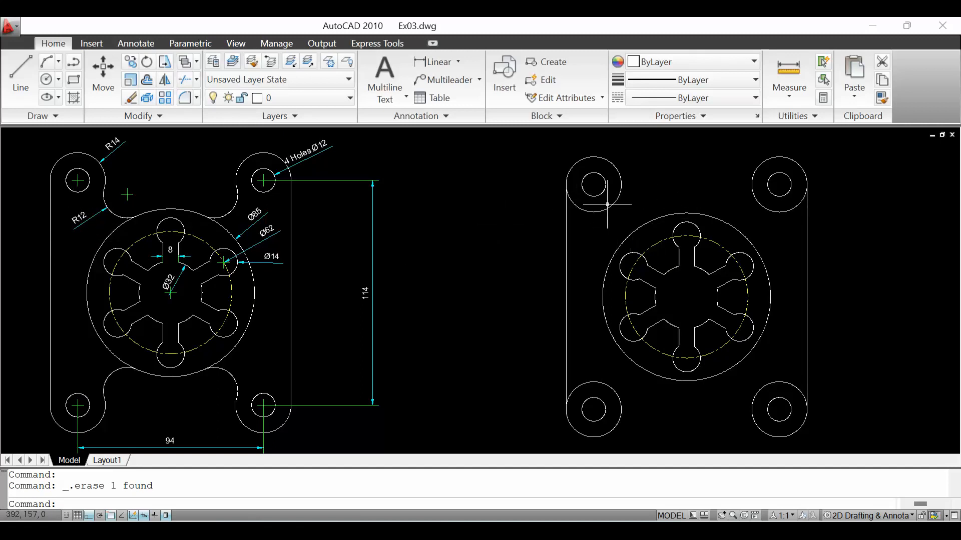
Draw a radius 12 circle tangent to the upper-left lug's outer circle and the diameter 85 circle, using Tan, Tan, Radius.
left_click(59, 79)
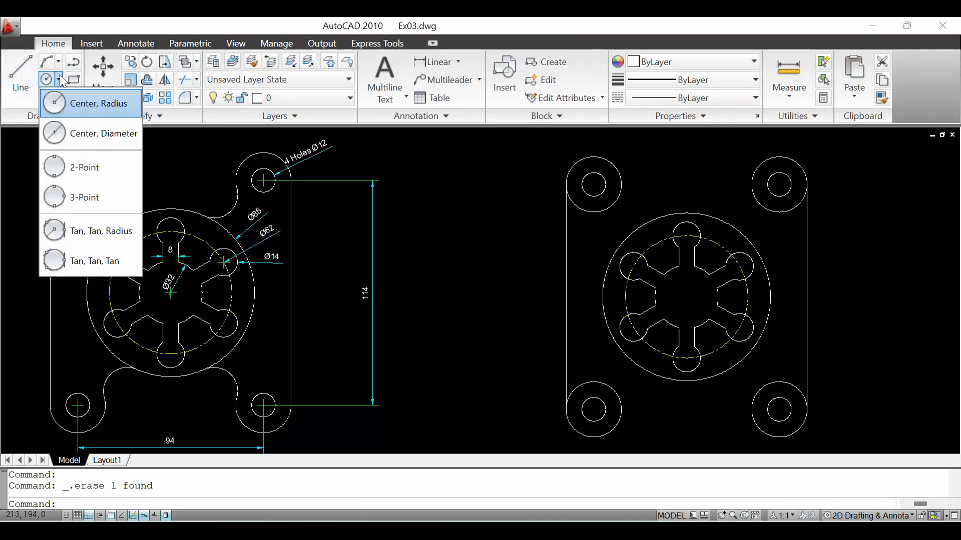
left_click(88, 222)
scroll(588, 194, "up", 2)
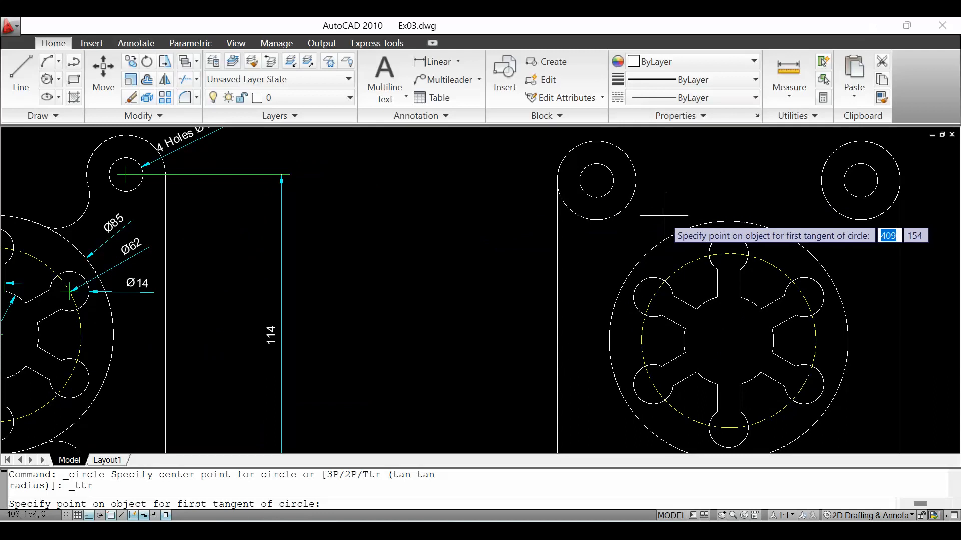
left_click(635, 189)
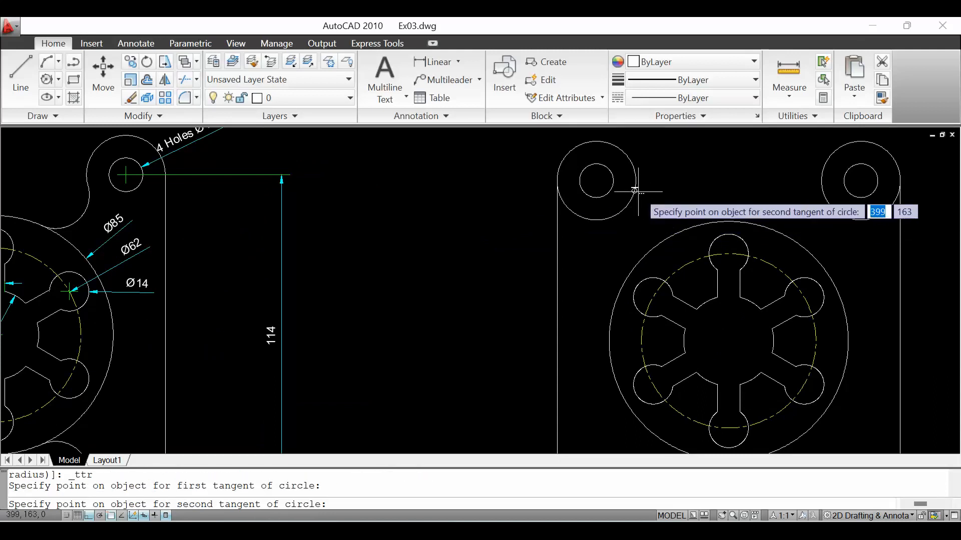
left_click(686, 226)
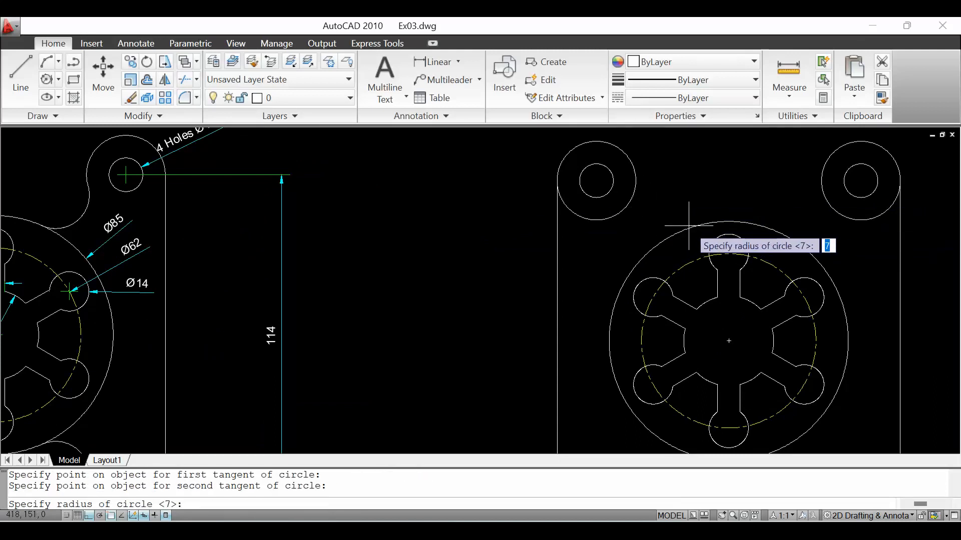
type("12")
key("Return")
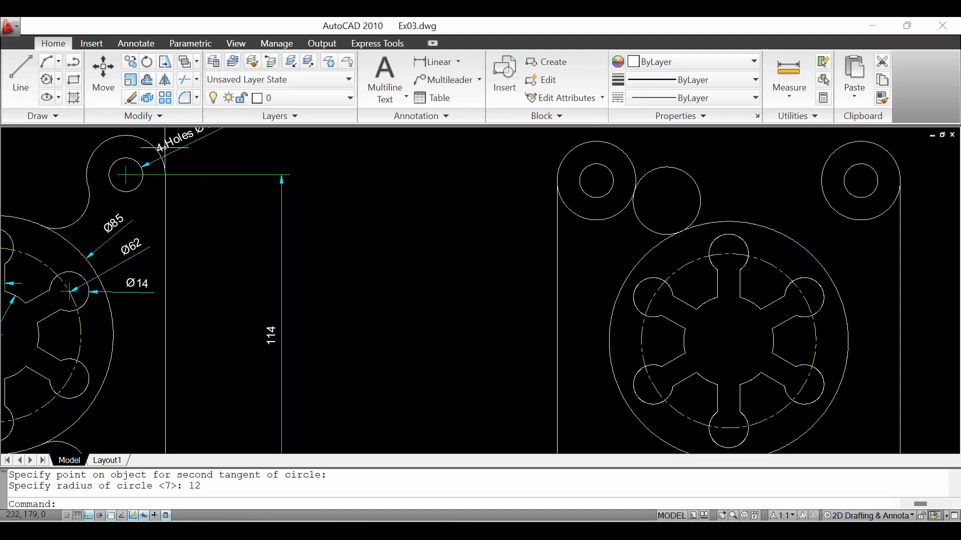
Draw a radius 12 circle tangent to the upper-right lug's outer circle and the diameter 85 circle.
left_click(58, 79)
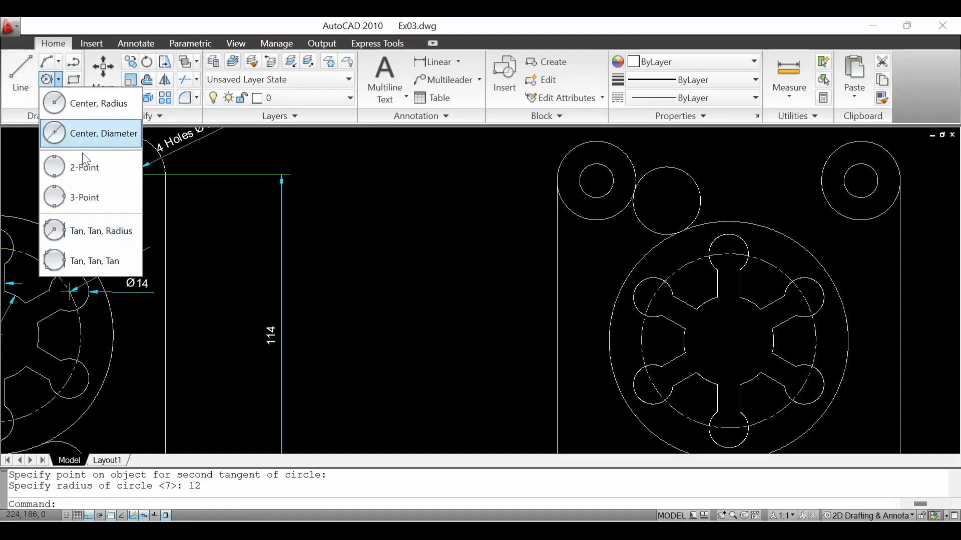
left_click(122, 236)
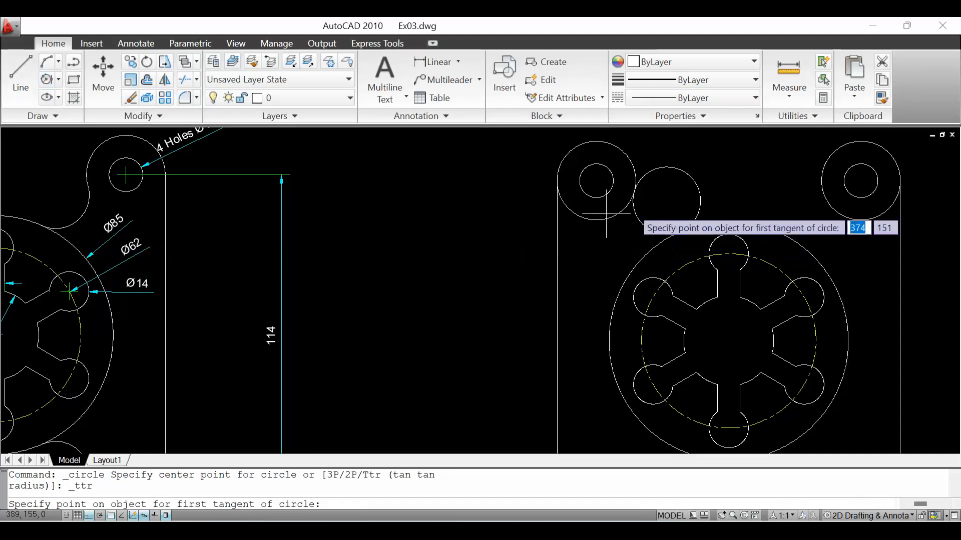
left_click(821, 180)
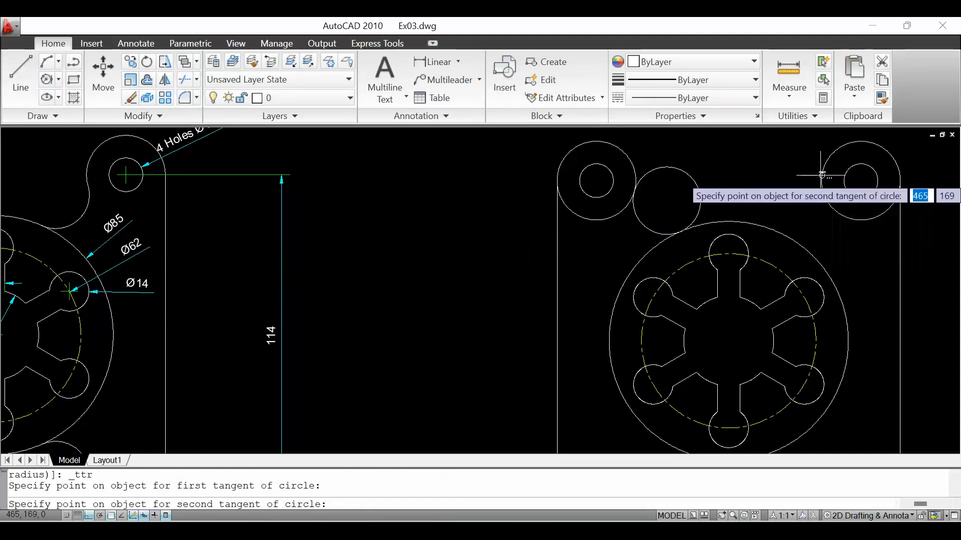
left_click(776, 231)
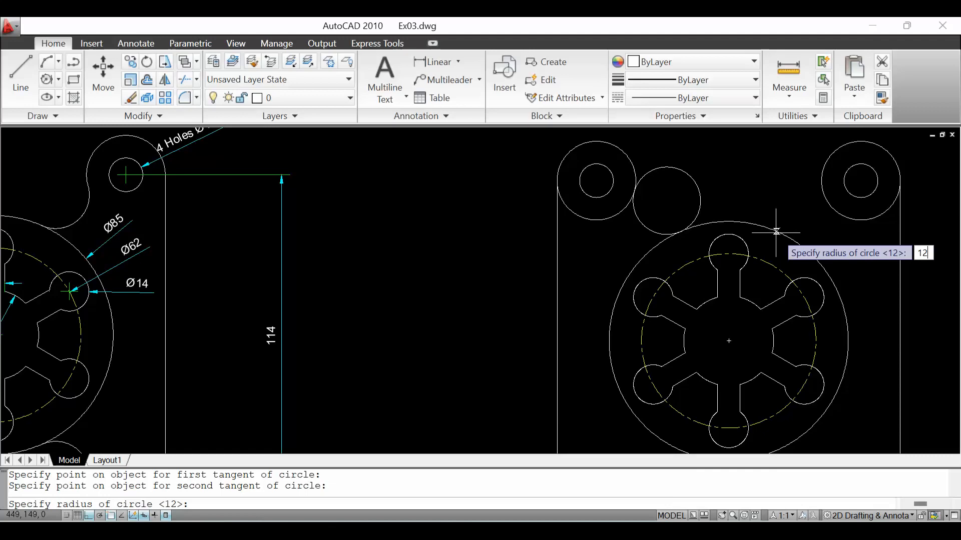
type("12")
key("Return")
Draw a radius 12 circle tangent to the diameter 85 circle and the lower-left lug's outer circle.
scroll(776, 233, "down", 4)
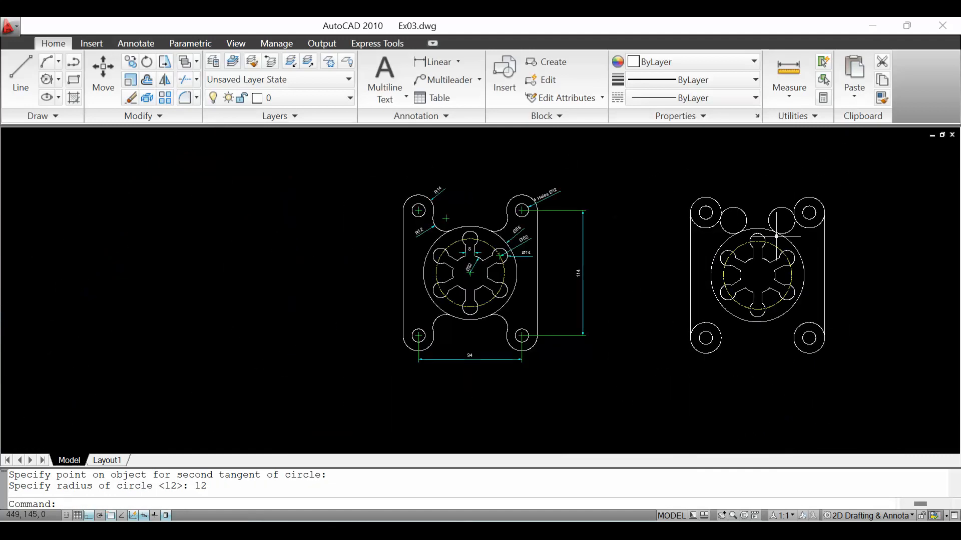
scroll(722, 370, "up", 3)
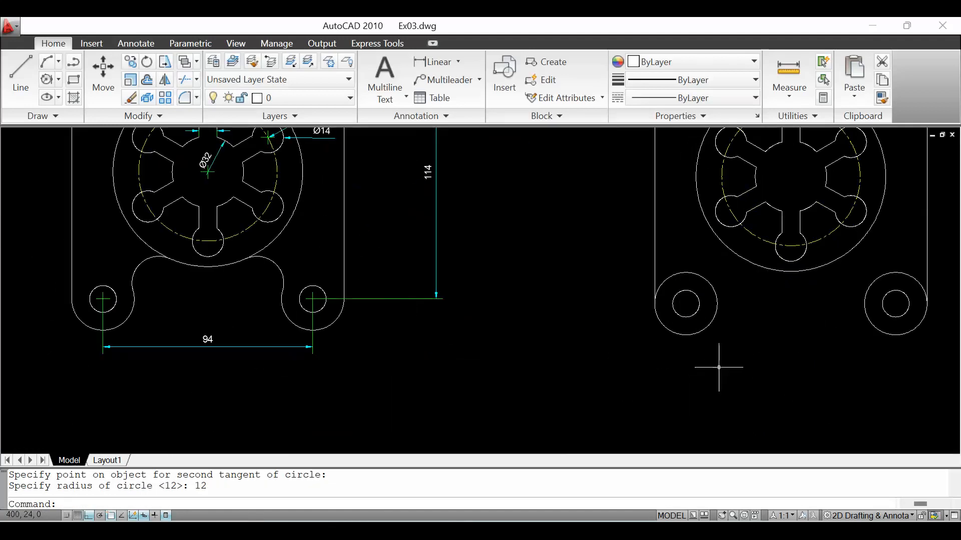
left_click(58, 79)
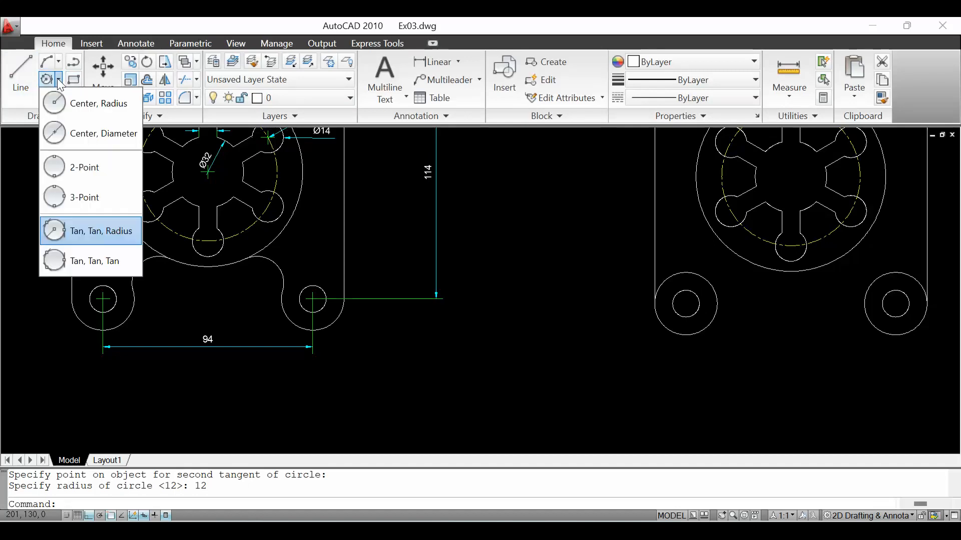
left_click(77, 231)
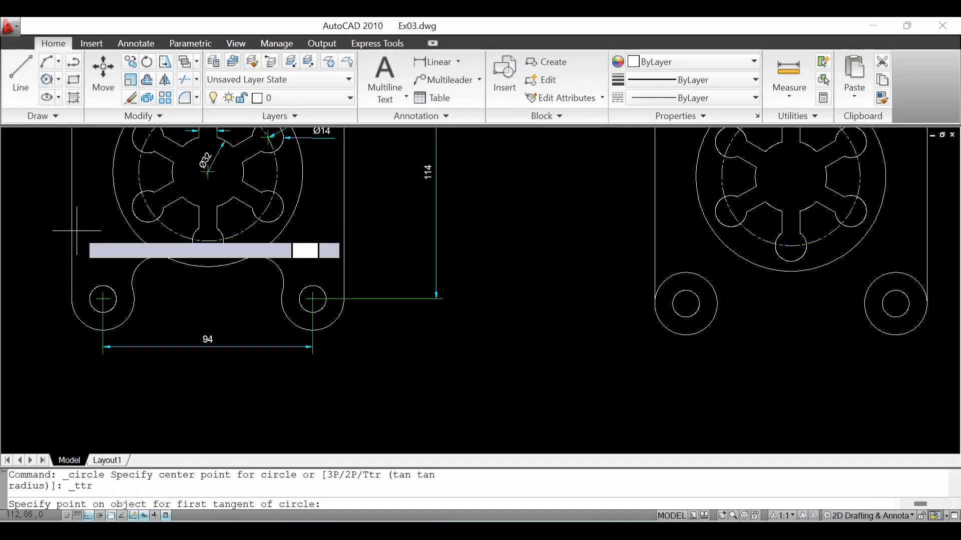
left_click(758, 265)
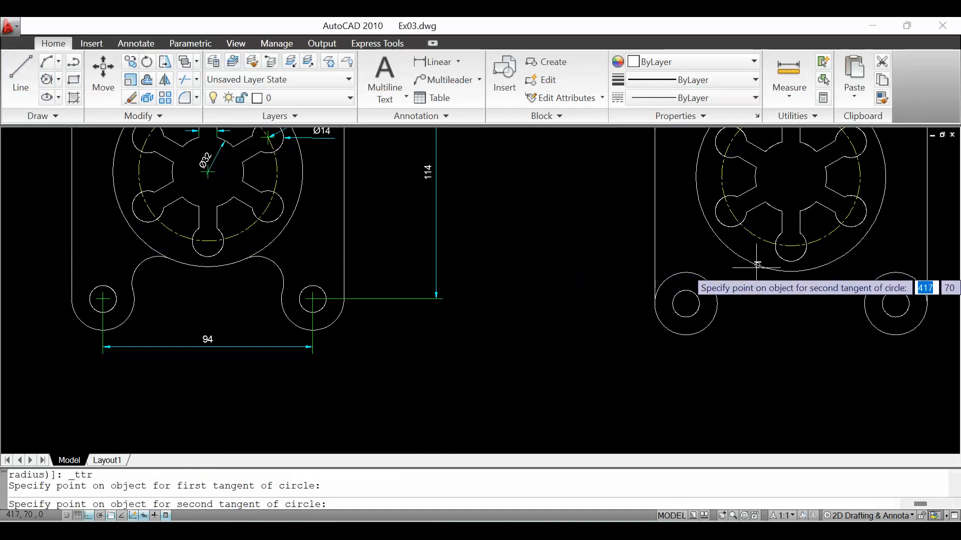
left_click(716, 298)
type("1")
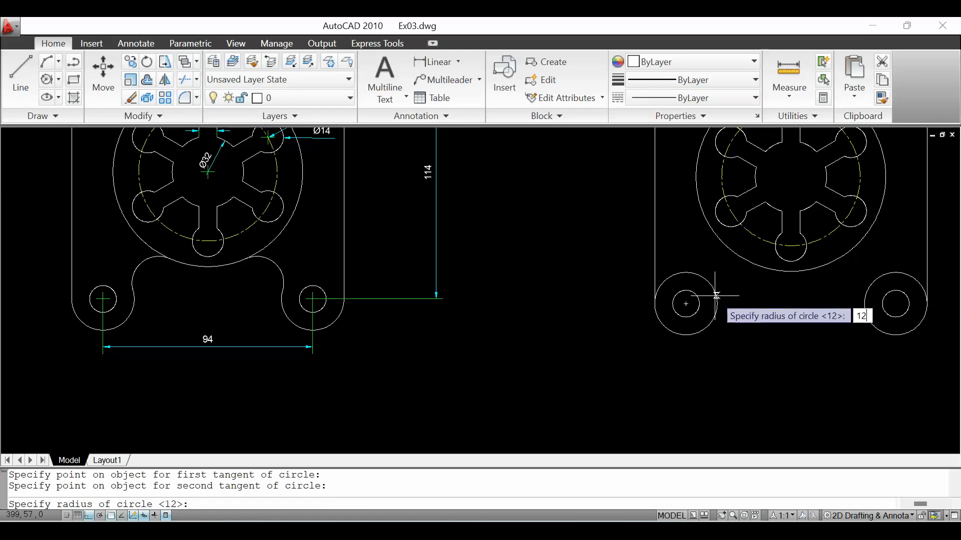
type("2")
key("Return")
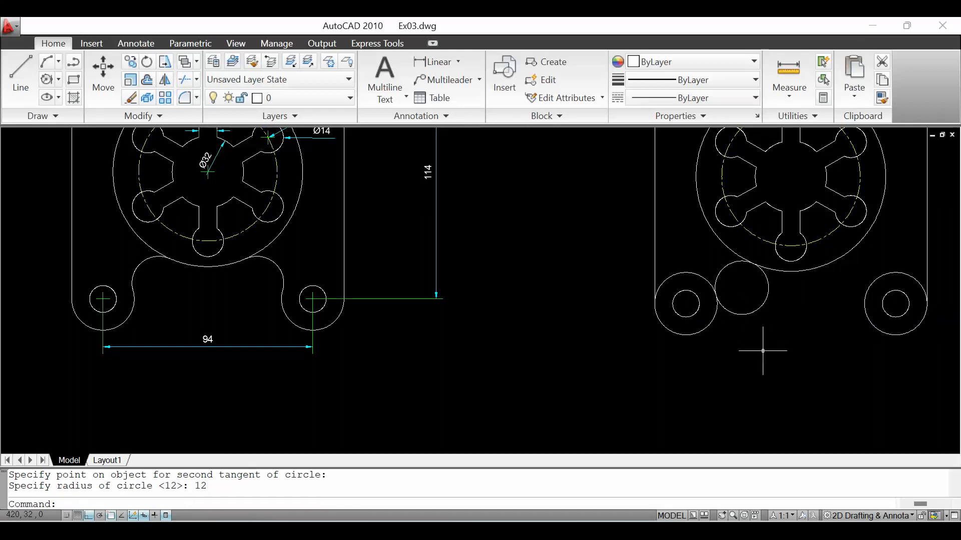
Draw a radius 12 circle tangent to the diameter 85 circle and the lower-right lug's outer circle, using Tan, Tan, Radius.
key("Return")
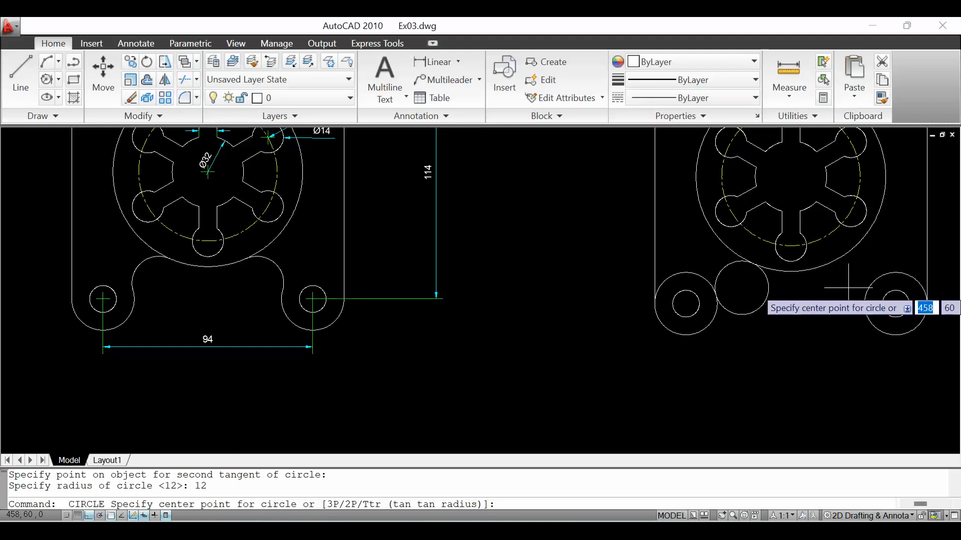
key("Escape")
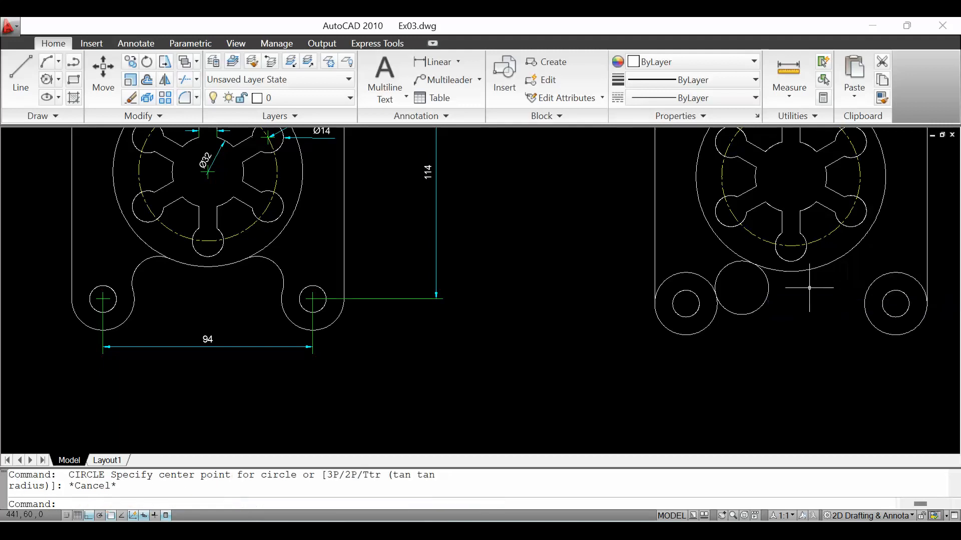
left_click(59, 80)
left_click(112, 234)
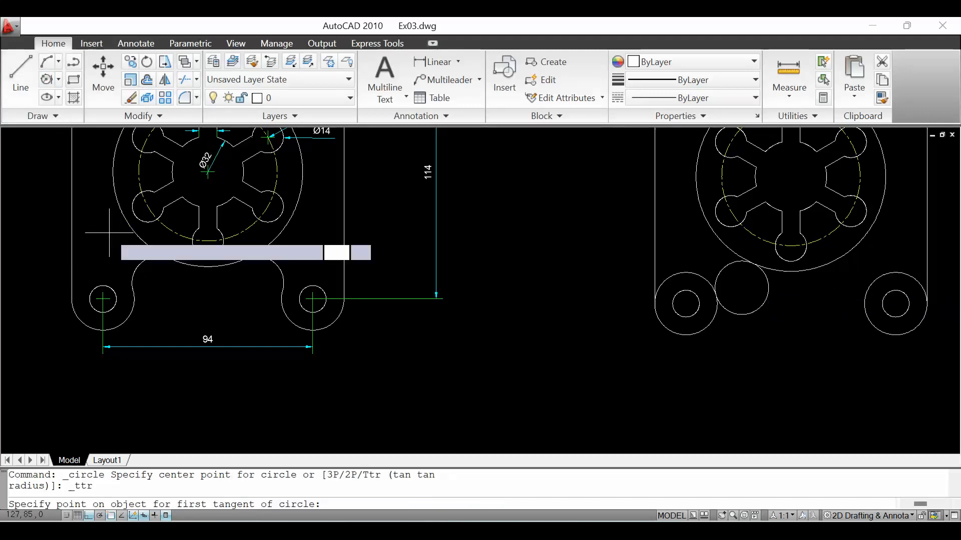
left_click(831, 261)
left_click(866, 286)
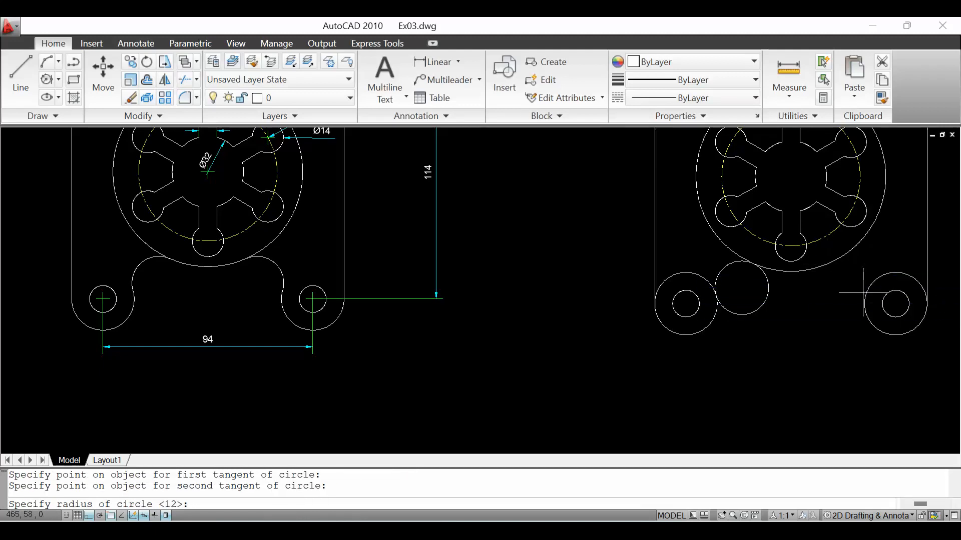
key("Return")
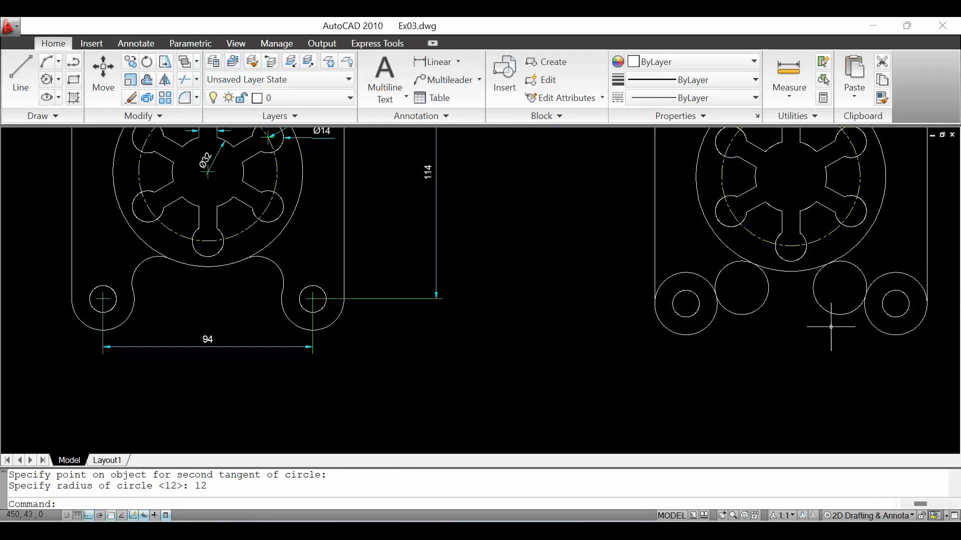
Trim the two upper radius 12 circles down to the concave blend arcs between the upper lugs and the diameter 85 circle.
scroll(826, 326, "down", 5)
scroll(766, 247, "up", 3)
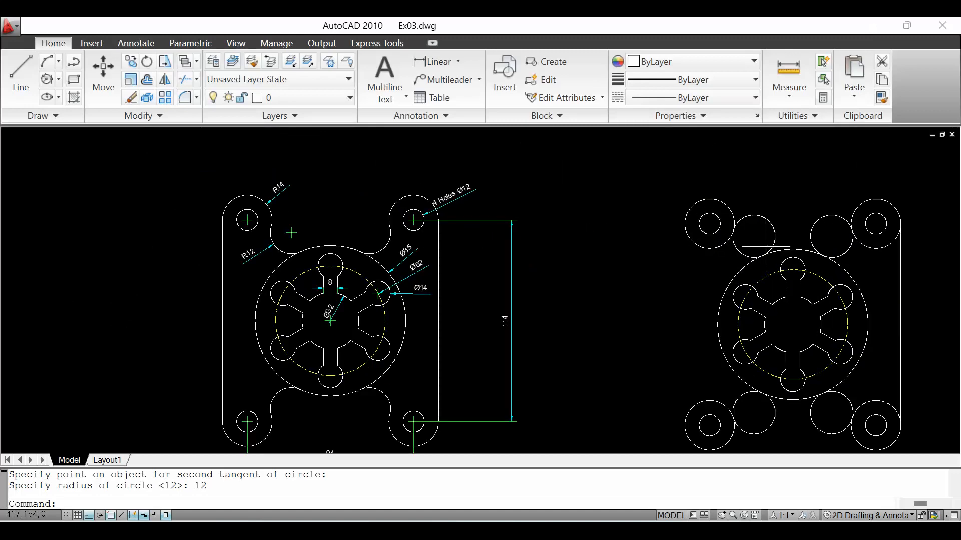
scroll(737, 234, "up", 2)
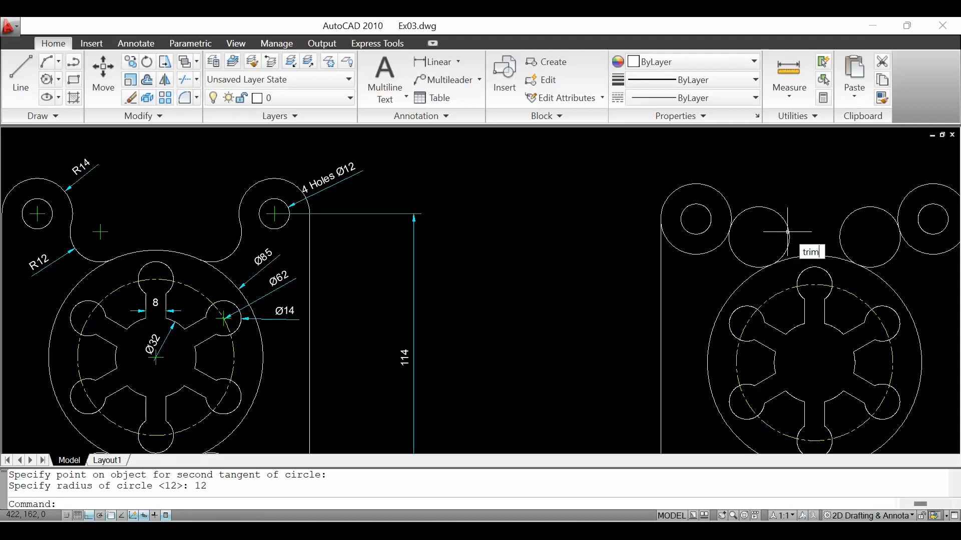
key("Return")
key("Return")
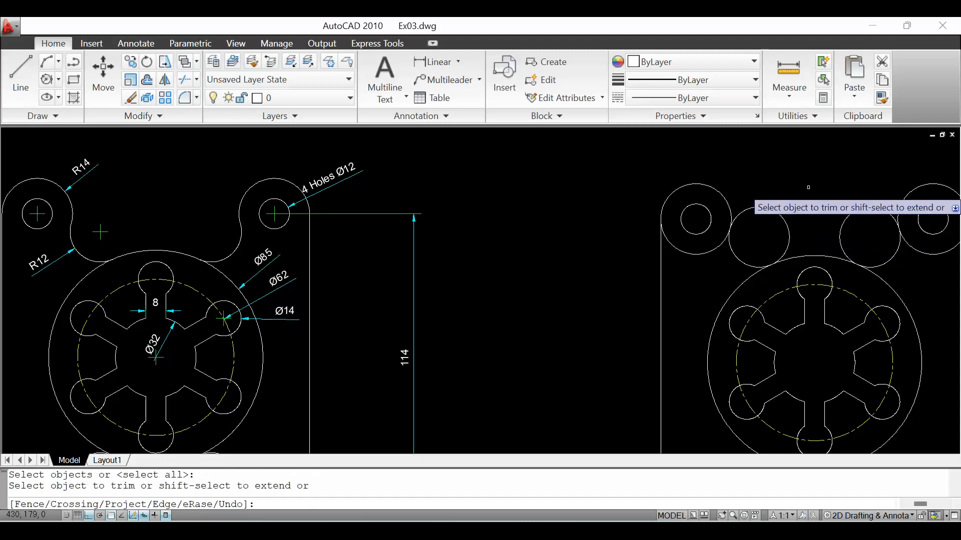
left_click(780, 215)
left_click(844, 223)
Trim the two lower radius 12 circles down to the concave blend arcs between the lower lugs and the diameter 85 circle.
scroll(753, 212, "down", 4)
scroll(751, 317, "up", 2)
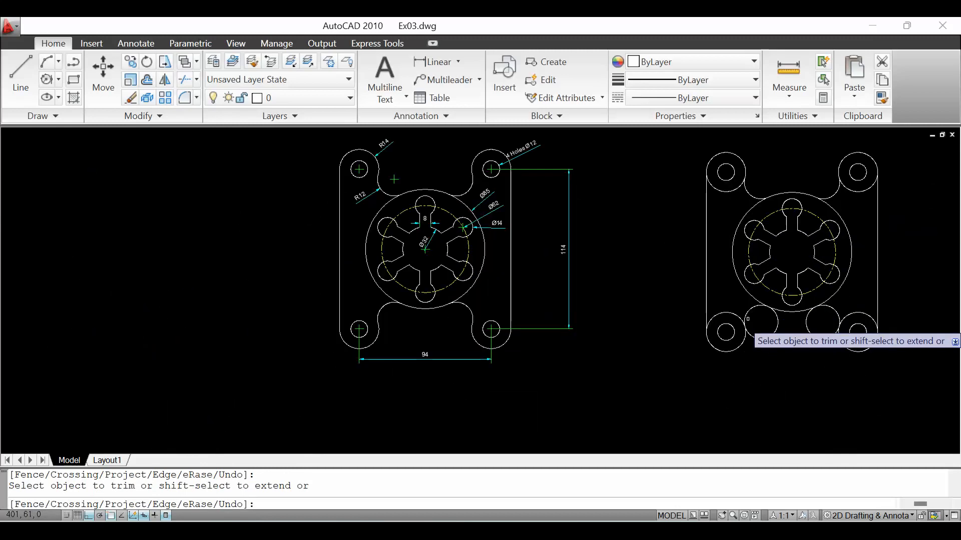
left_click(773, 335)
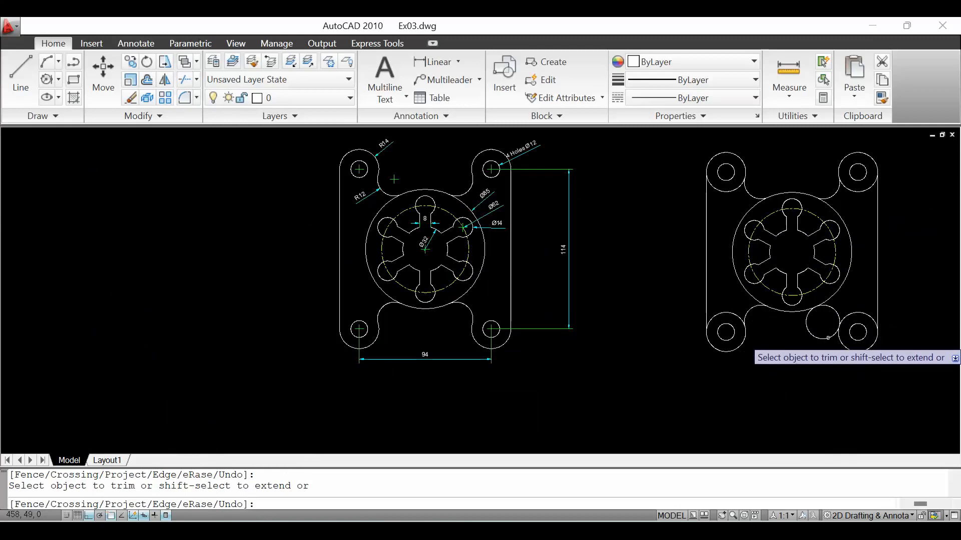
left_click(808, 334)
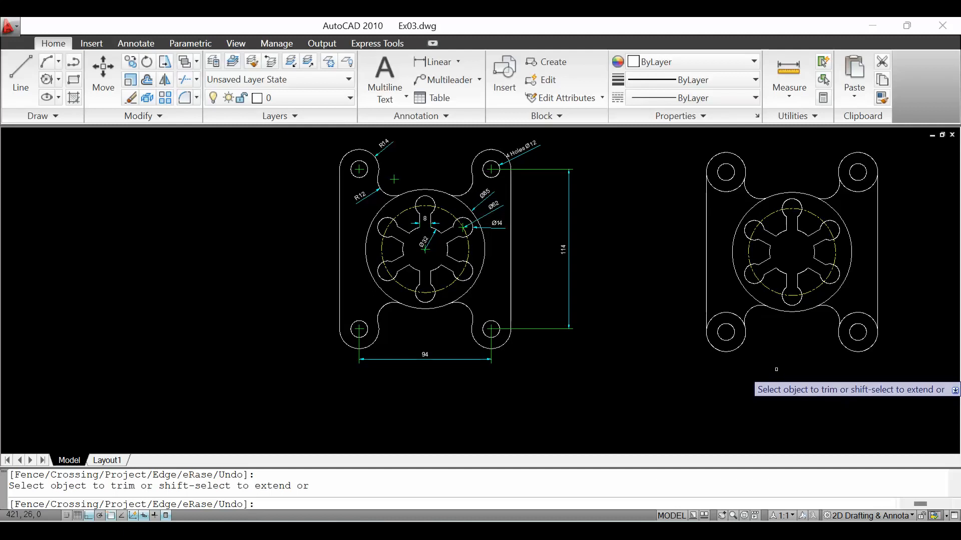
key("Escape")
key("Escape")
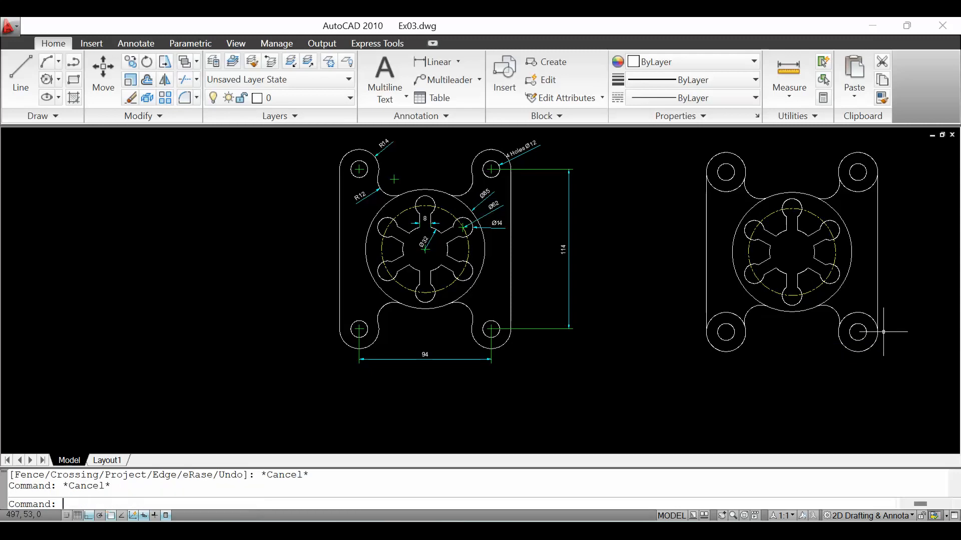
type("z")
key("Return")
type("a")
key("Return")
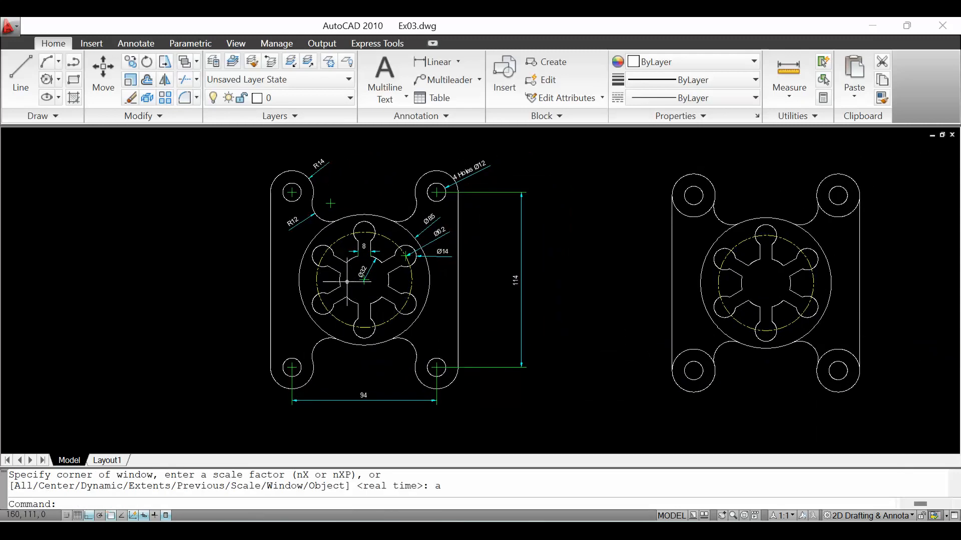
type("dimcen")
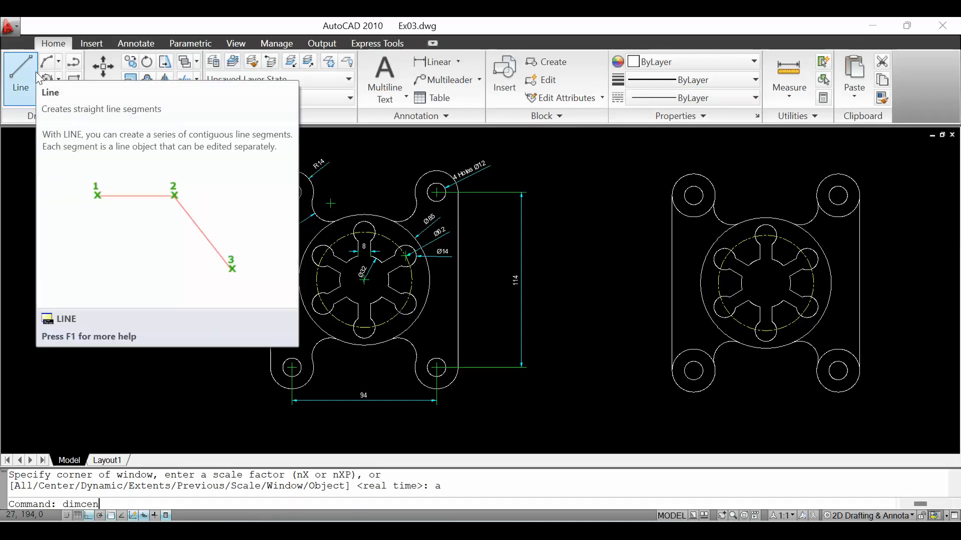
key("Escape")
left_click(173, 496)
key("Escape")
key("Escape")
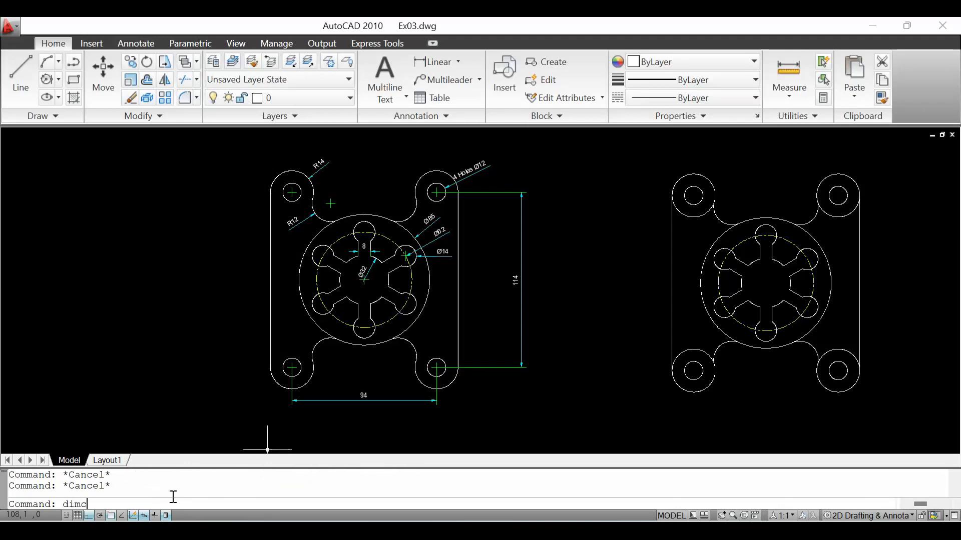
Add center marks to the new plate's central opening and its four corner holes with DIMCENTER.
key("Return")
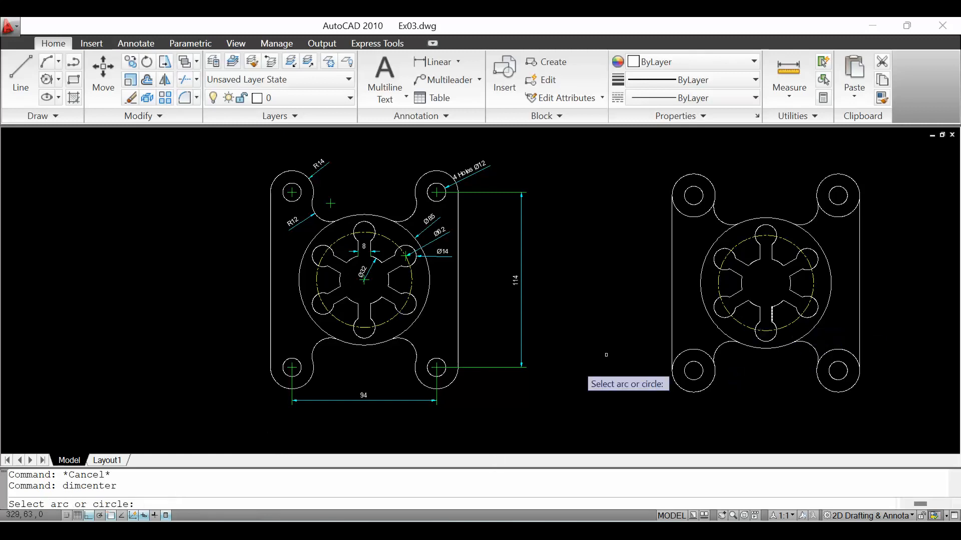
left_click(790, 282)
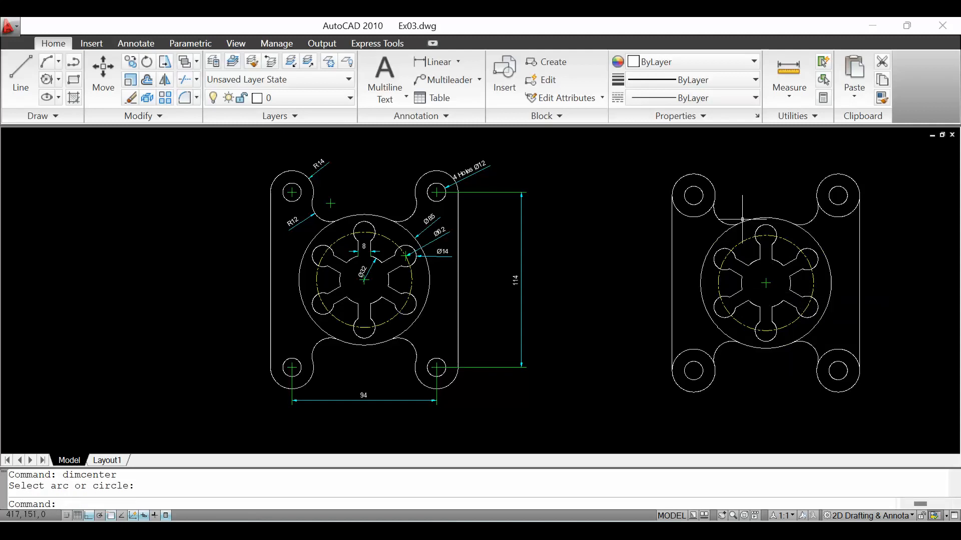
key("Return")
left_click(698, 189)
key("Return")
left_click(838, 196)
key("Return")
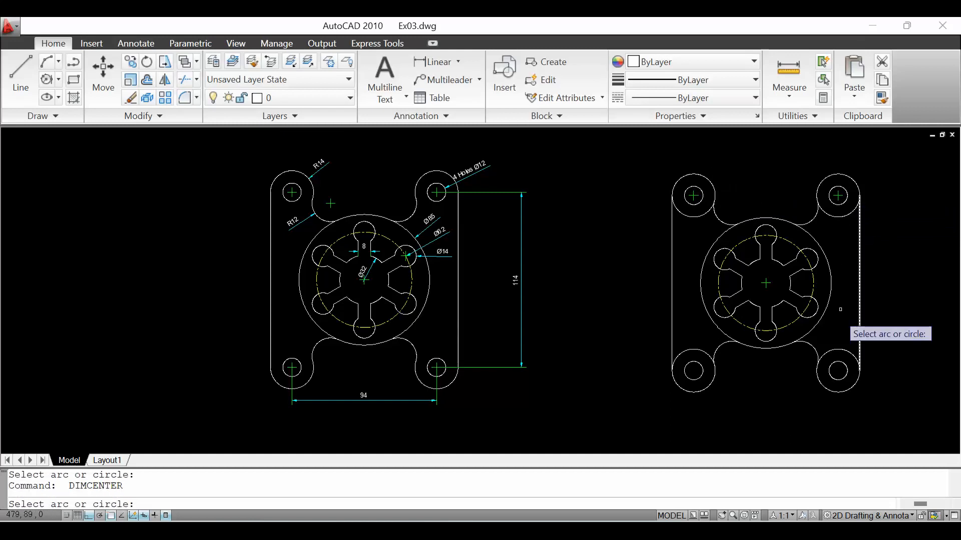
left_click(838, 371)
key("Return")
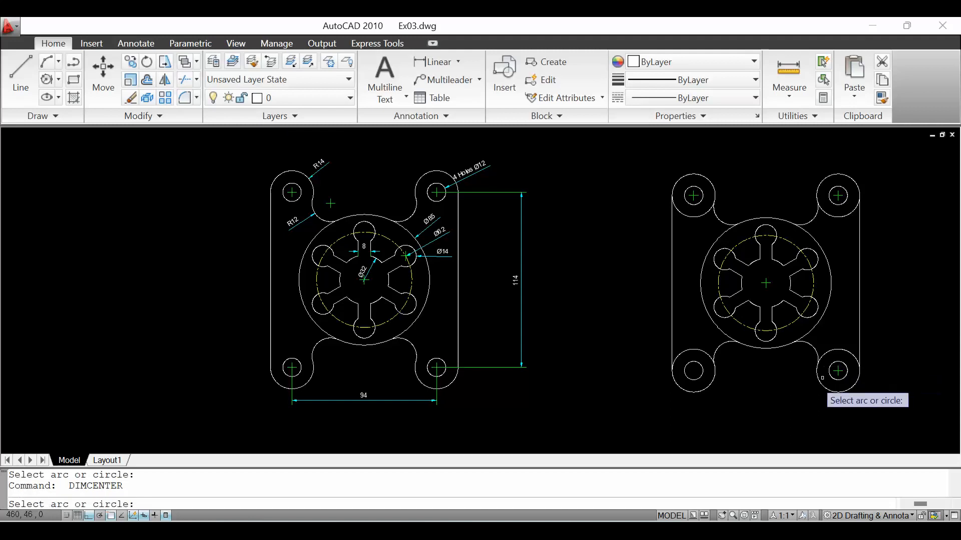
left_click(693, 362)
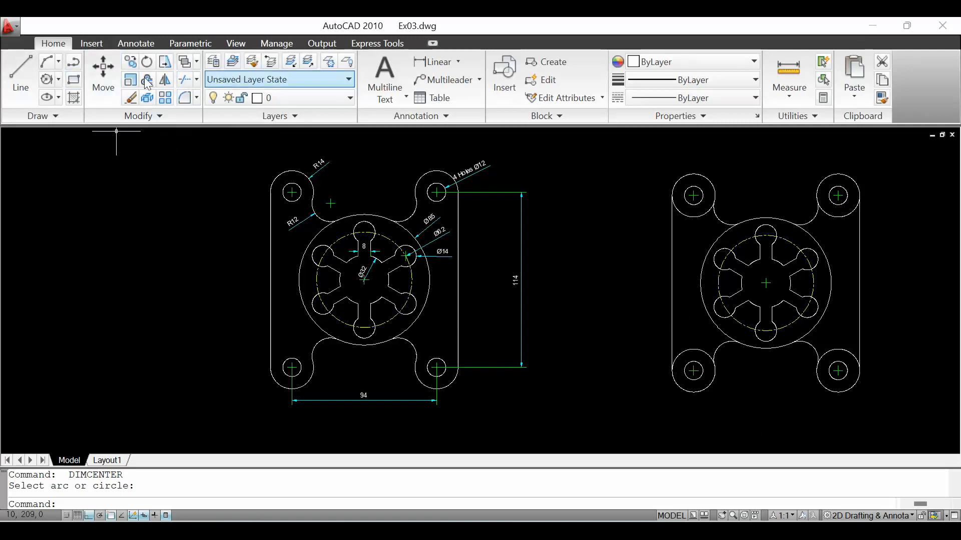
Add an aligned dimension between the centres of the new plate's two lower holes, placed below the plate.
left_click(154, 44)
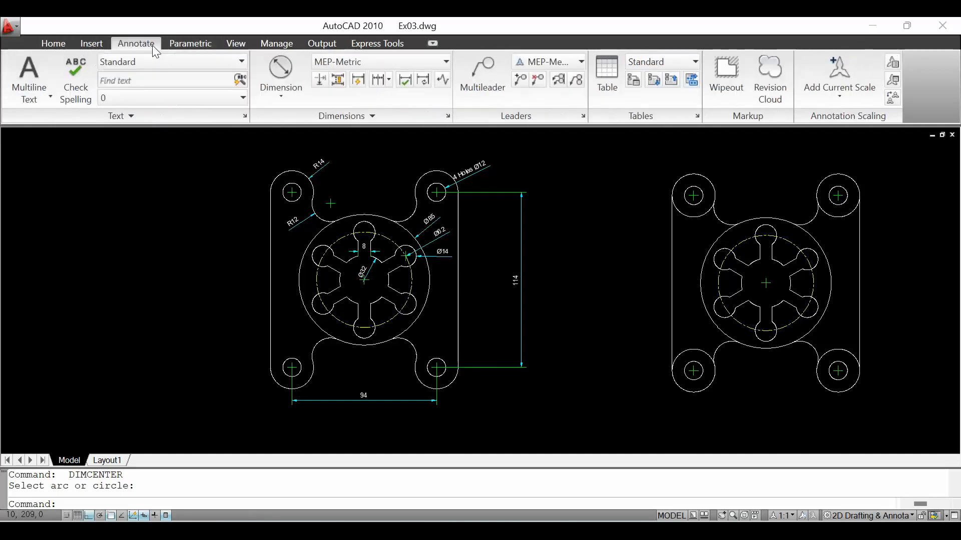
left_click(287, 98)
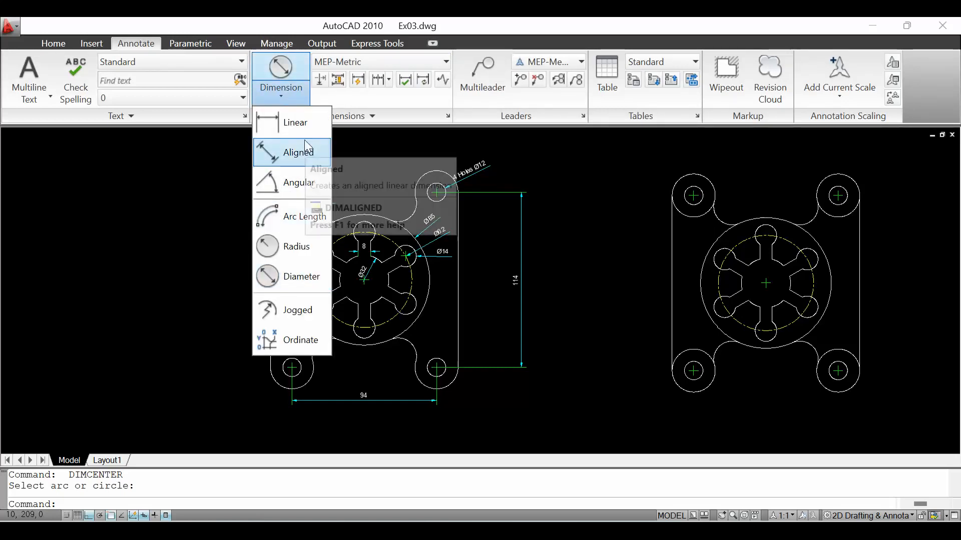
left_click(295, 157)
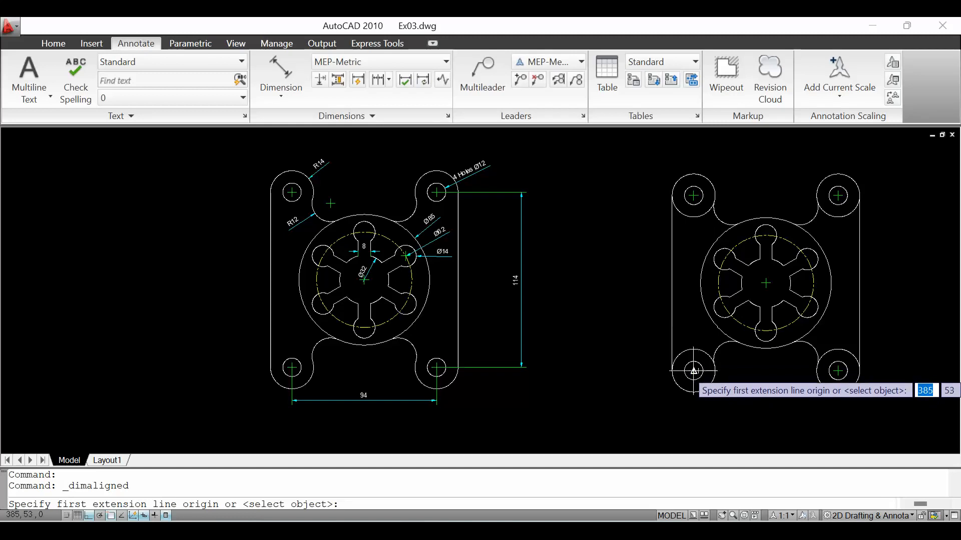
type("cen")
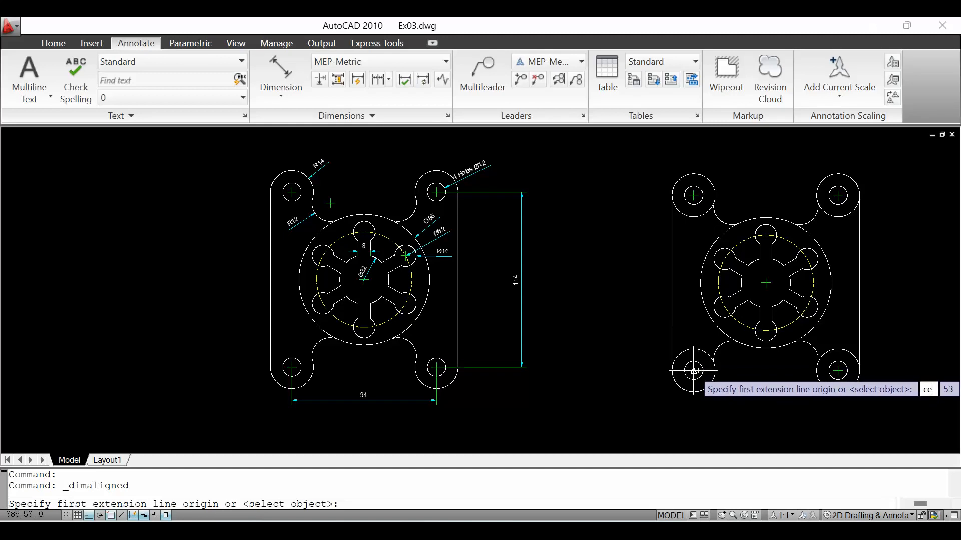
key("Return")
left_click(694, 371)
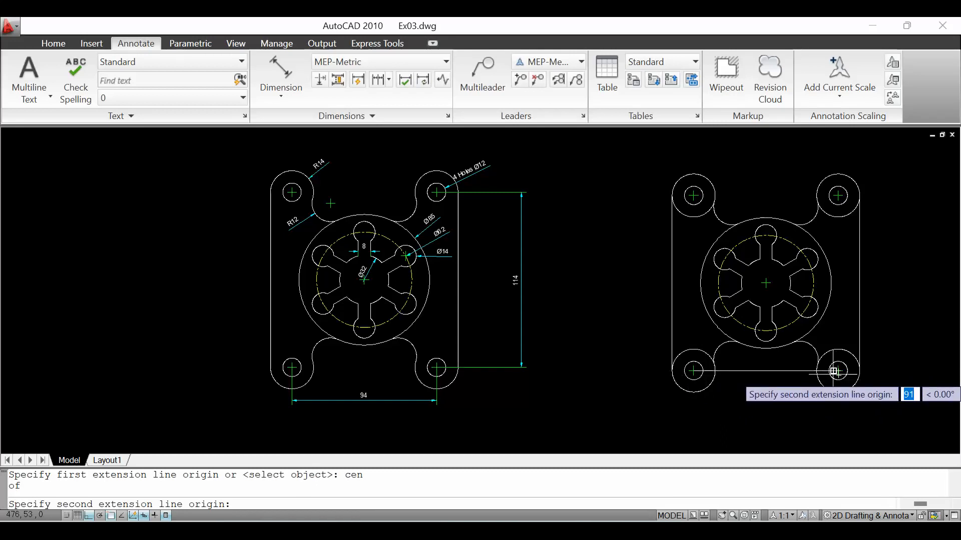
type("cen")
key("Return")
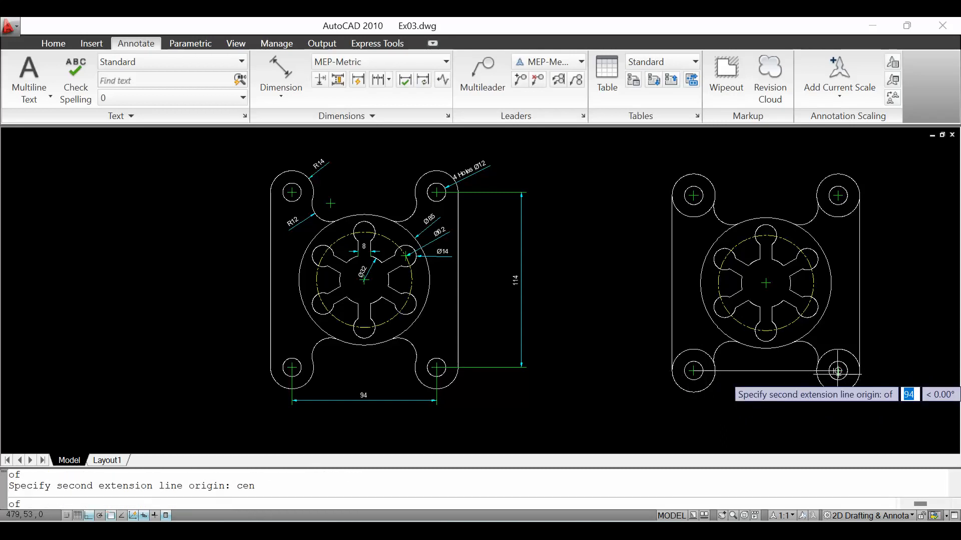
left_click(838, 371)
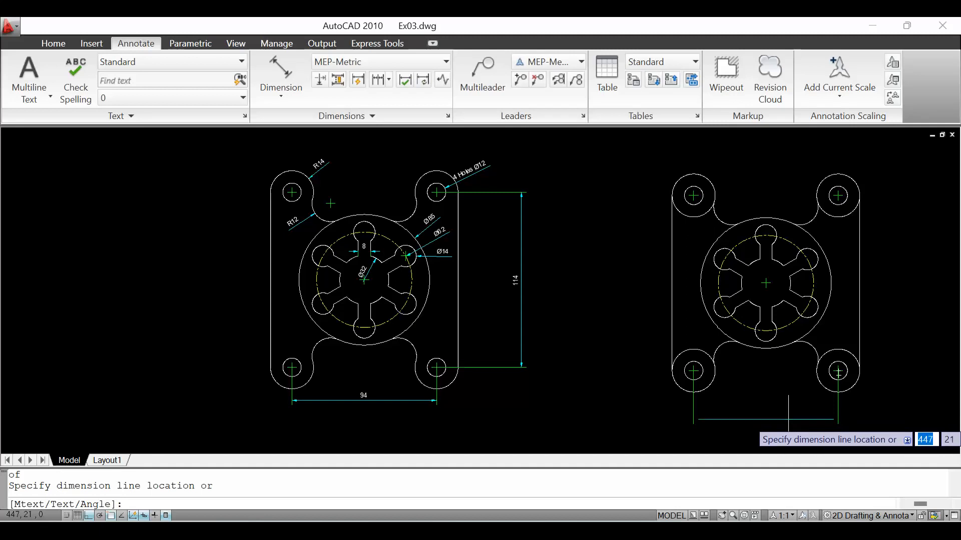
left_click(788, 414)
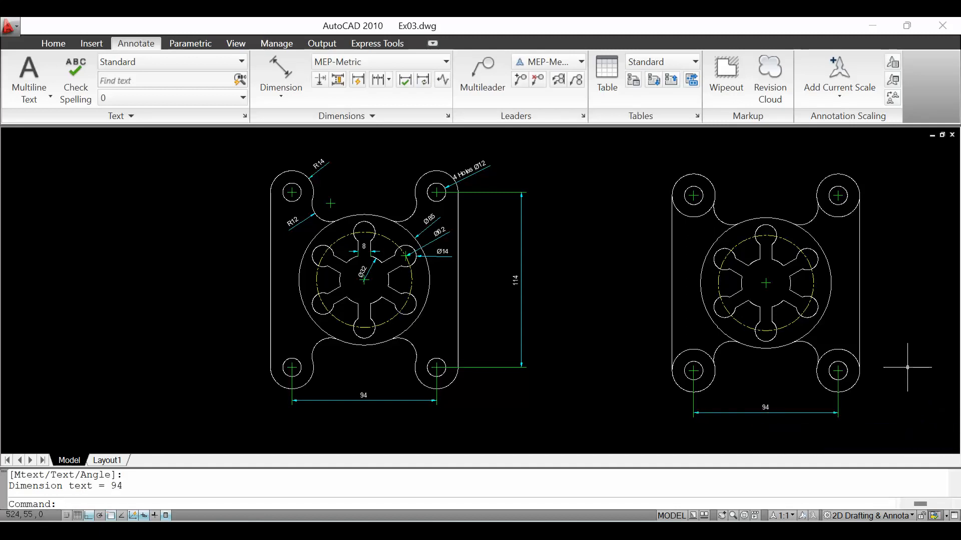
Add an aligned dimension between the centres of the upper-right and lower-right holes, placed to the right of the new plate.
key("Return")
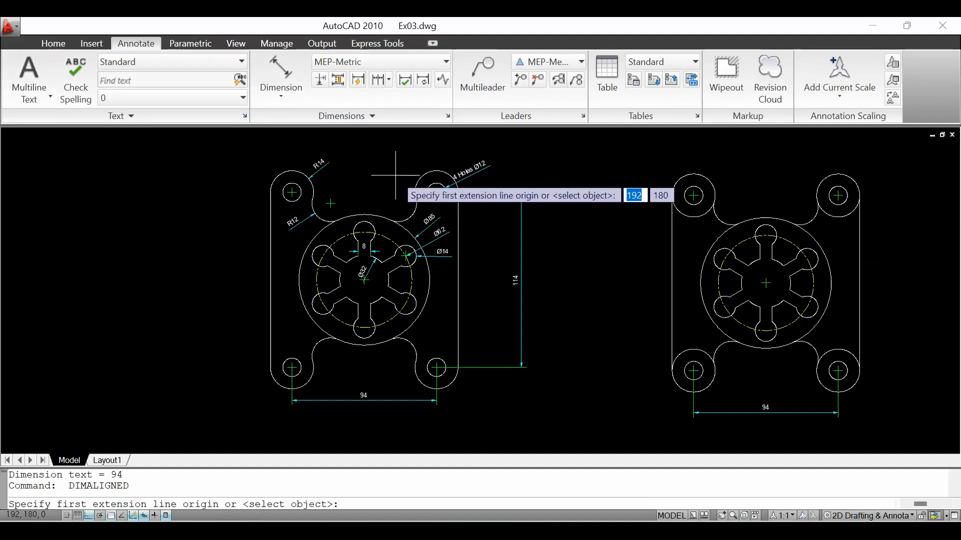
type("cen")
key("Return")
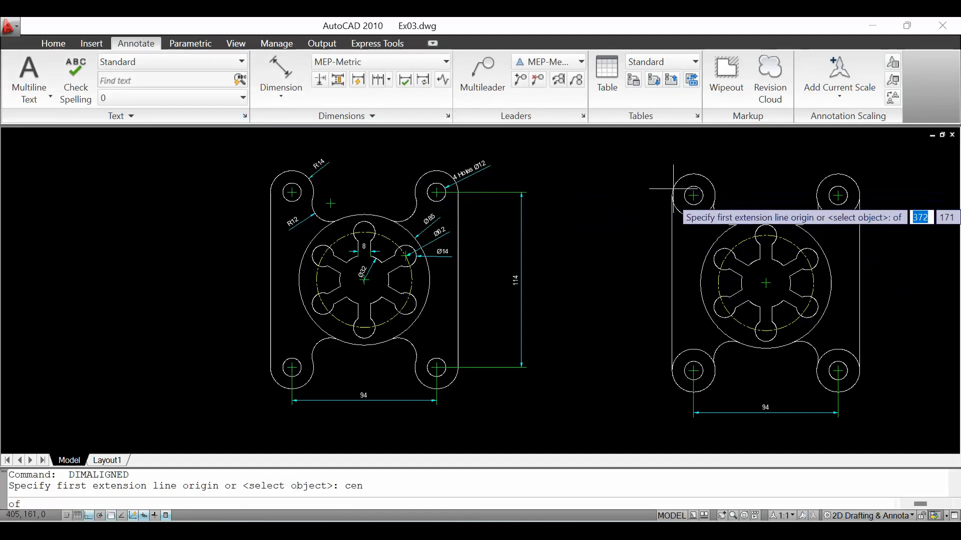
left_click(839, 195)
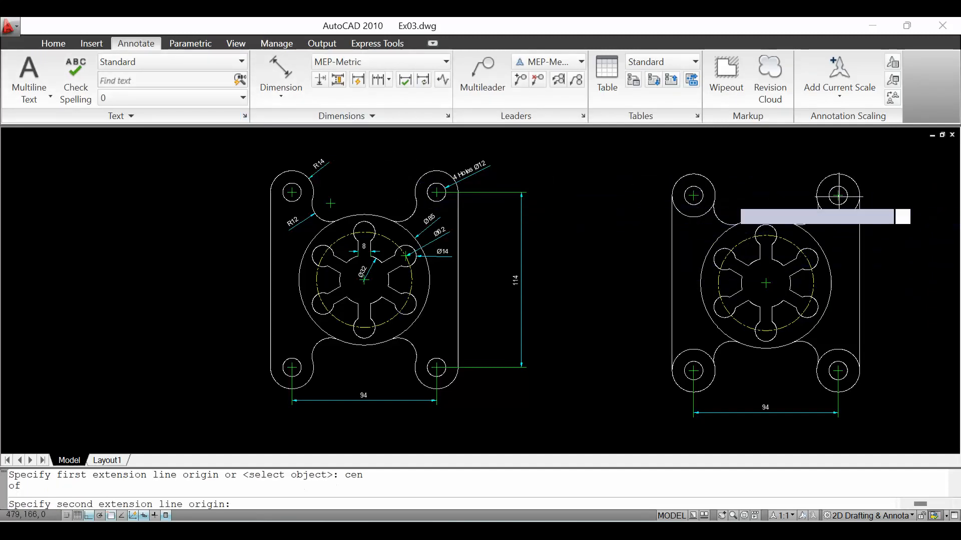
type("cen")
key("Return")
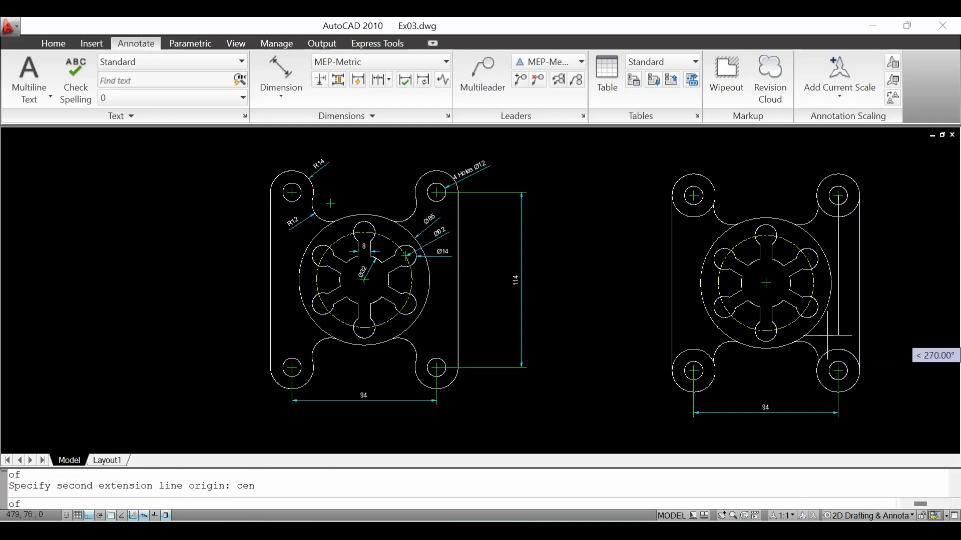
left_click(839, 371)
left_click(920, 356)
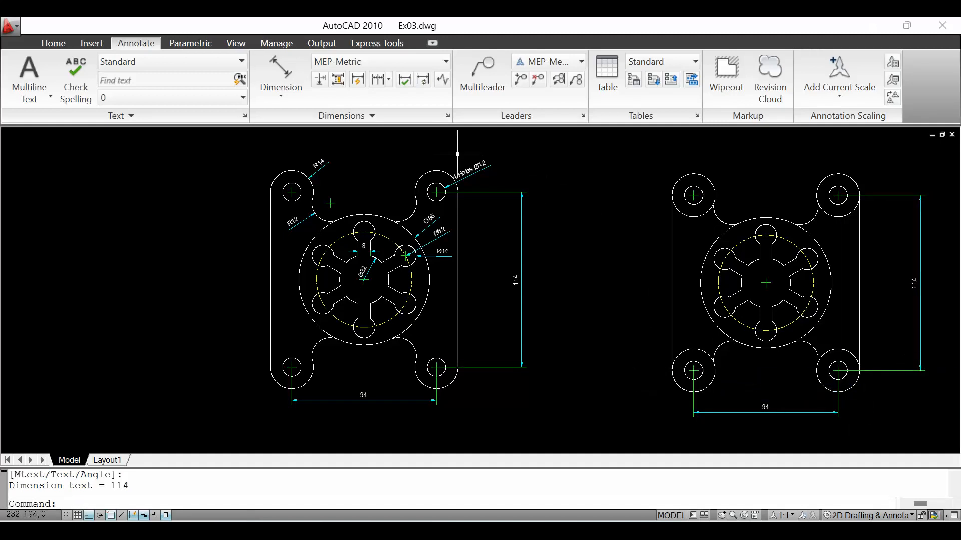
Add a radius dimension to the new plate's upper-left lug, placed outside the lug at its upper right.
left_click(283, 93)
left_click(299, 251)
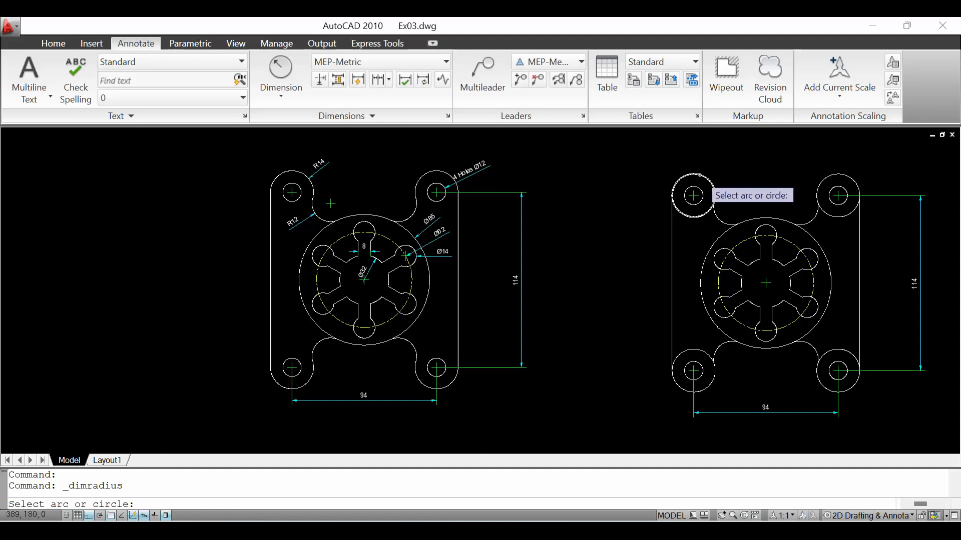
left_click(699, 175)
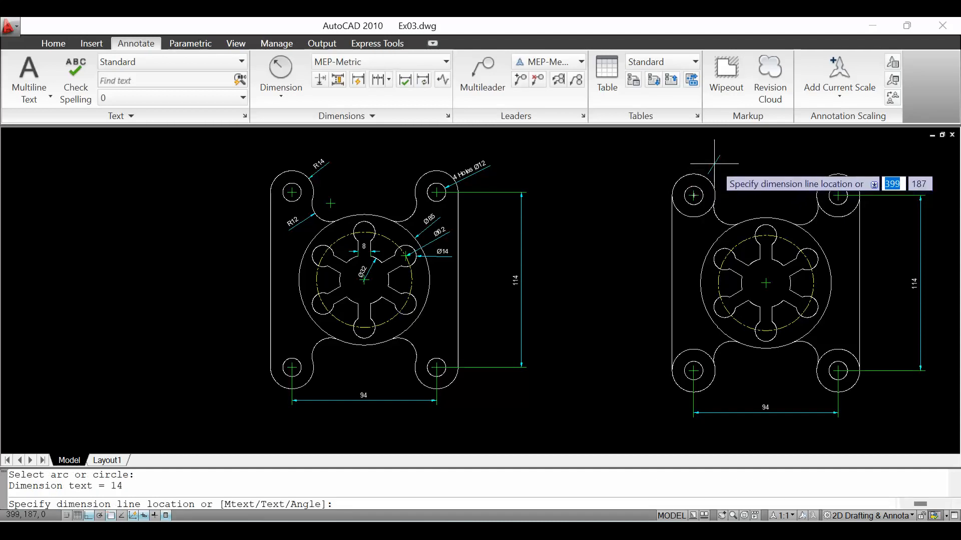
left_click(714, 162)
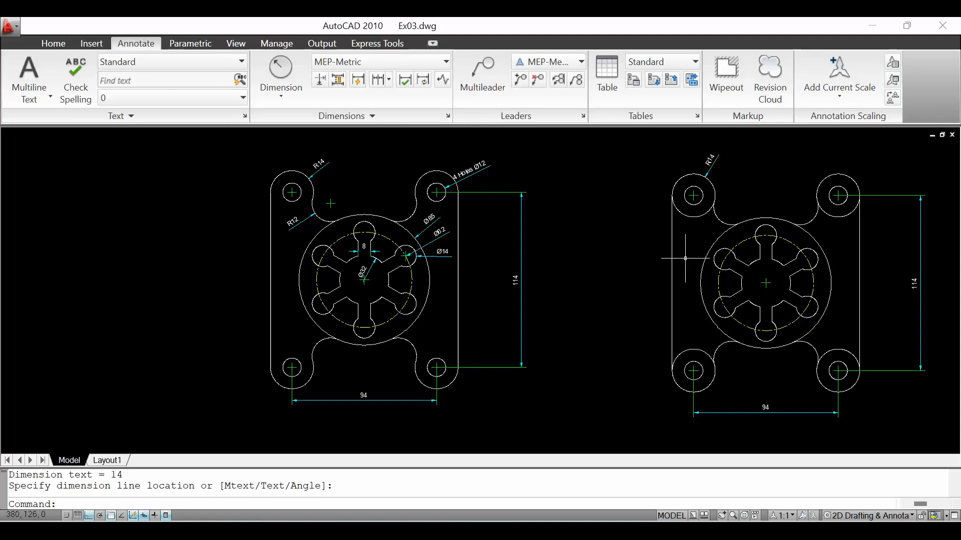
Trim away the inner arcs of the four corner lug circles so the lugs open into the plate outline.
type("tr")
key("Return")
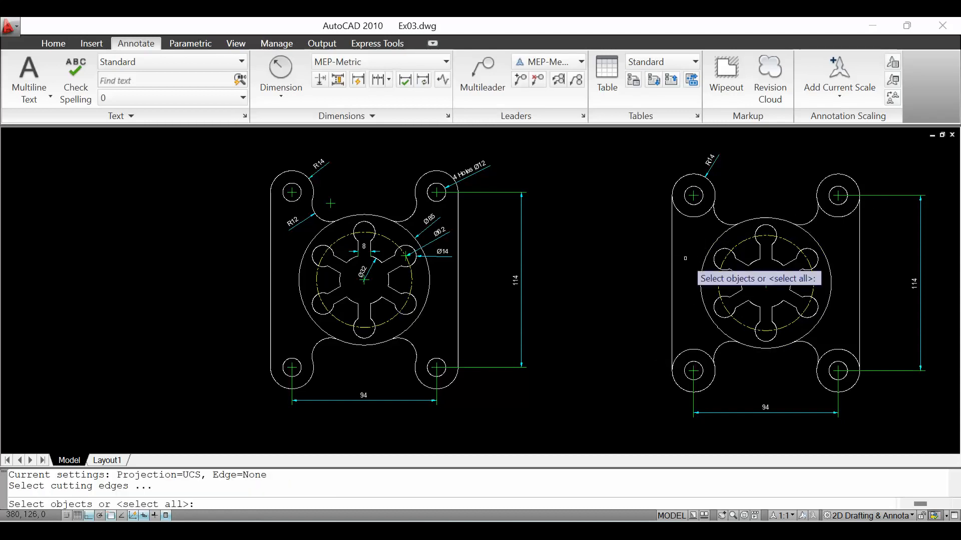
key("Return")
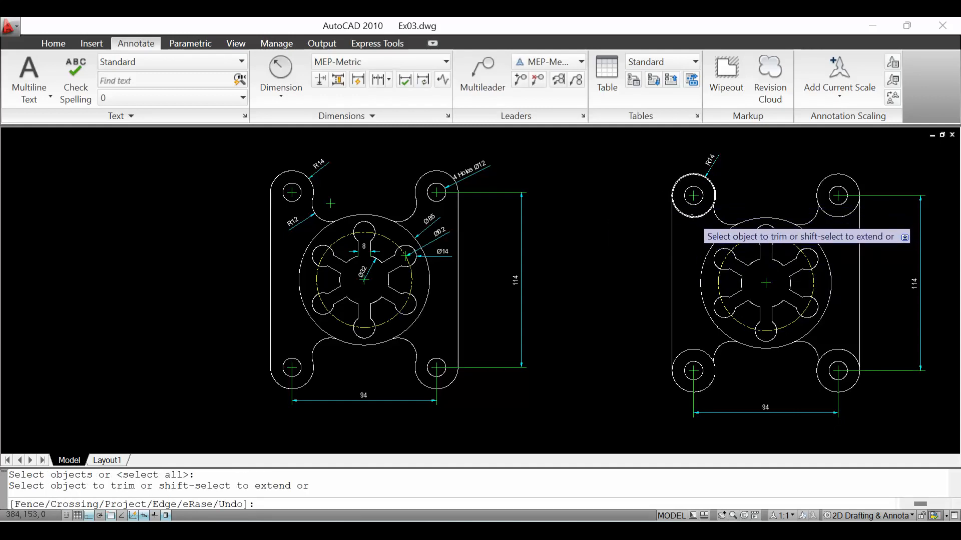
left_click(692, 216)
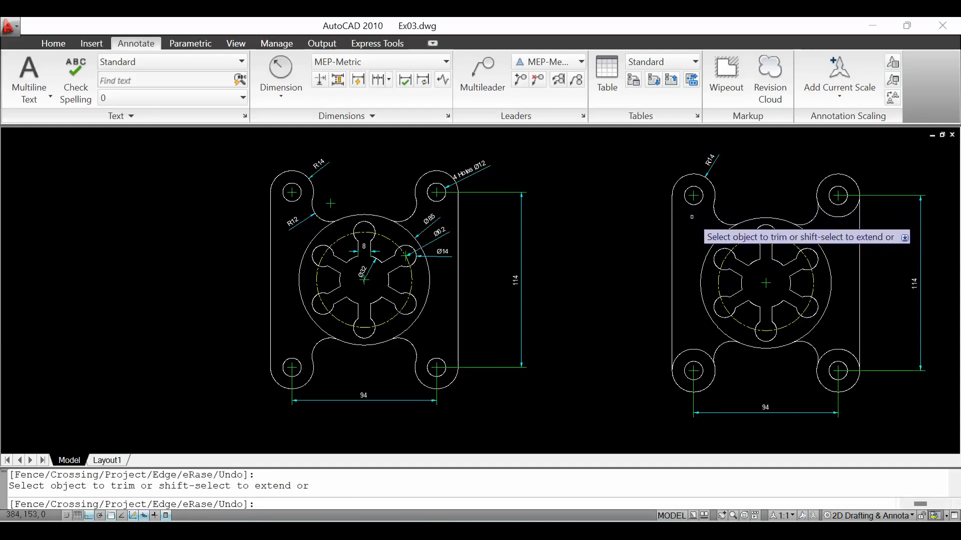
left_click(838, 214)
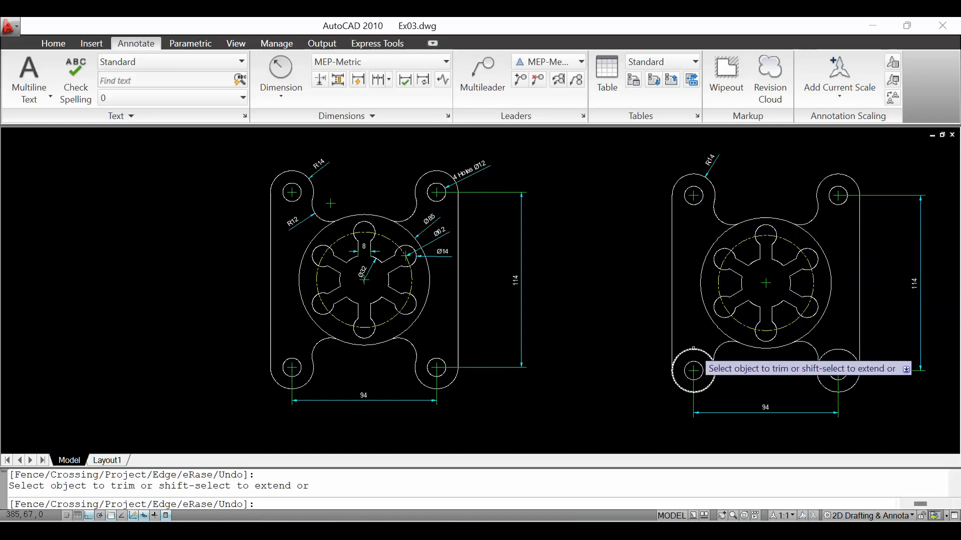
left_click(843, 350)
right_click(844, 351)
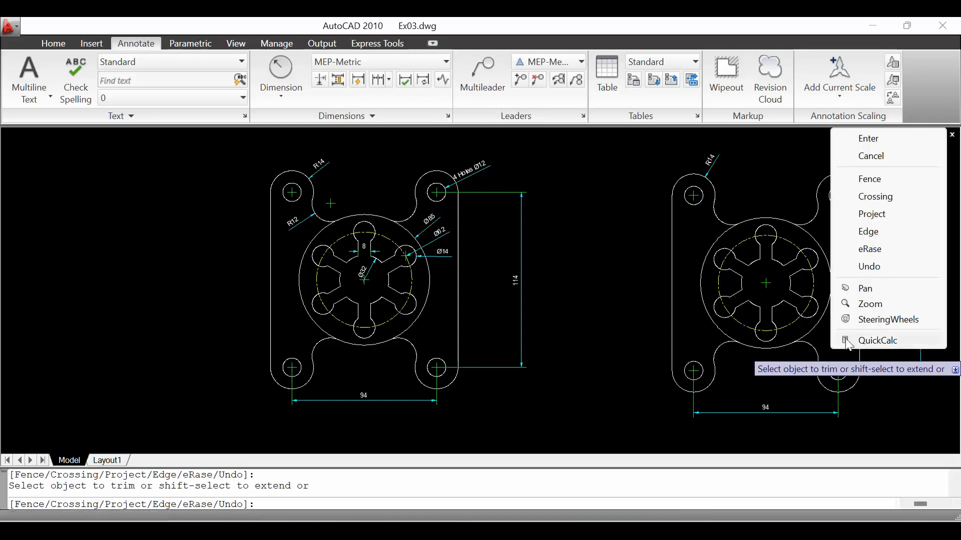
left_click(886, 139)
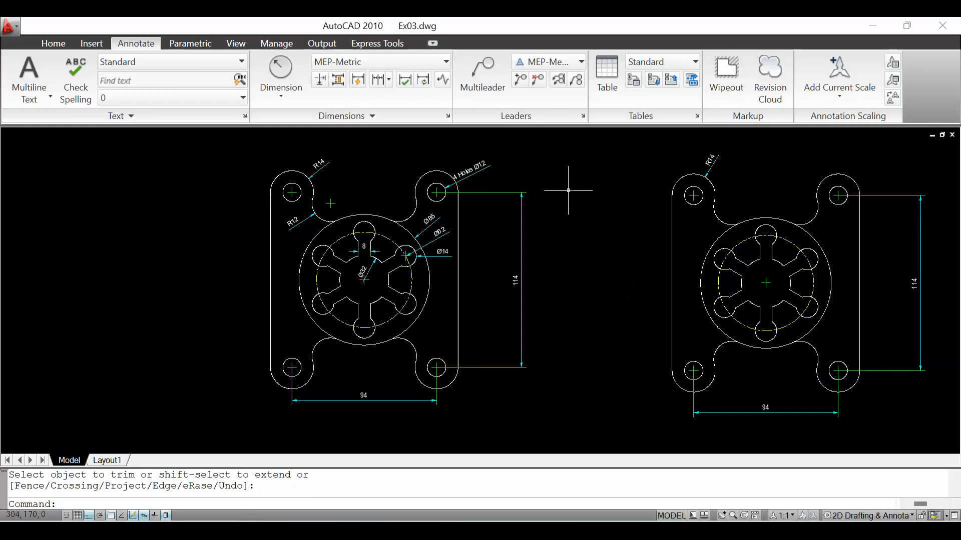
Add an aligned dimension across the width of the new plate's top keyhole slot, placed between its straight sides.
left_click(290, 98)
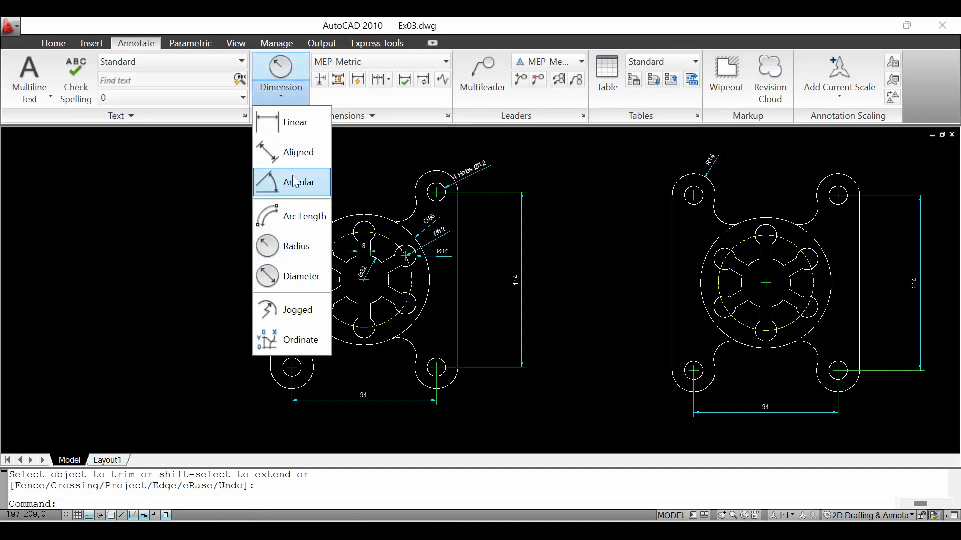
left_click(295, 152)
scroll(754, 241, "up", 6)
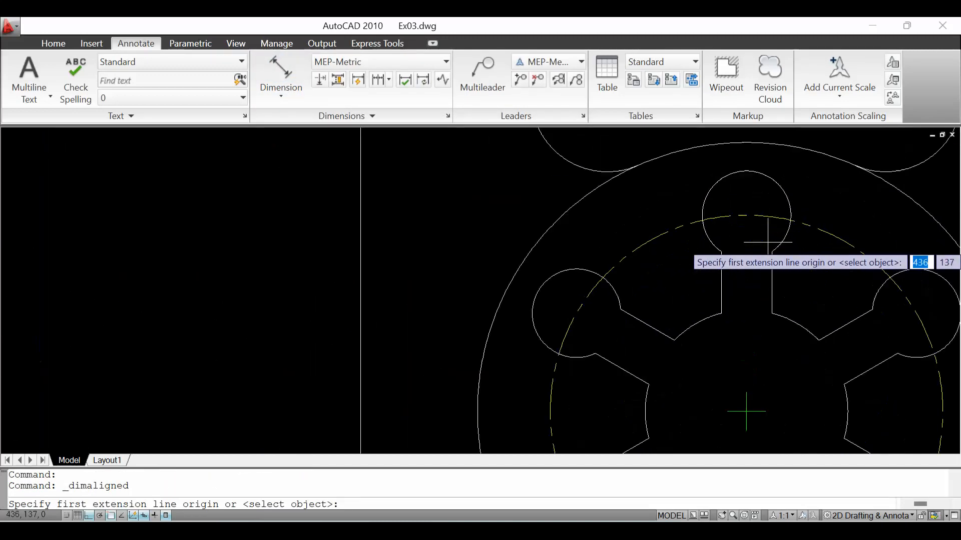
left_click(699, 299)
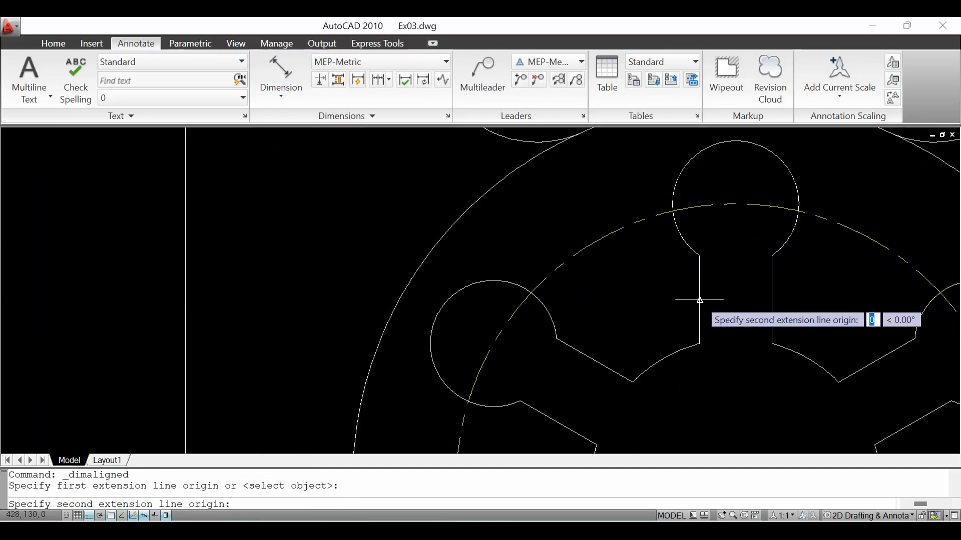
left_click(771, 301)
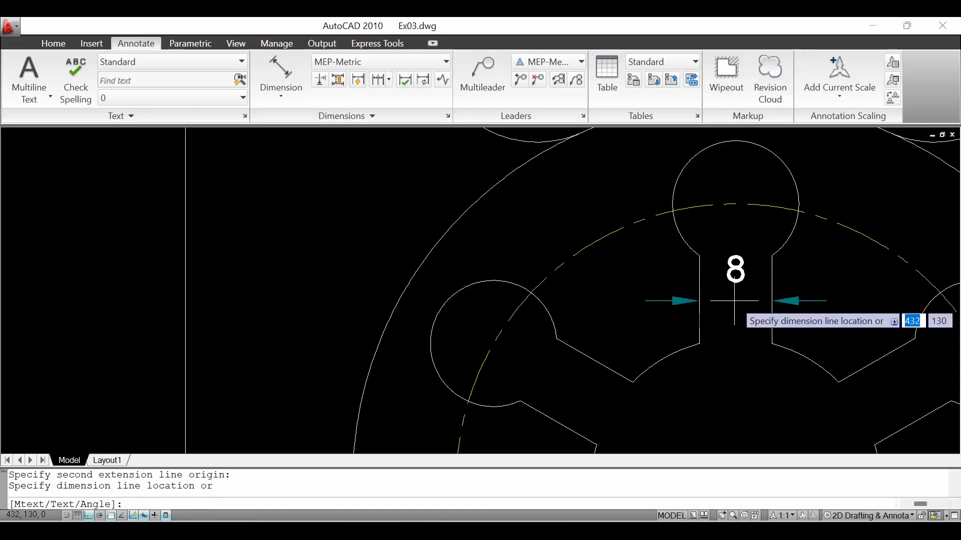
left_click(736, 298)
scroll(736, 299, "down", 4)
scroll(641, 283, "down", 2)
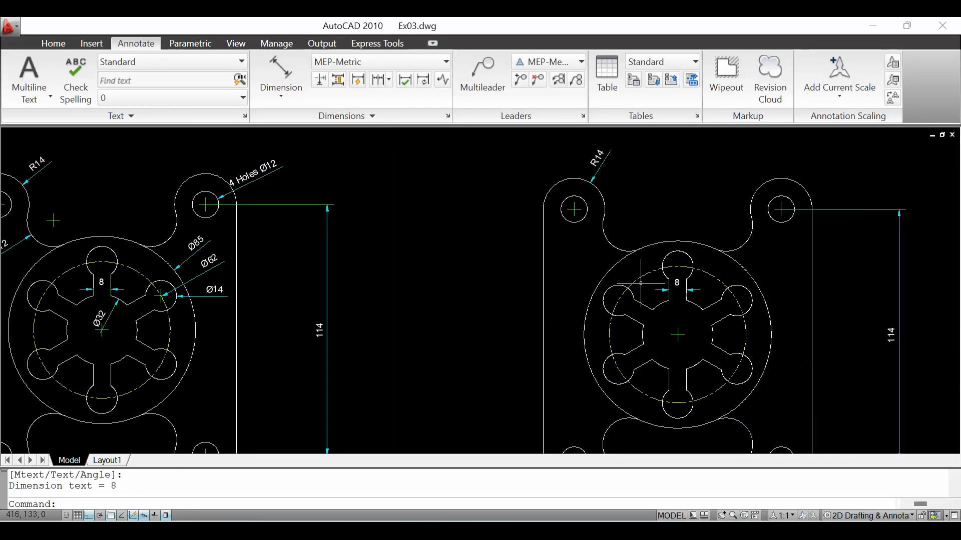
scroll(517, 196, "down", 2)
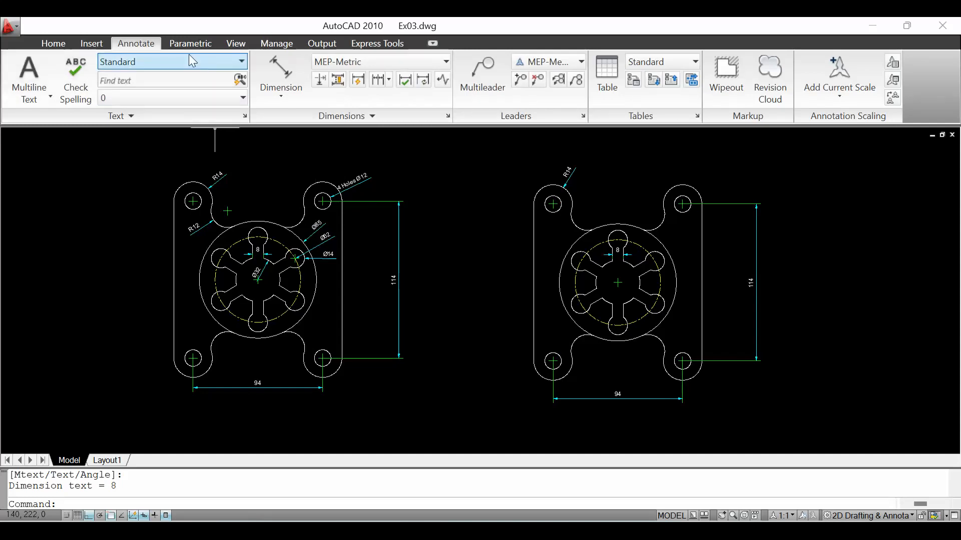
Add diameter dimensions to the new plate's large central circle and its dash-dot pitch circle, placed to the right of each.
left_click(292, 97)
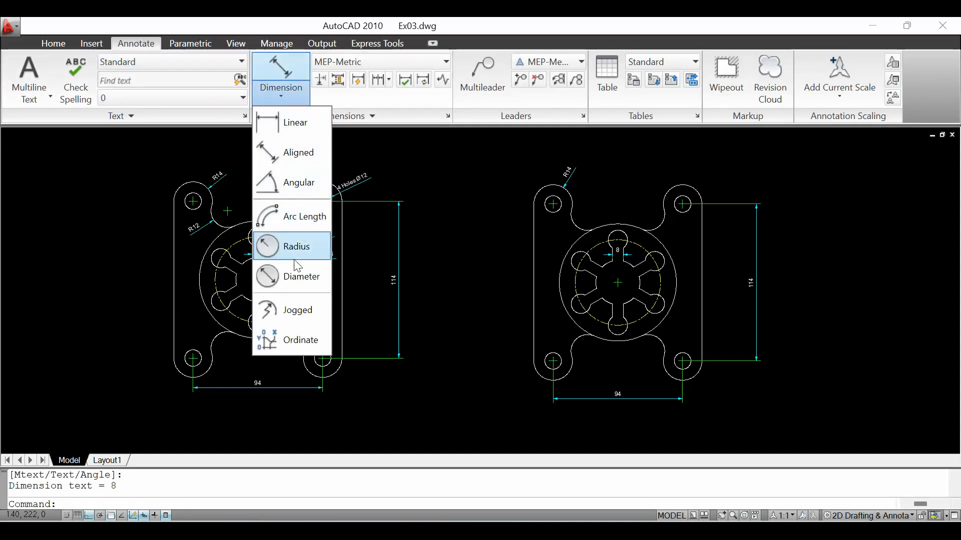
left_click(283, 278)
scroll(705, 271, "up", 2)
scroll(702, 263, "up", 2)
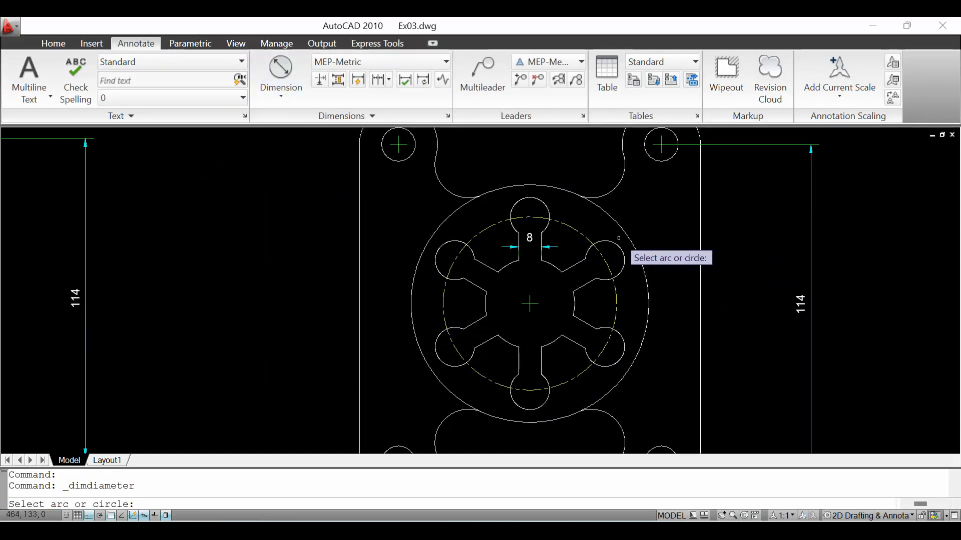
left_click(625, 232)
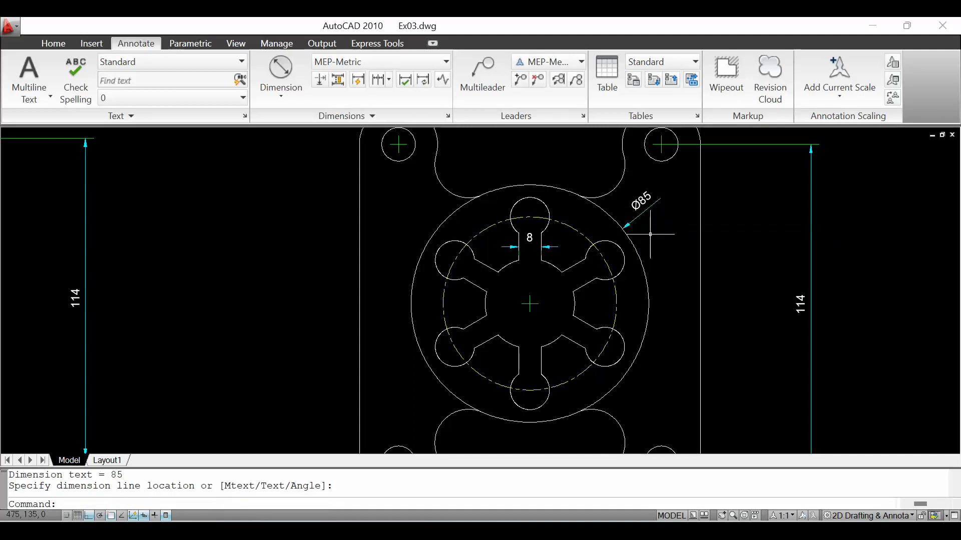
left_click(643, 212)
key("Return")
left_click(582, 233)
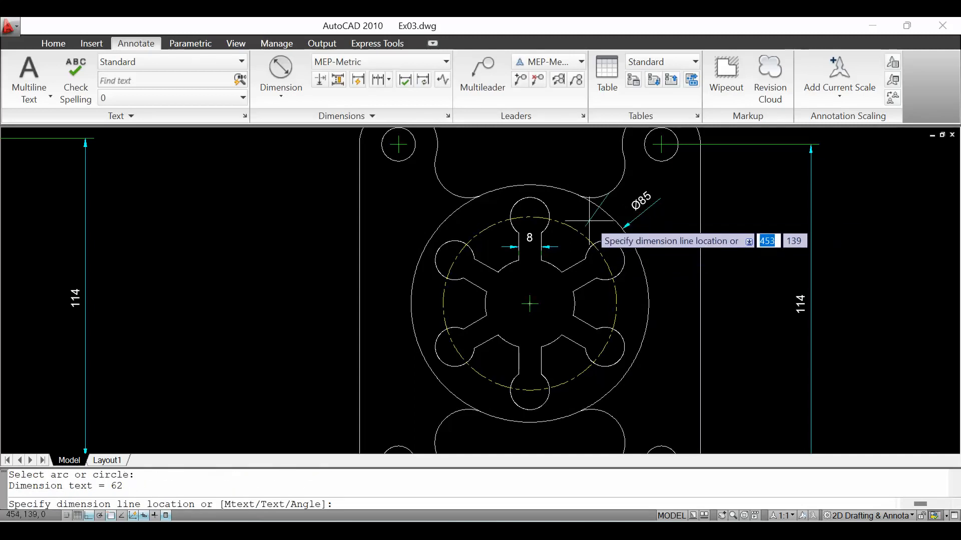
left_click(677, 251)
Add diameter dimensions to the new plate's central opening and the round end of its top keyhole slot.
key("Return")
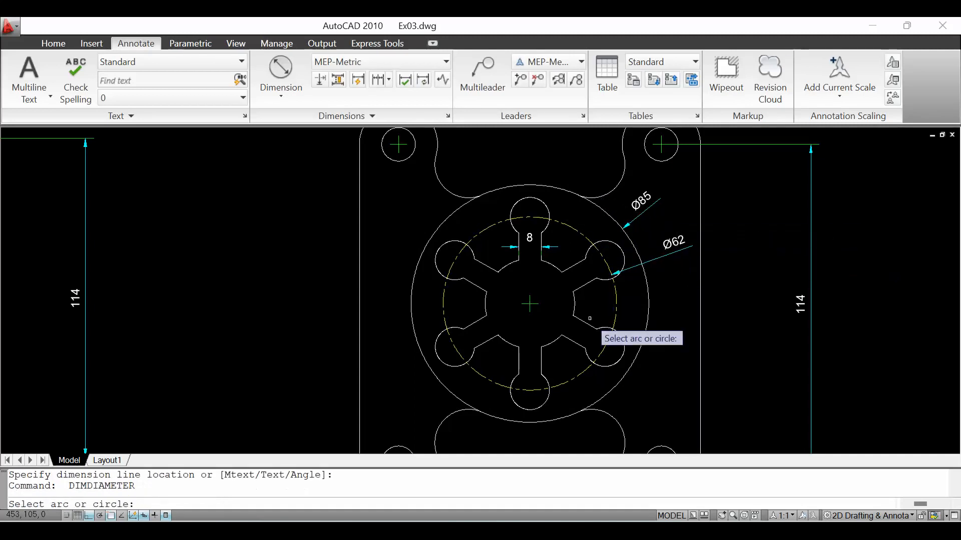
left_click(574, 304)
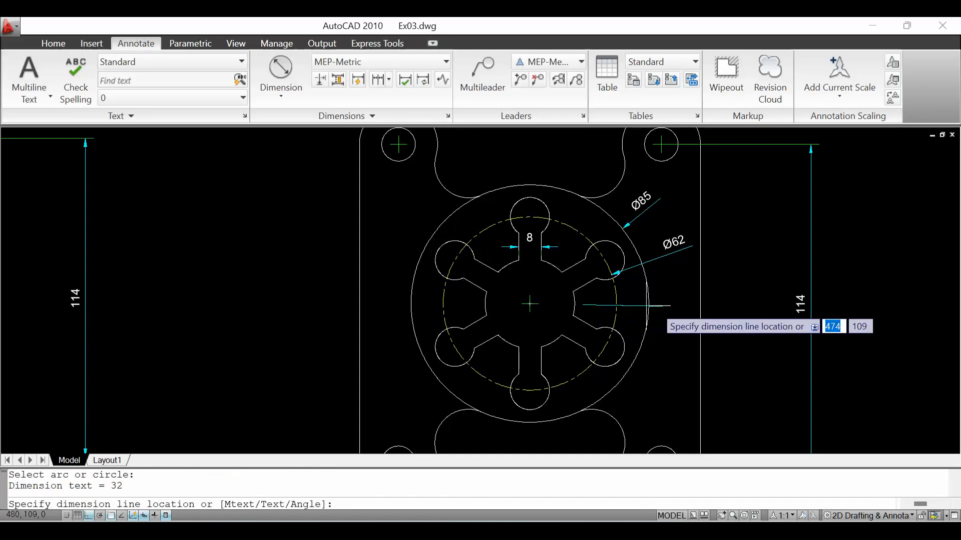
left_click(673, 296)
key("Return")
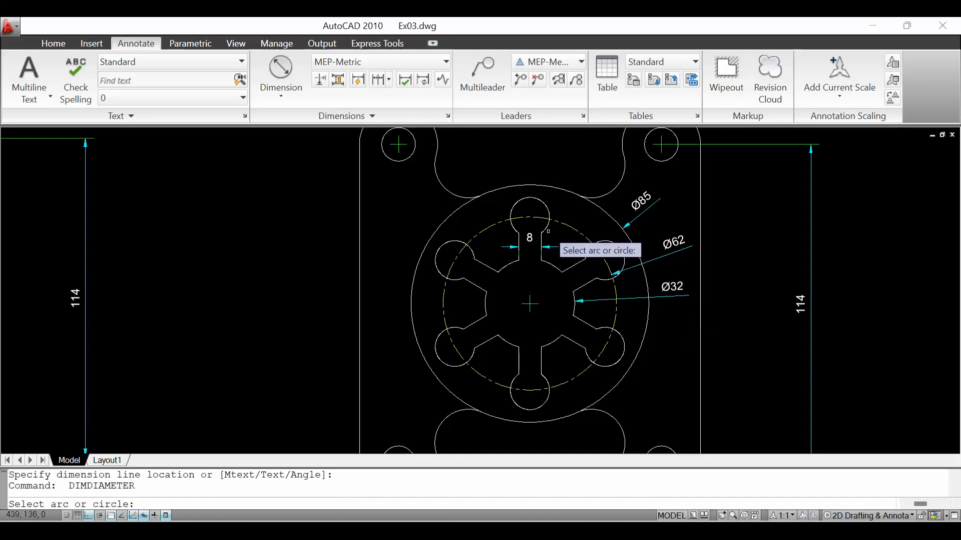
left_click(546, 205)
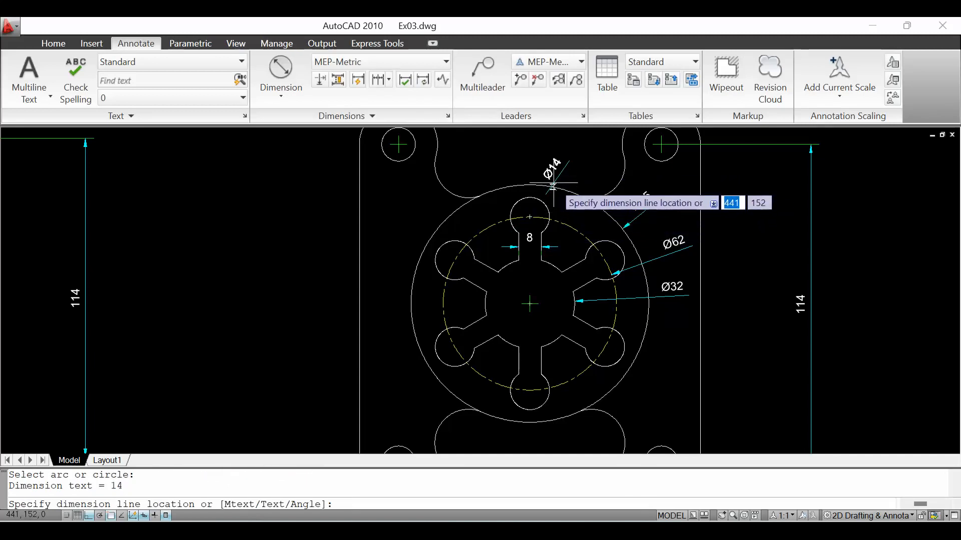
left_click(568, 185)
type("z")
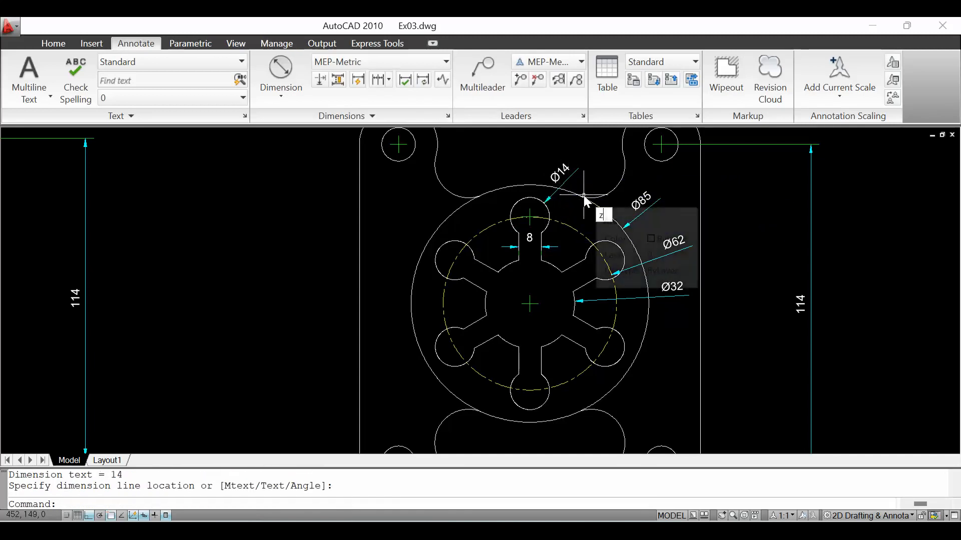
key("Return")
type("a")
key("Return")
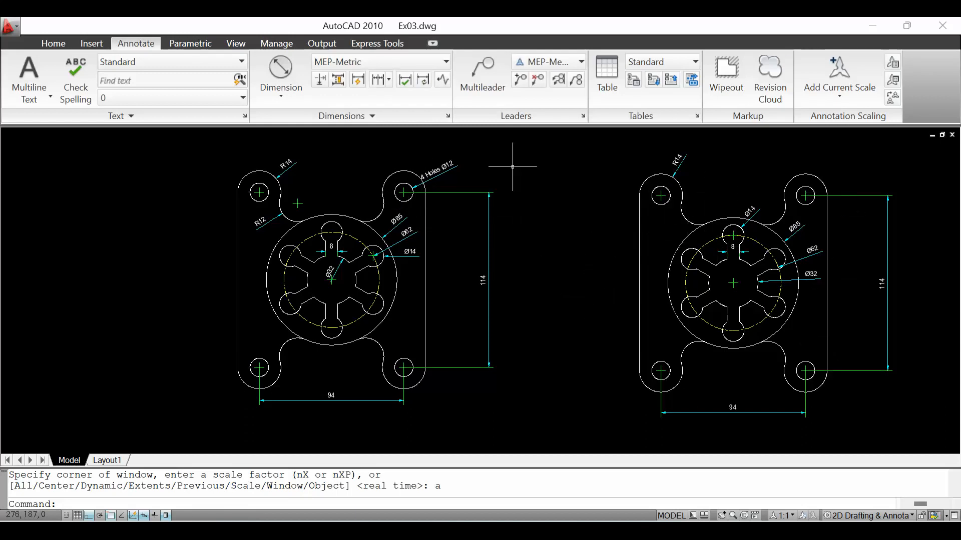
Add a diameter dimension to the new plate's upper-right hole with "4 Holed" before the value, placed at its upper right.
left_click(285, 95)
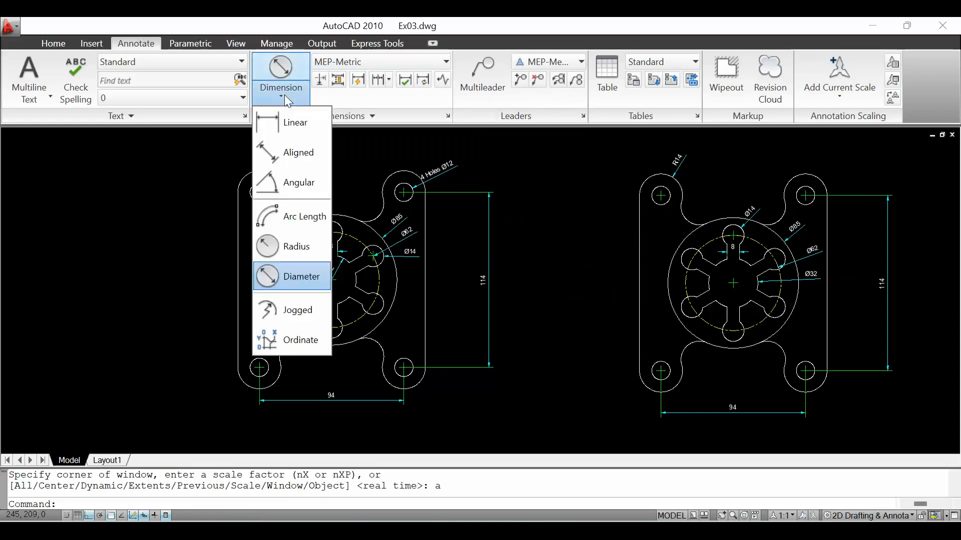
left_click(299, 278)
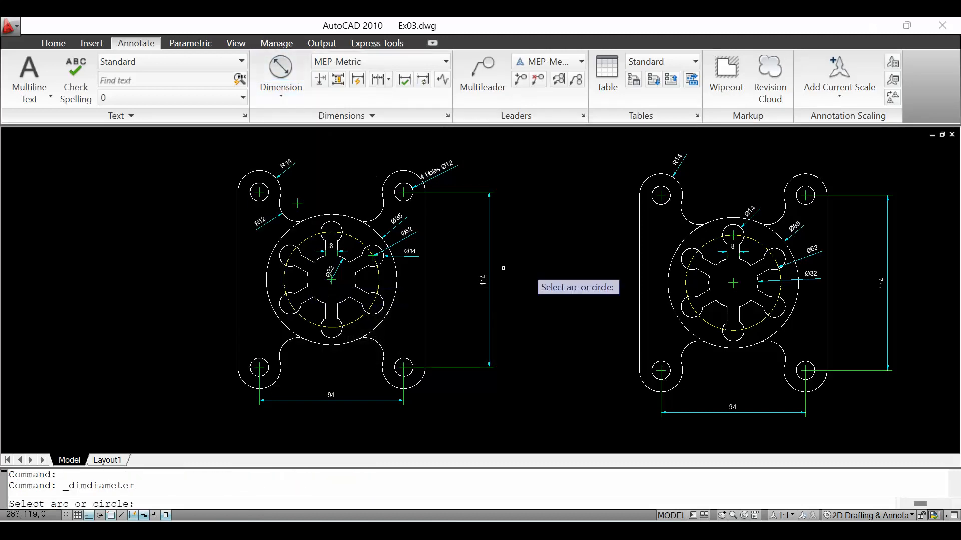
left_click(813, 188)
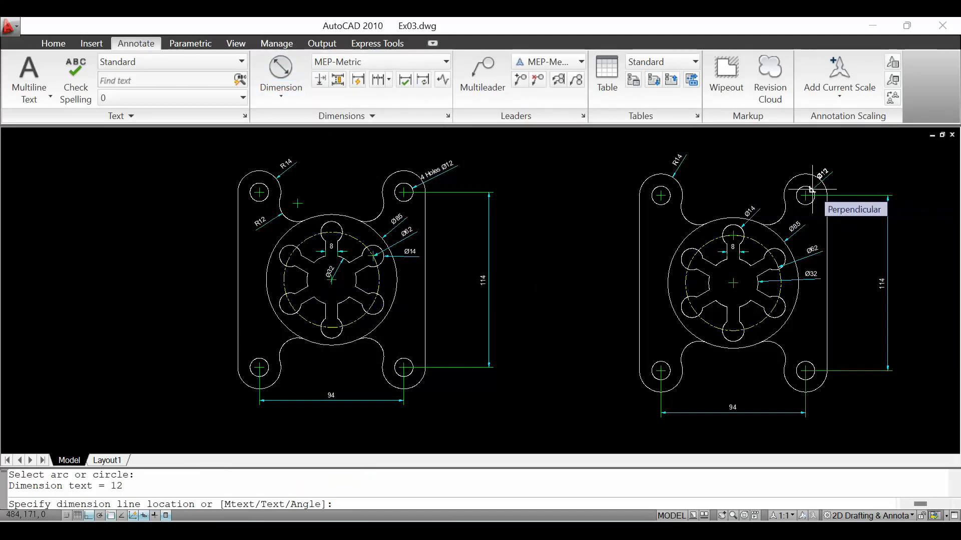
right_click(812, 190)
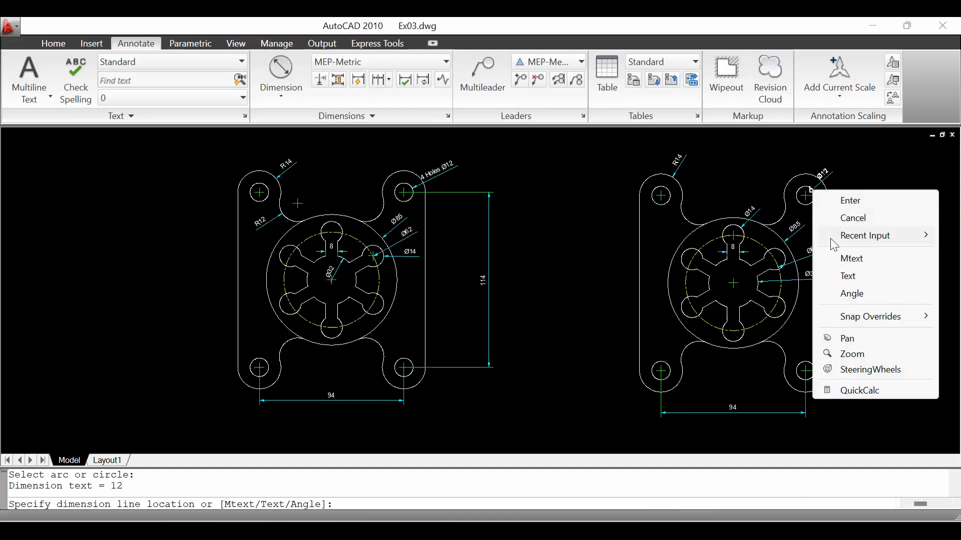
left_click(845, 258)
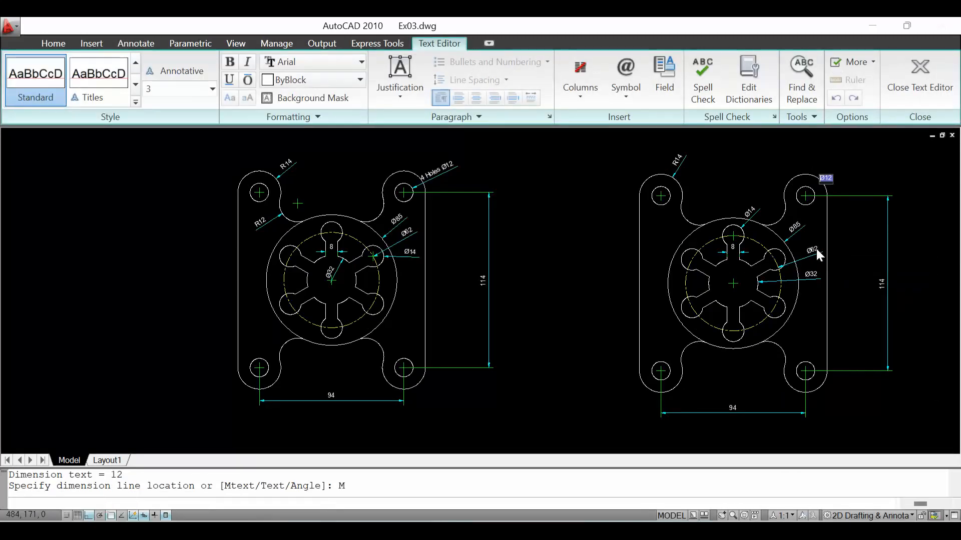
type("4 Holed")
left_click(916, 90)
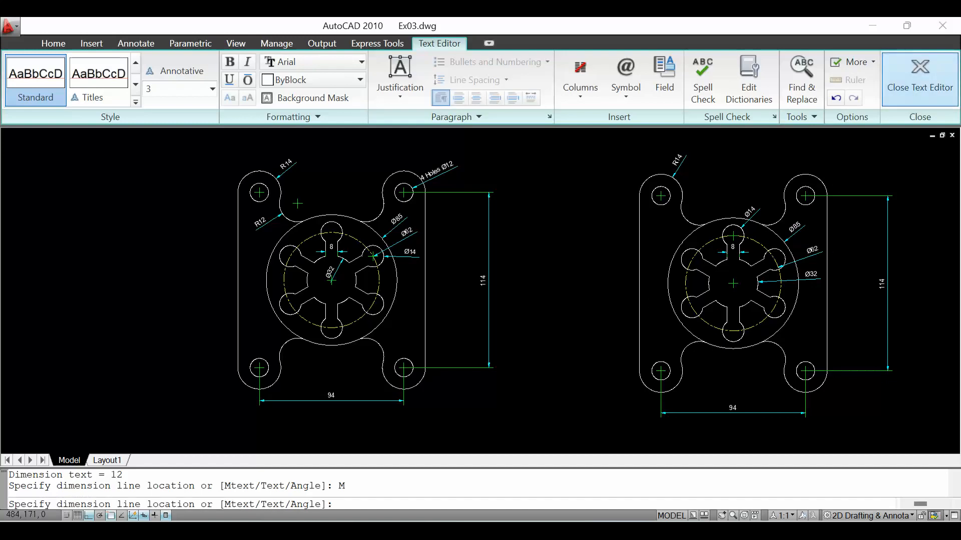
left_click(868, 161)
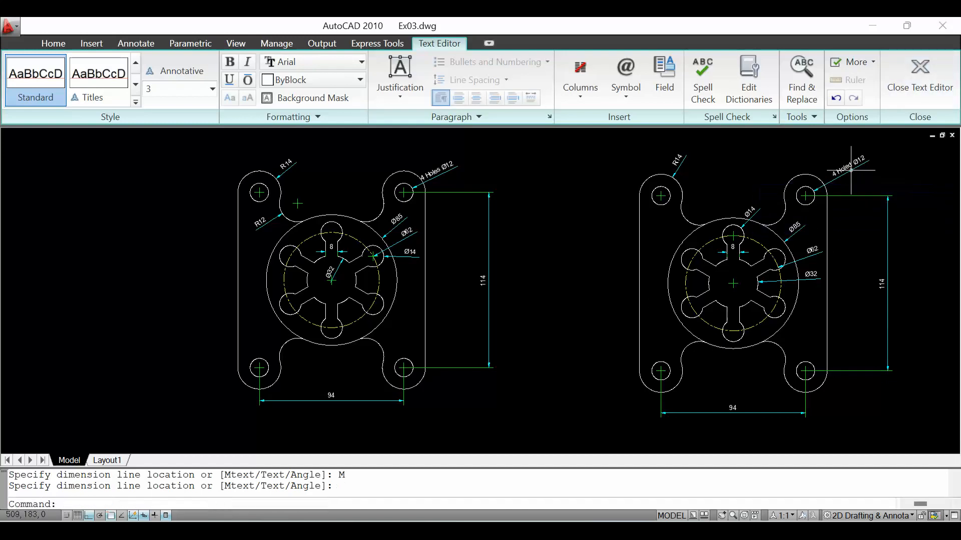